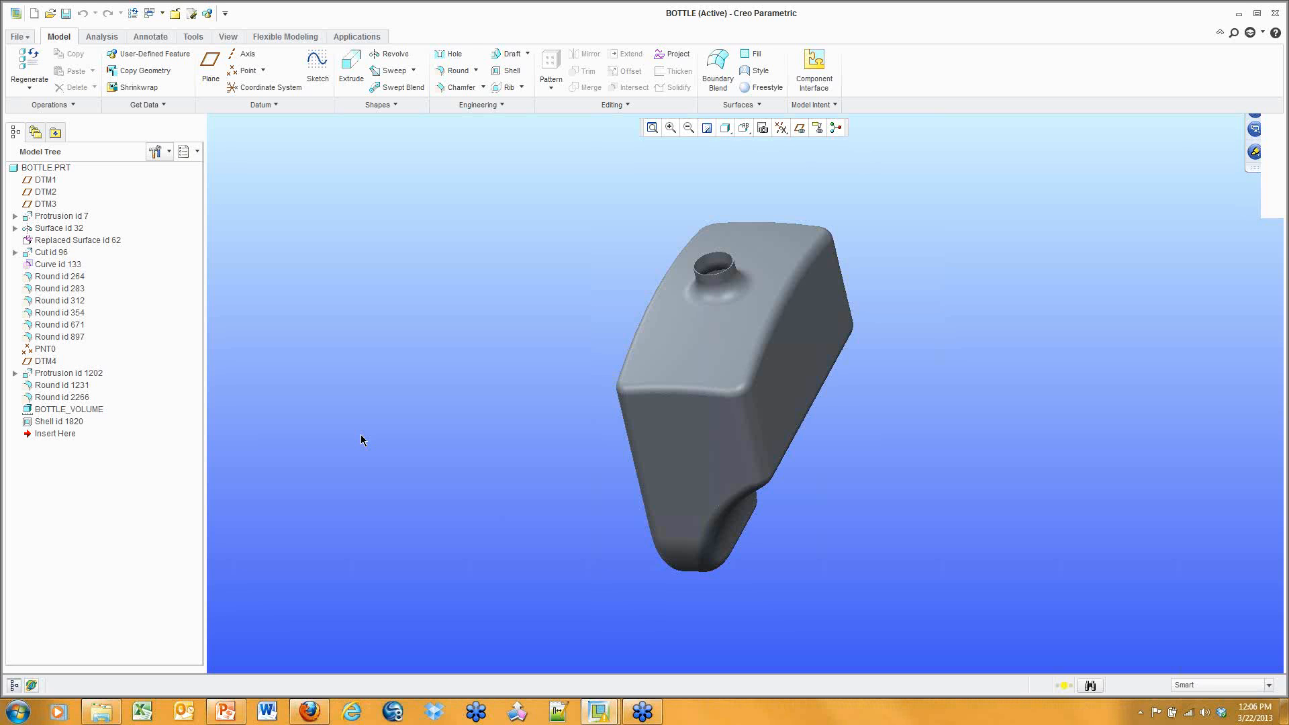
{"action": "left_click", "coordinate": [74, 411]}
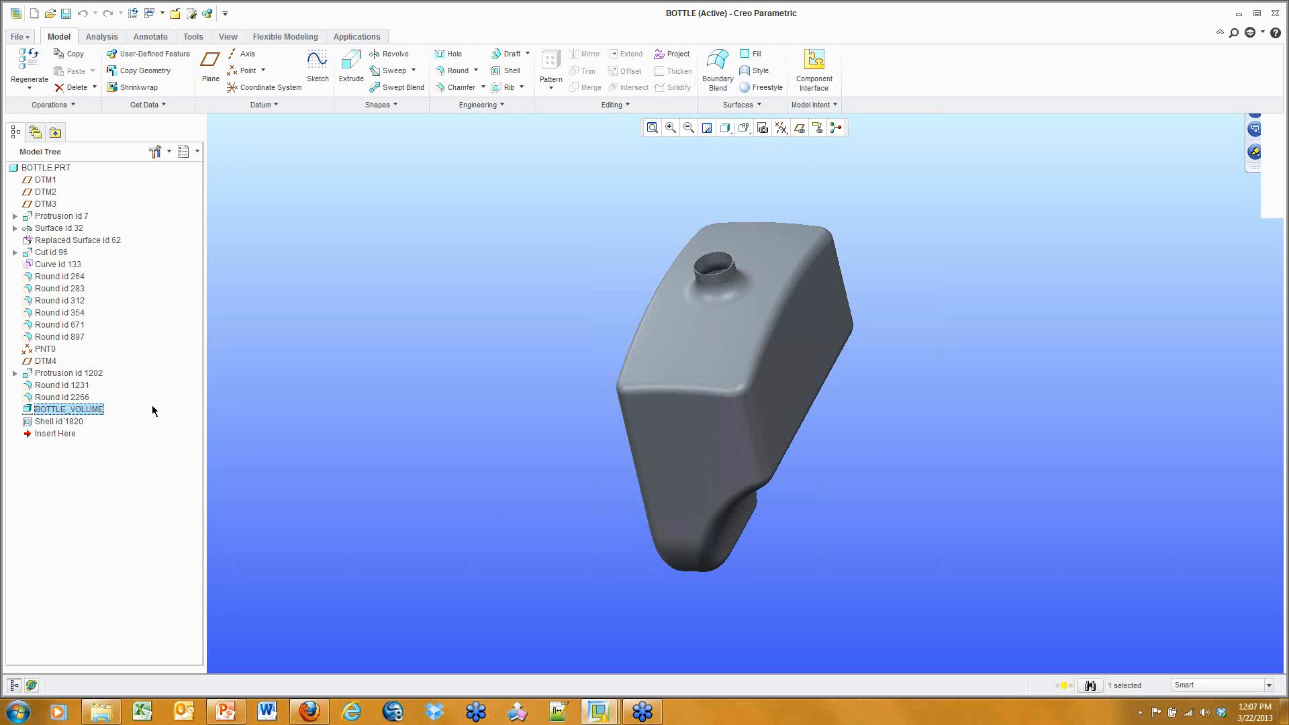
{"action": "left_click", "coordinate": [170, 152]}
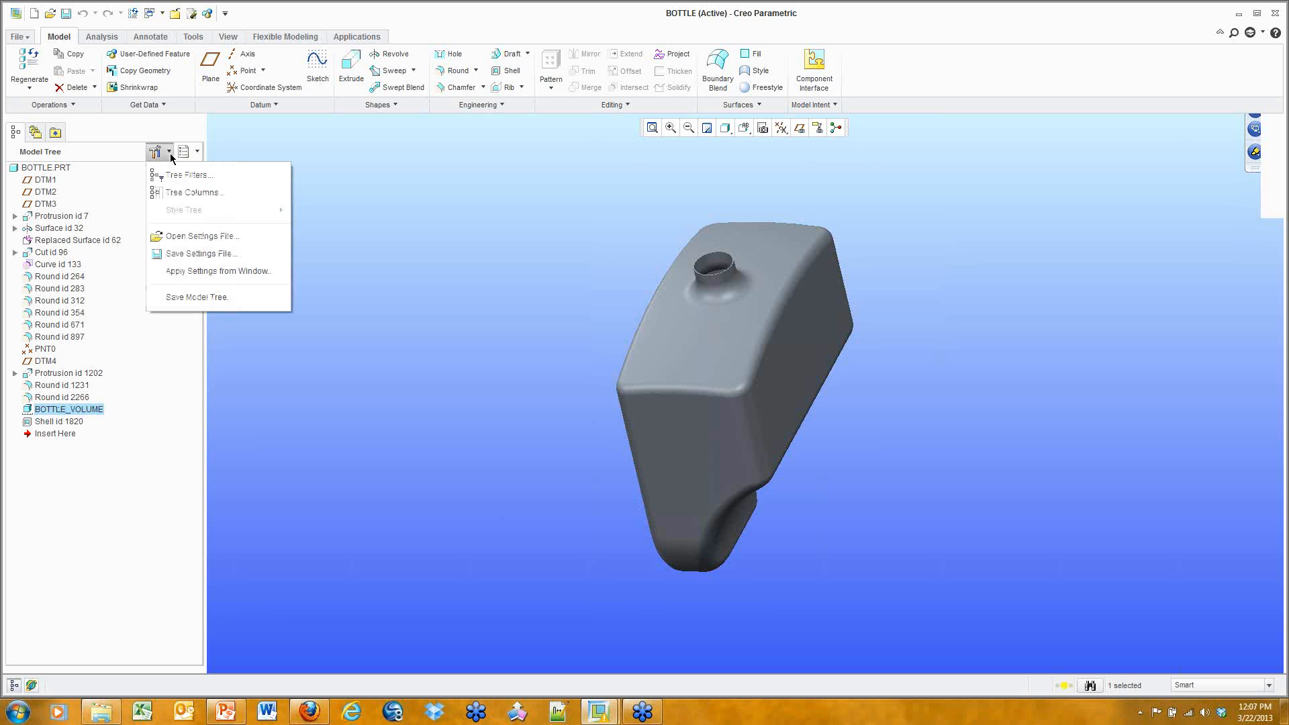
{"action": "left_click", "coordinate": [184, 194]}
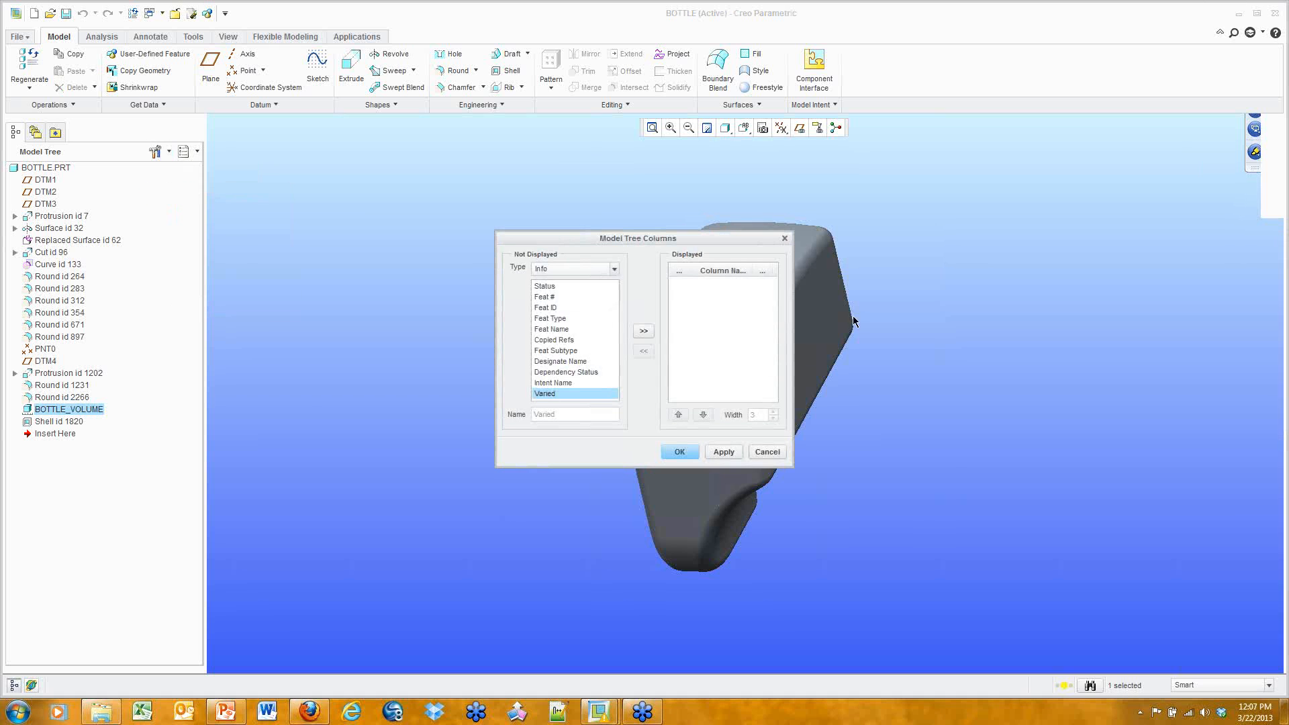
{"action": "left_click", "coordinate": [615, 268]}
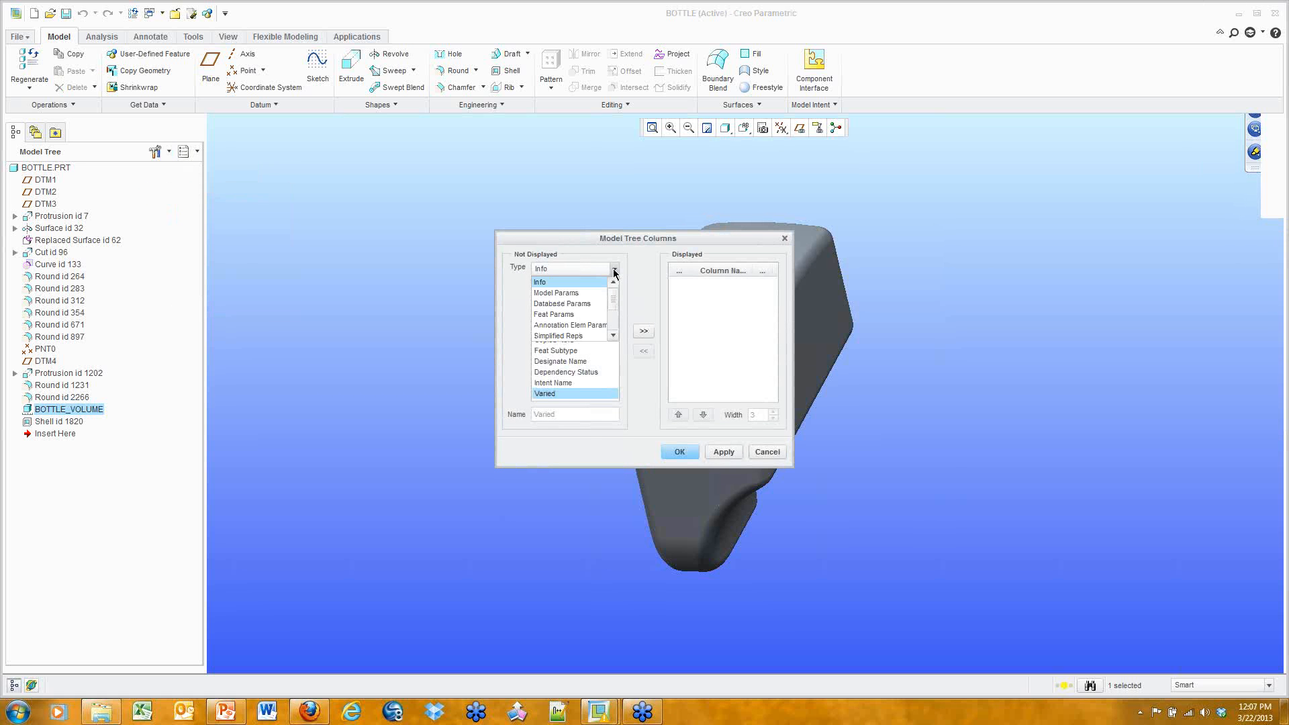
{"action": "left_click", "coordinate": [588, 315]}
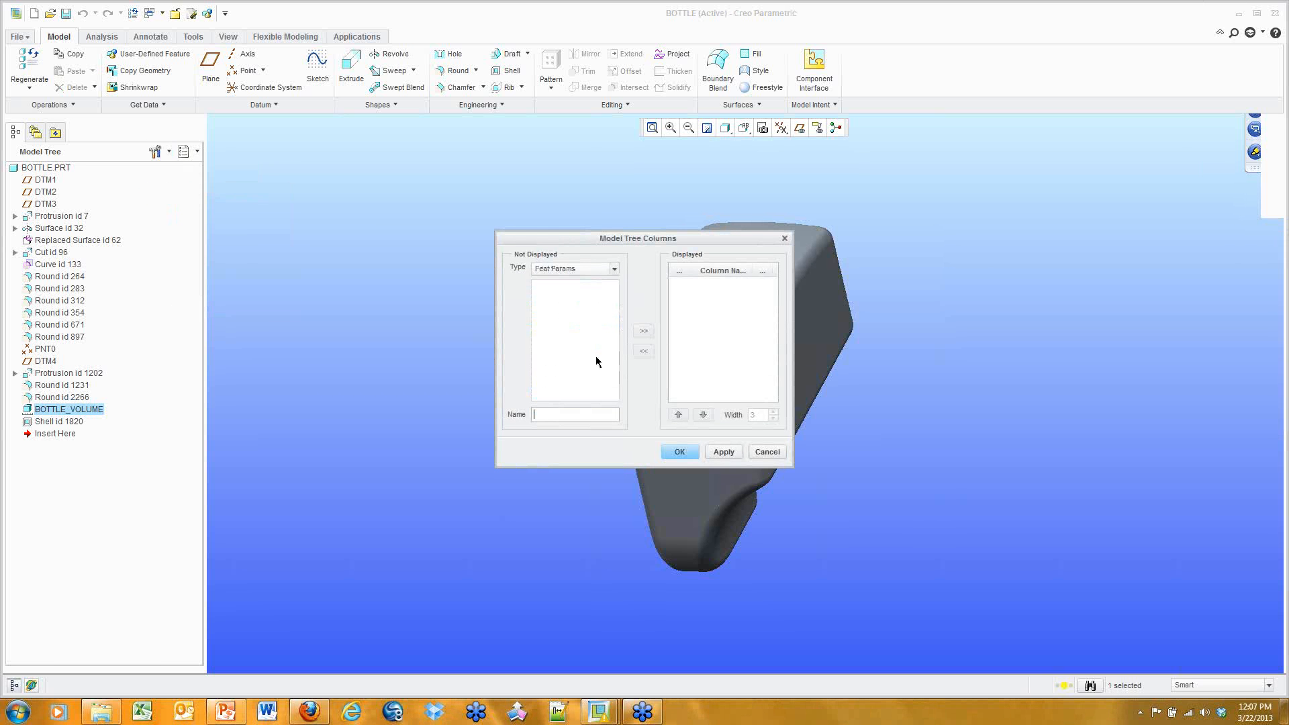
{"action": "left_click", "coordinate": [587, 414]}
{"action": "left_click", "coordinate": [763, 452]}
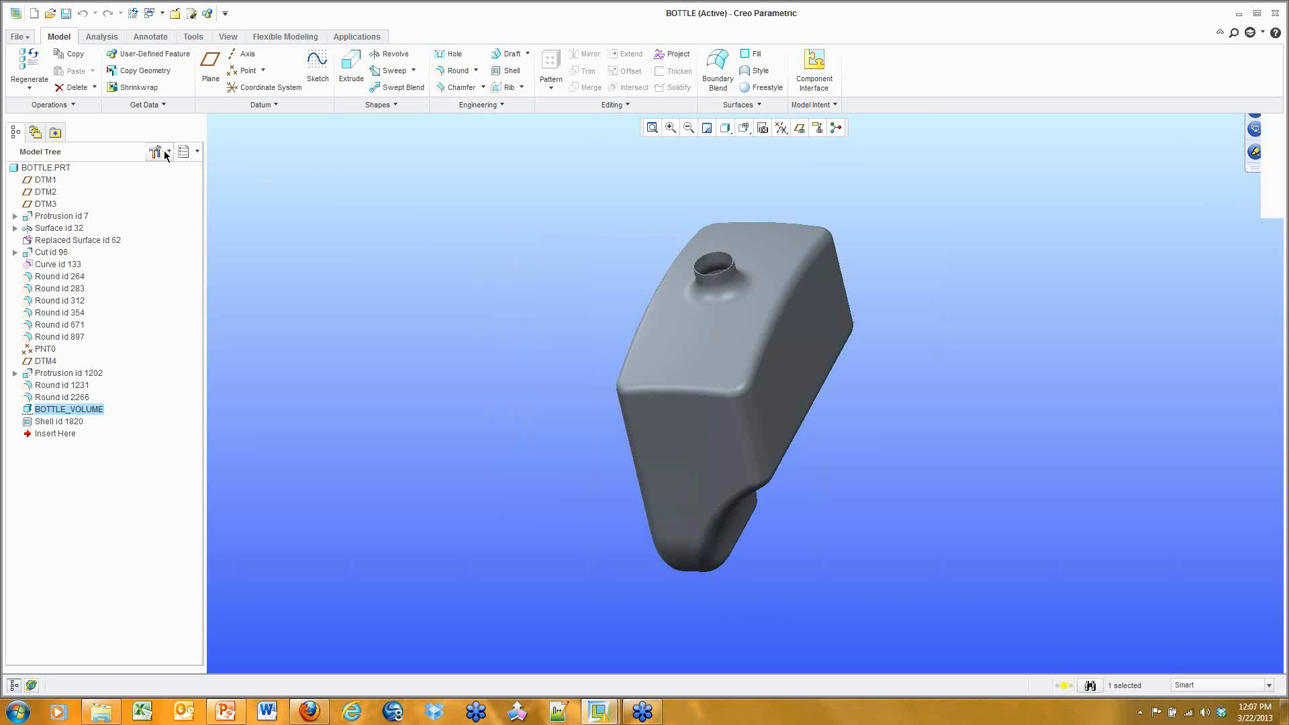
Step: Load the tree.cfg model tree configuration and adjust the widths of the tree area and its parameter columns
{"action": "left_click", "coordinate": [166, 154]}
{"action": "left_click", "coordinate": [190, 236]}
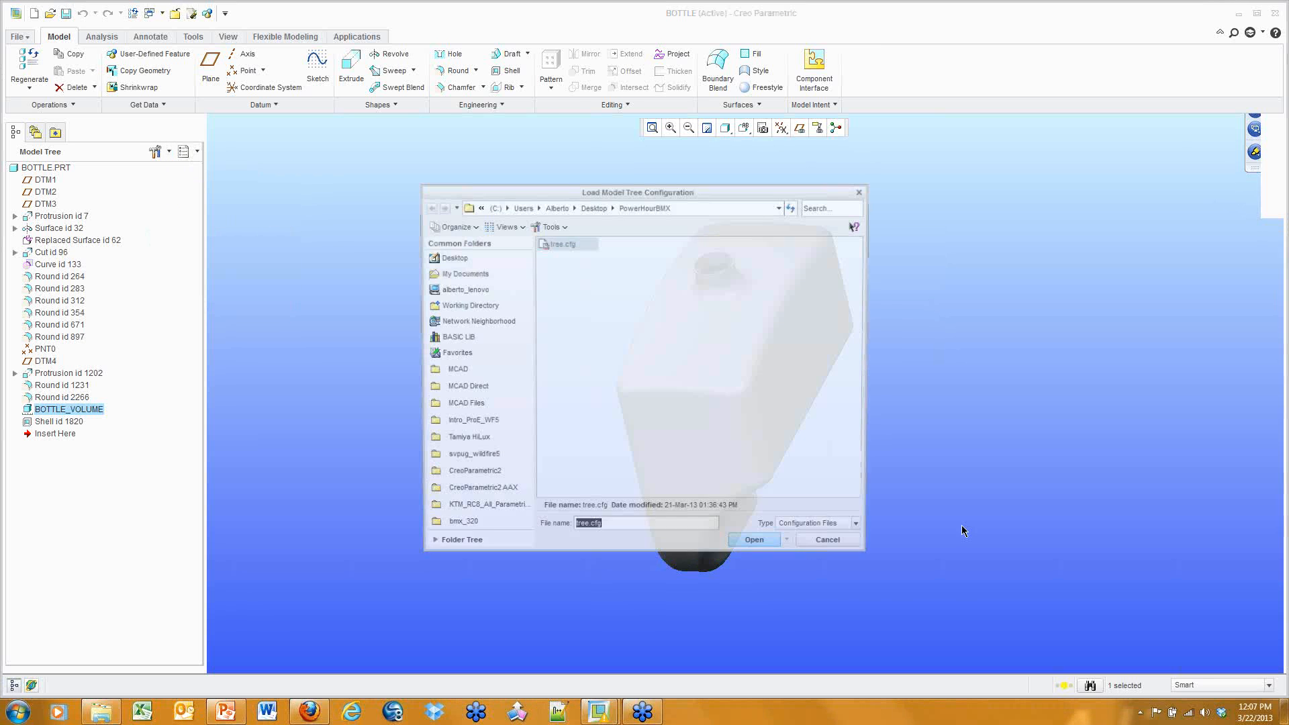
{"action": "left_click", "coordinate": [753, 544]}
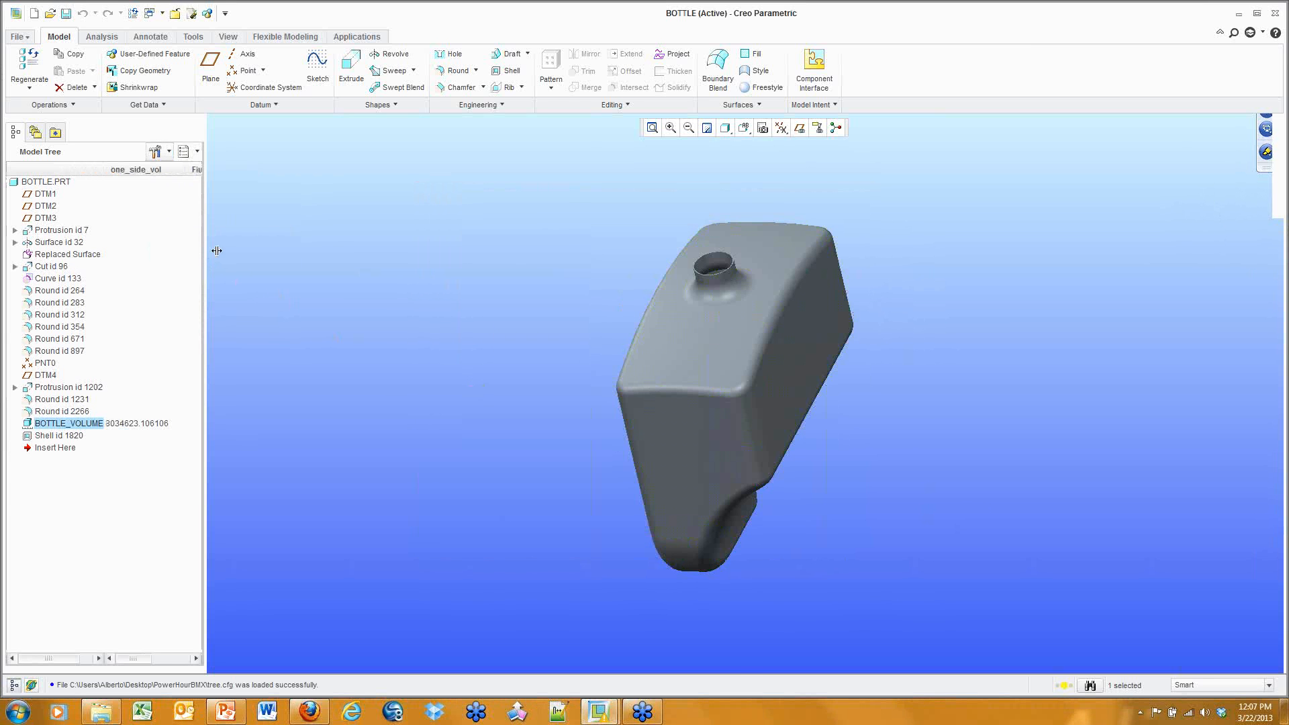
{"action": "left_click_drag", "start_coordinate": [217, 251], "coordinate": [262, 250]}
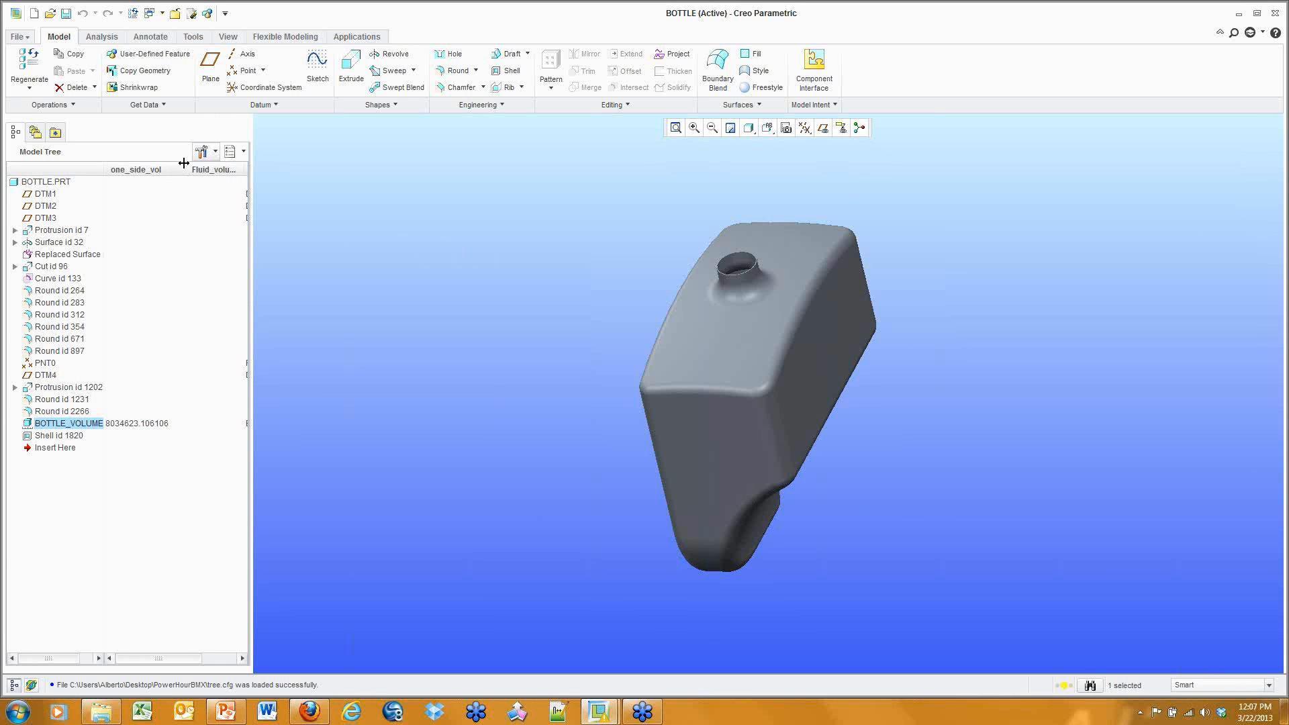
{"action": "left_click_drag", "start_coordinate": [184, 163], "coordinate": [172, 164]}
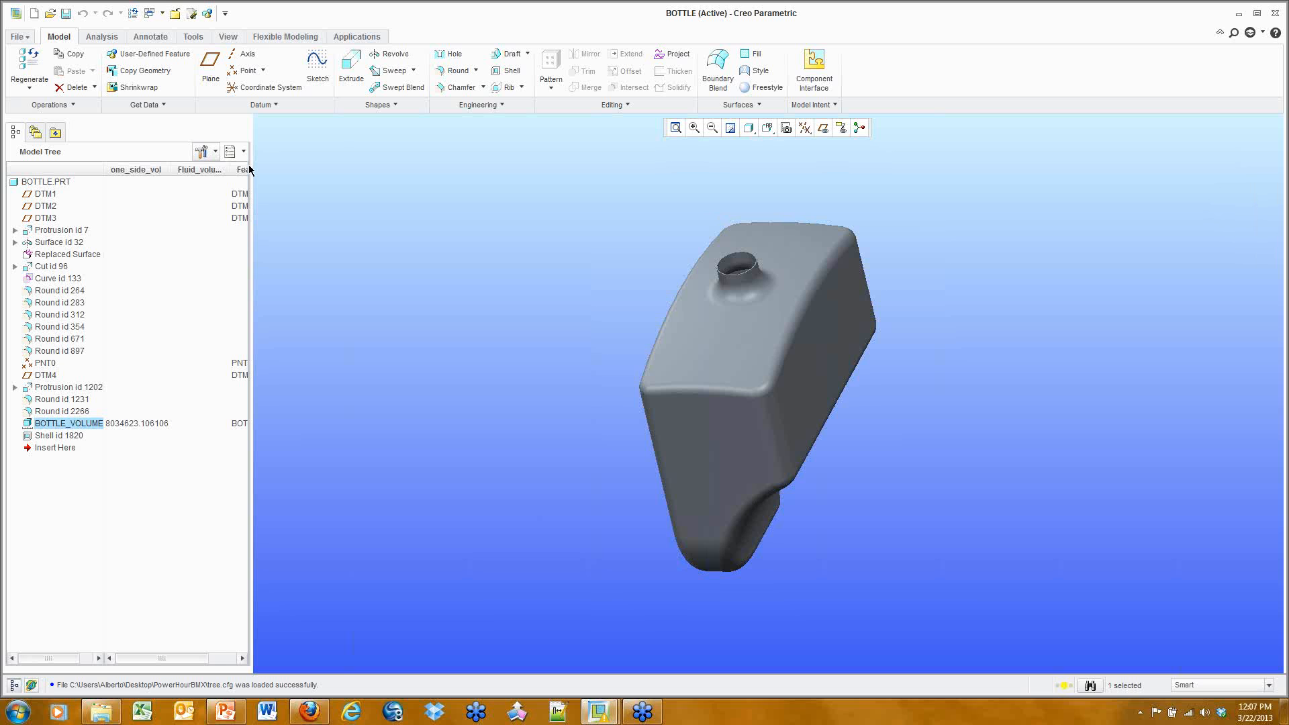
{"action": "left_click_drag", "start_coordinate": [249, 169], "coordinate": [235, 170]}
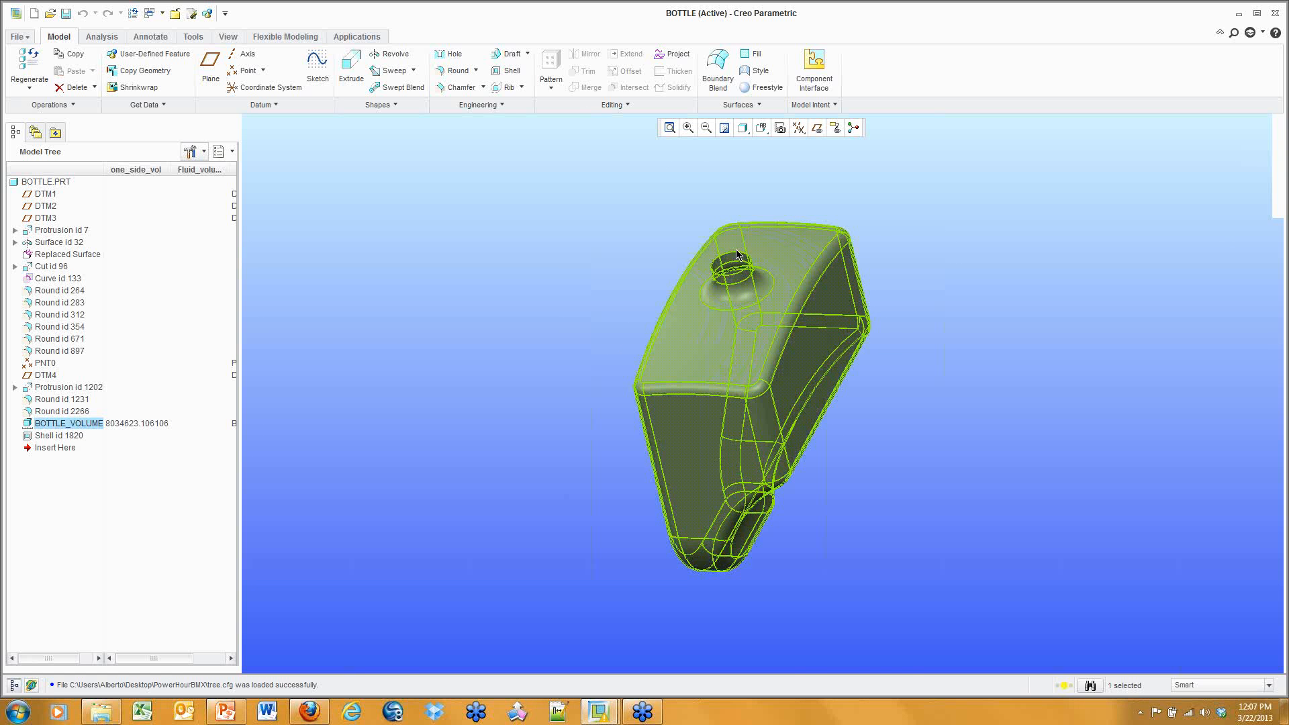
{"action": "scroll", "coordinate": [739, 256], "scroll_direction": "down", "scroll_amount": 5}
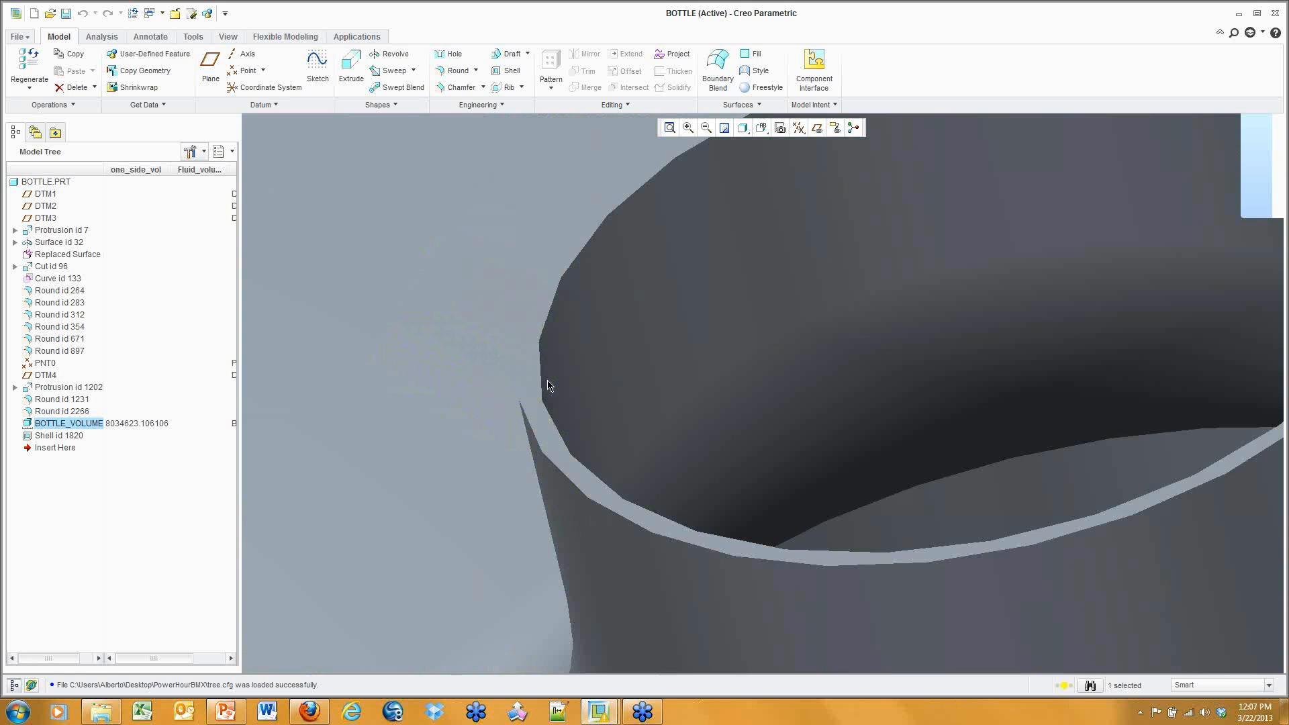
{"action": "scroll", "coordinate": [563, 387], "scroll_direction": "down", "scroll_amount": 5}
{"action": "scroll", "coordinate": [529, 382], "scroll_direction": "up", "scroll_amount": 10}
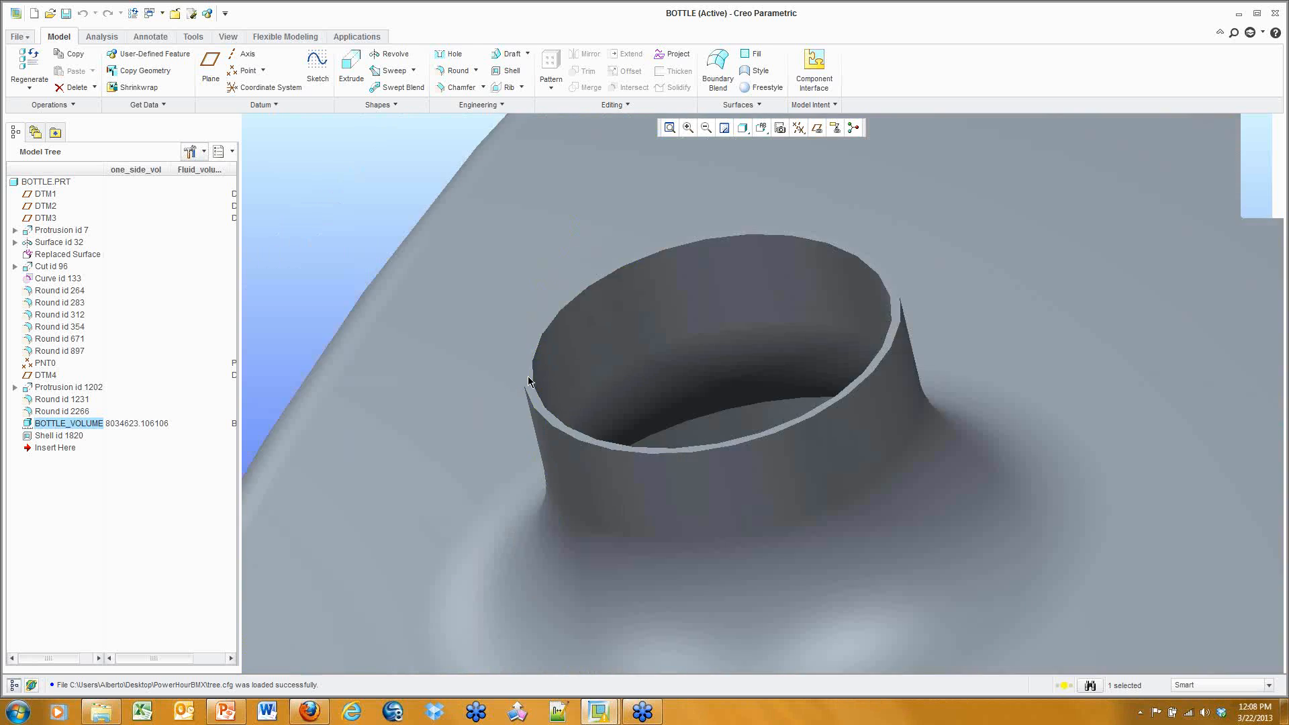
{"action": "middle_click_drag", "start_coordinate": [646, 302], "coordinate": [651, 264]}
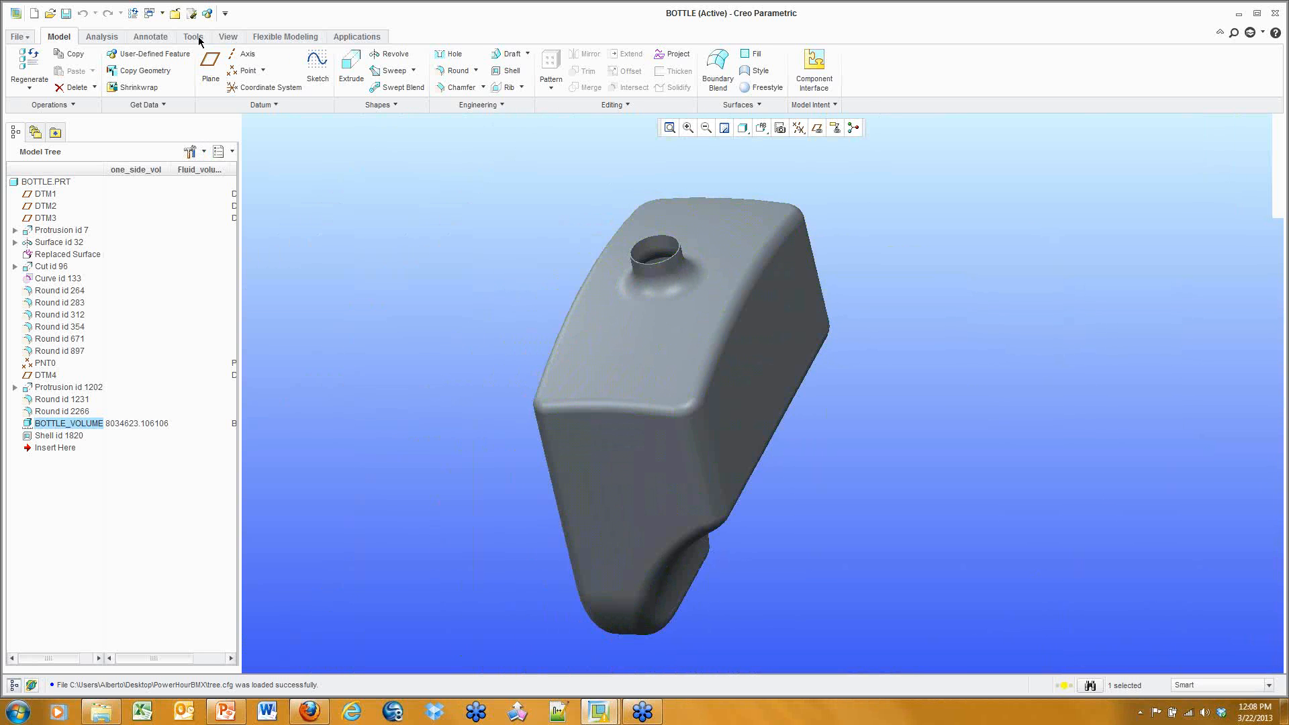
Step: Measure the volume of the whole BOTTLE.PRT part, with the measurement's setup options expanded
{"action": "left_click", "coordinate": [102, 37]}
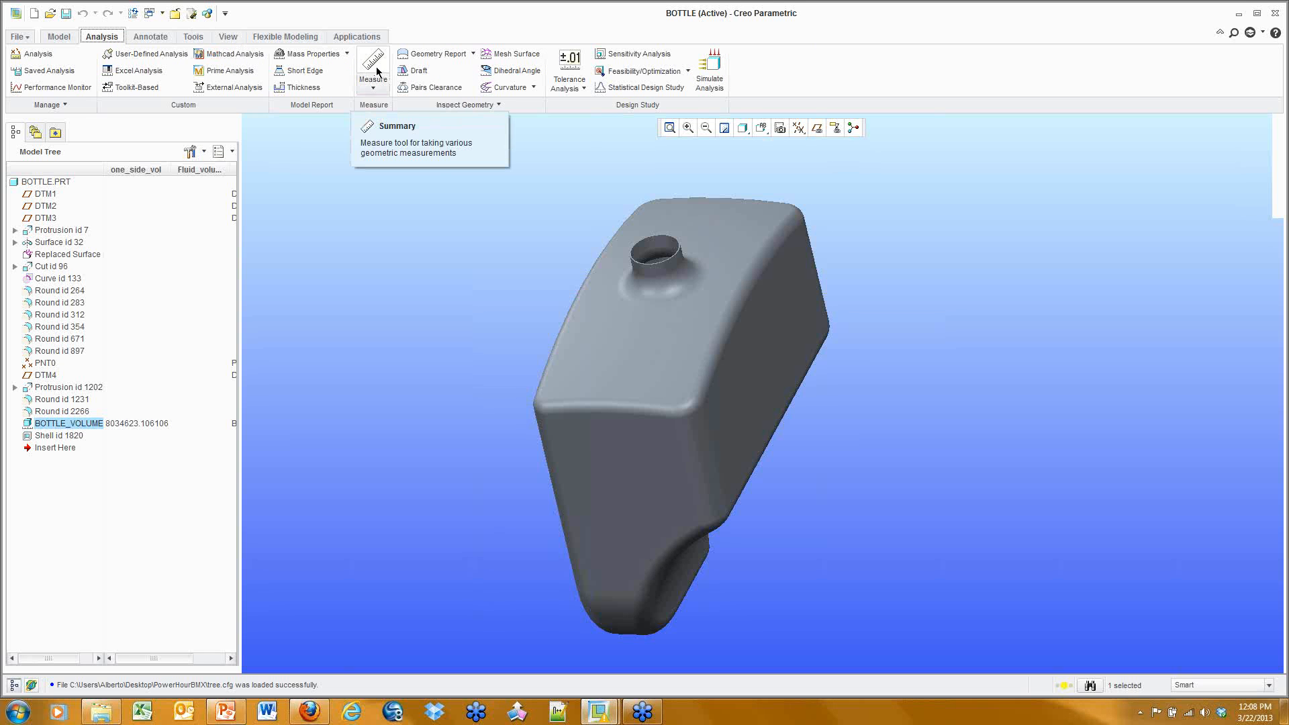
{"action": "left_click", "coordinate": [373, 85]}
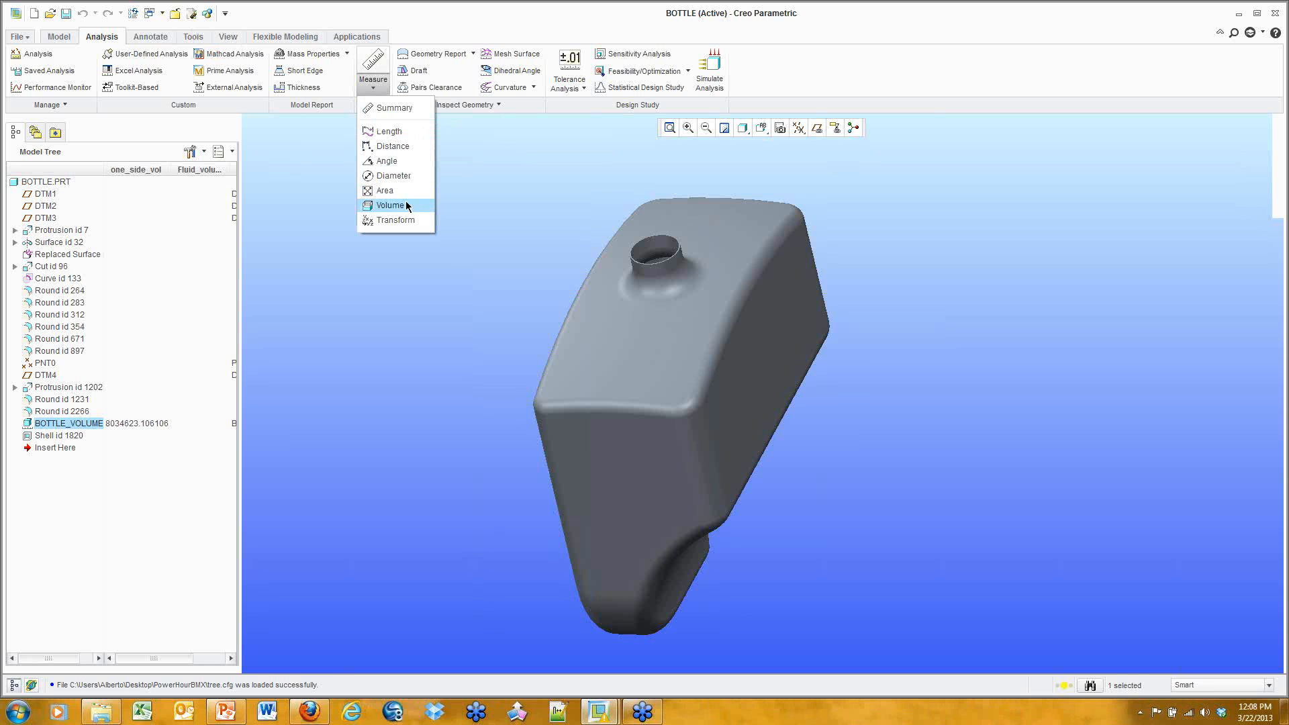
{"action": "left_click", "coordinate": [373, 59]}
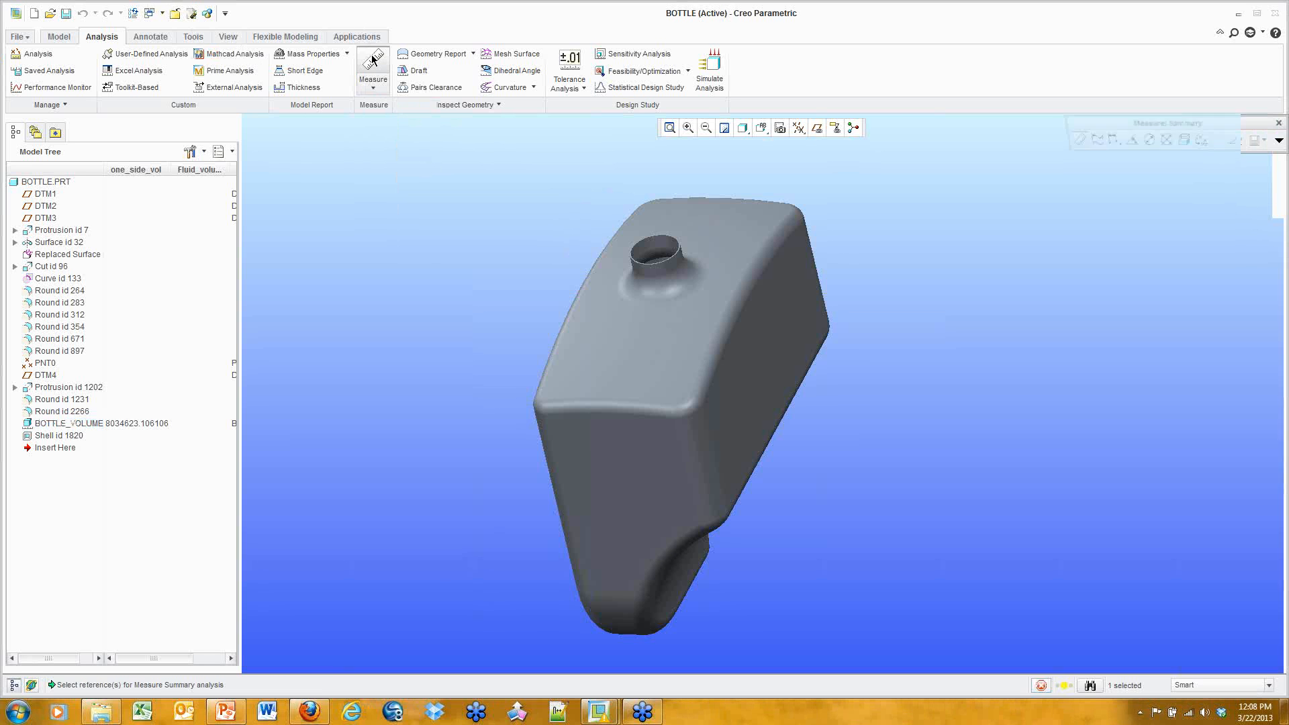
{"action": "left_click_drag", "start_coordinate": [1151, 118], "coordinate": [956, 101]}
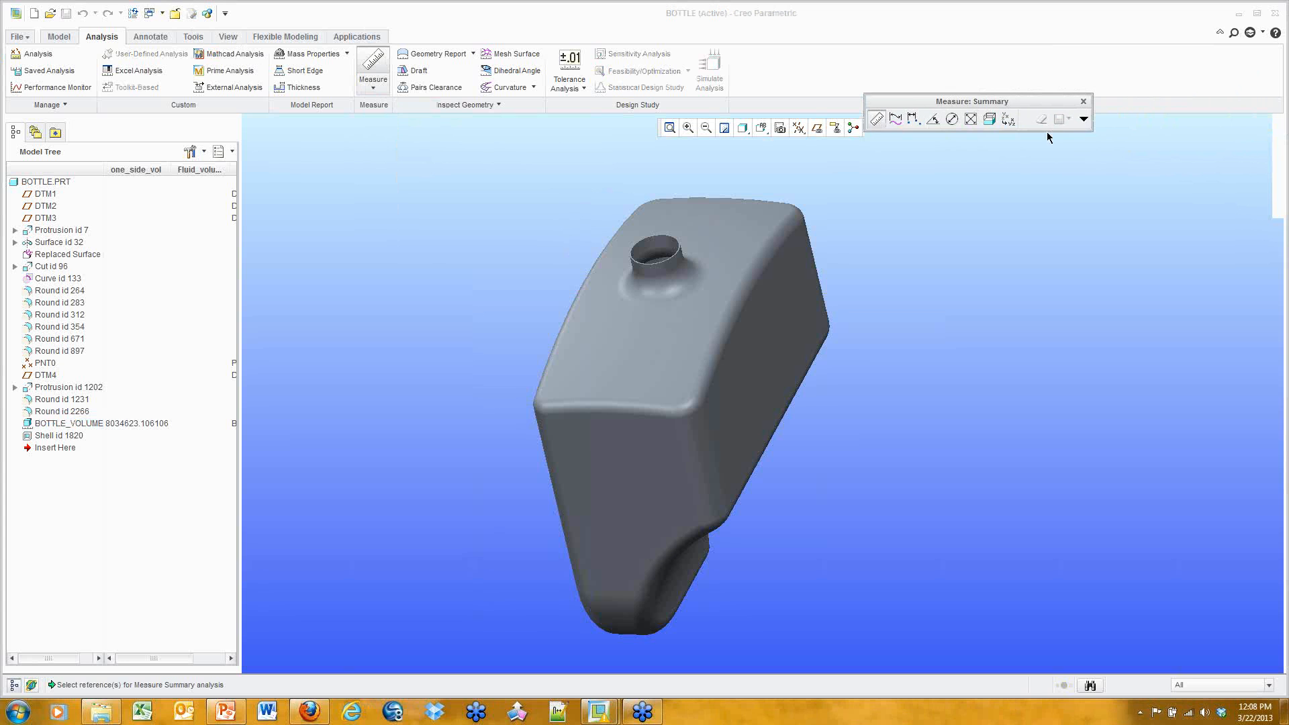
{"action": "left_click", "coordinate": [1083, 119]}
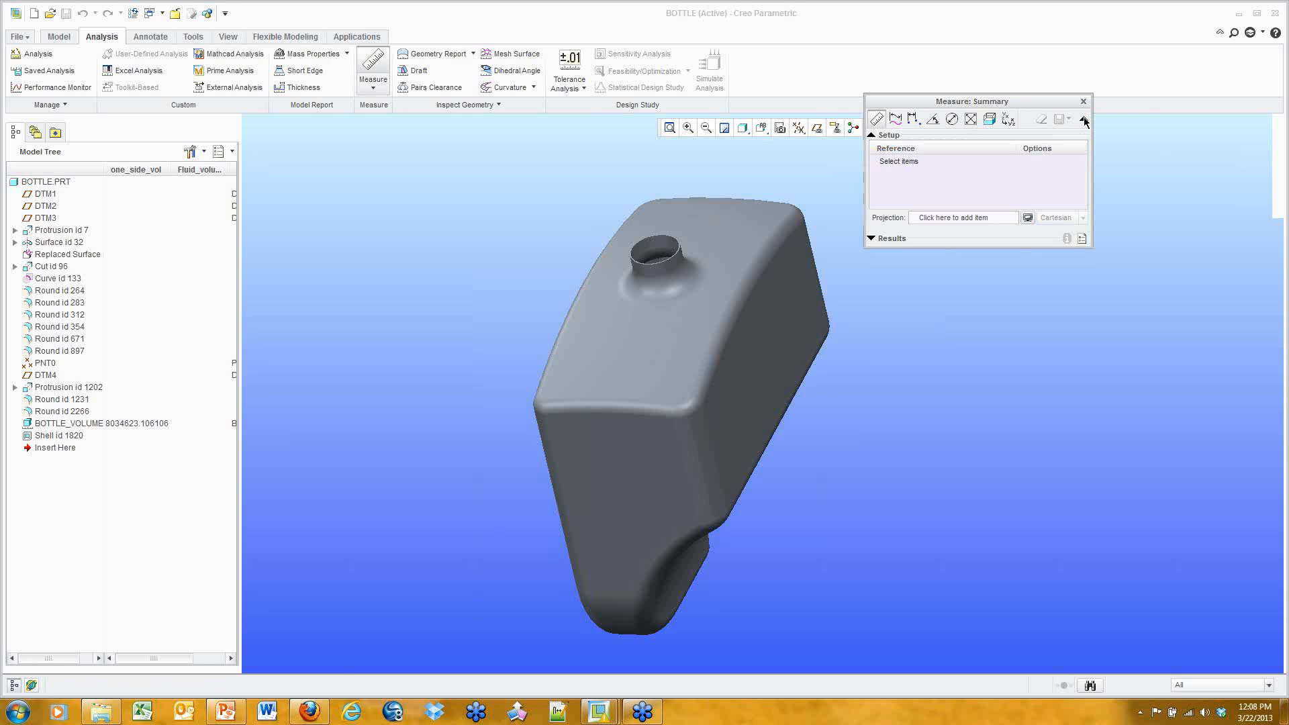
{"action": "left_click_drag", "start_coordinate": [1061, 105], "coordinate": [1140, 80]}
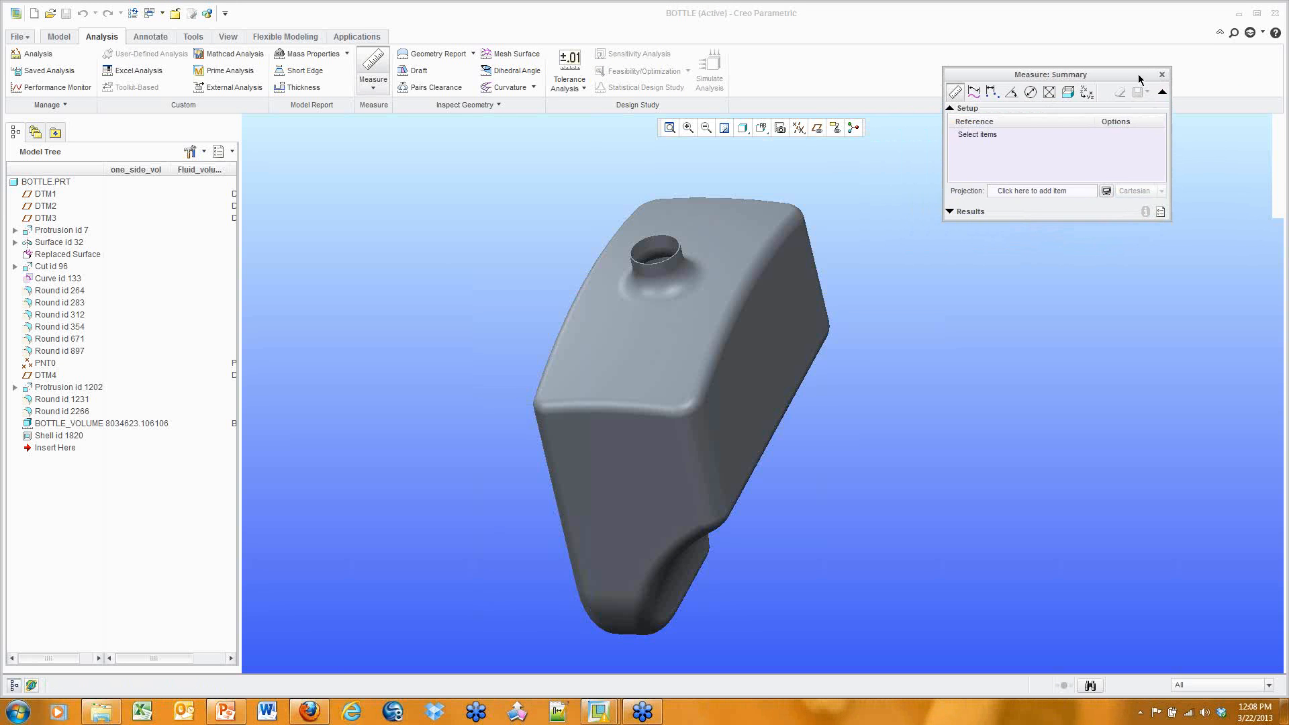
{"action": "left_click", "coordinate": [1068, 92]}
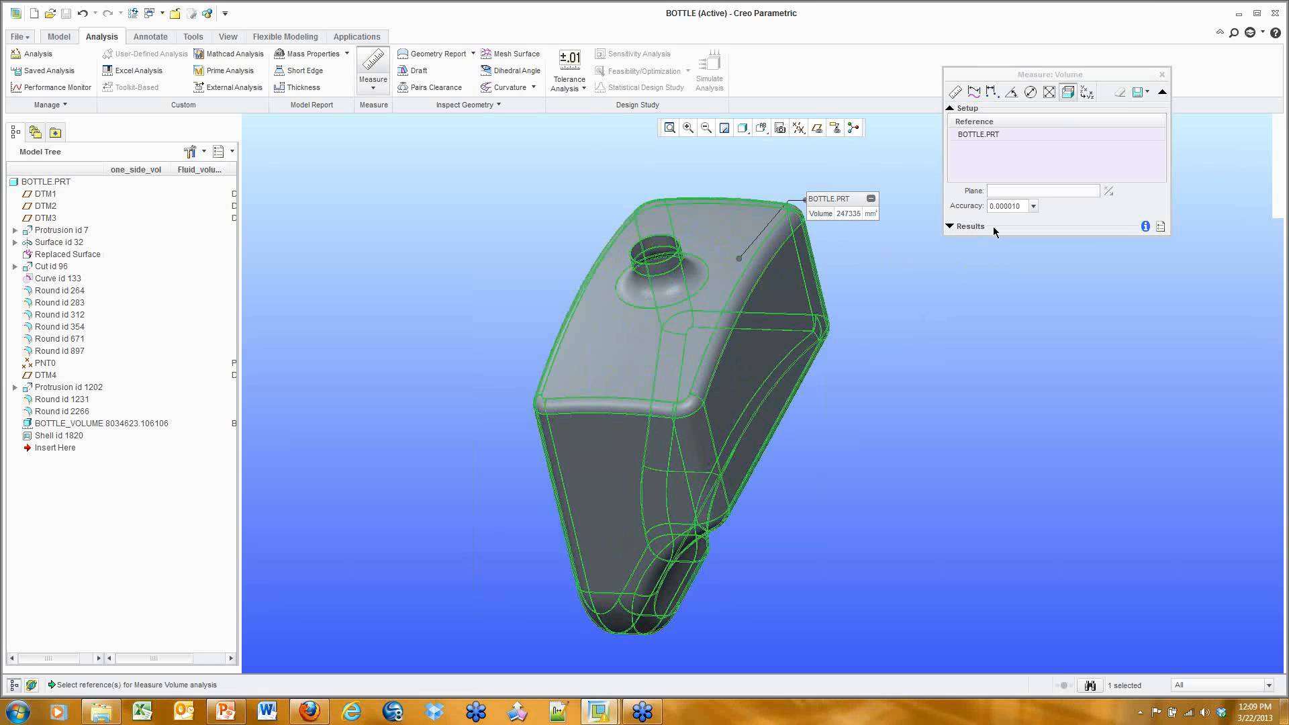
Step: Make the volume measurement one-sided at datum plane DTM4 and flip its direction downward toward the bottle body
{"action": "left_click", "coordinate": [1009, 192]}
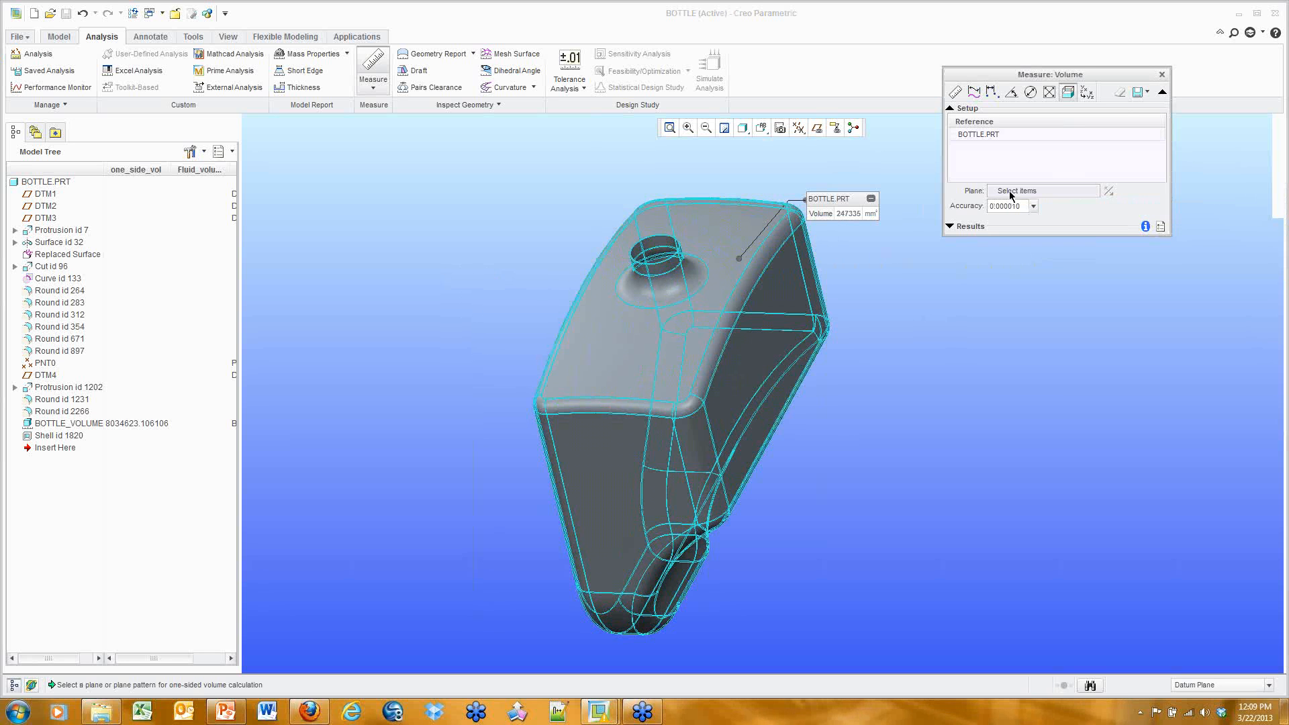
{"action": "left_click", "coordinate": [46, 376]}
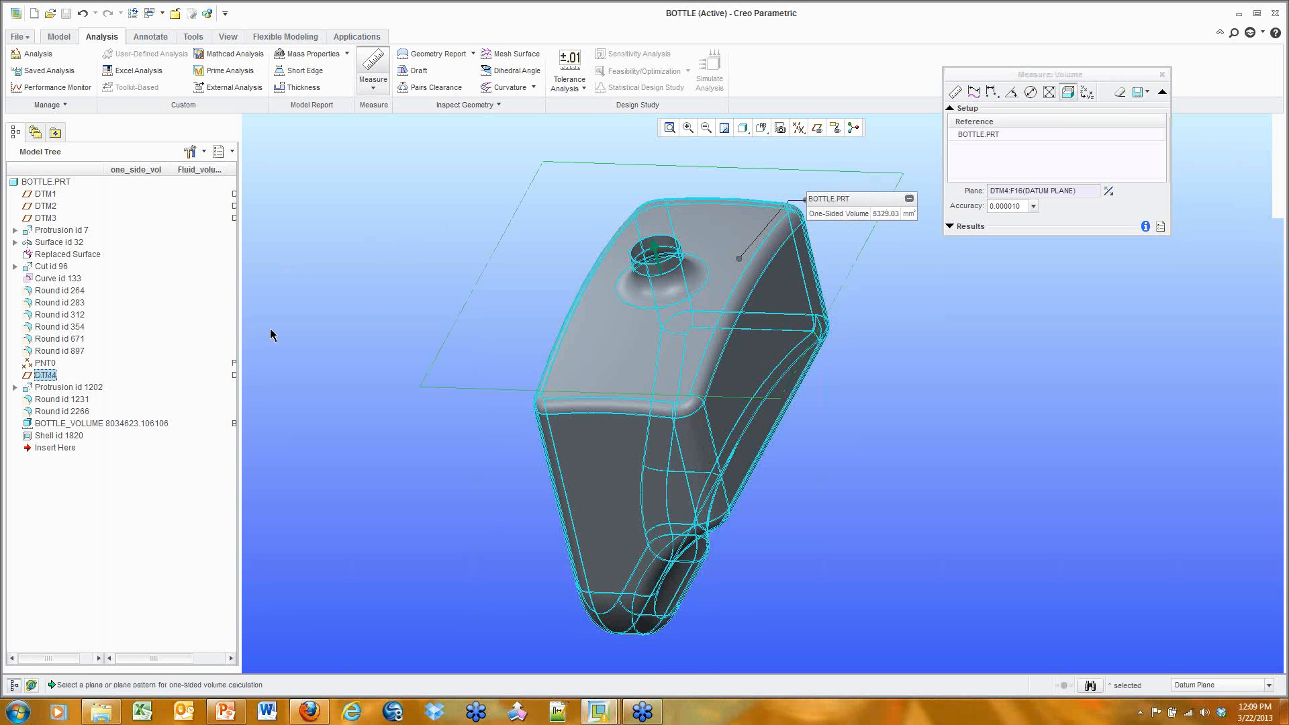
{"action": "mouse_move", "coordinate": [495, 327]}
{"action": "middle_mouse_down"}
{"action": "mouse_move", "coordinate": [461, 268]}
{"action": "mouse_move", "coordinate": [482, 307]}
{"action": "mouse_move", "coordinate": [479, 295]}
{"action": "middle_mouse_up"}
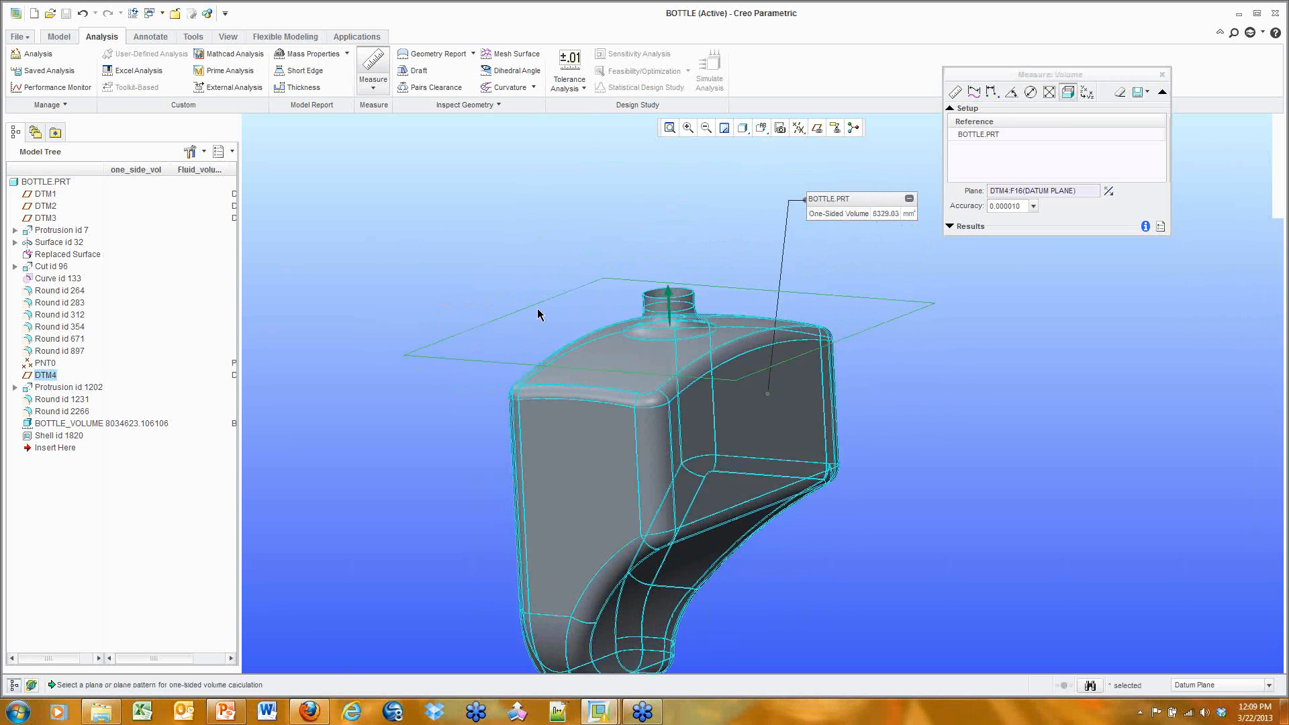
{"action": "middle_click_drag", "start_coordinate": [678, 281], "coordinate": [669, 194], "text": "shift"}
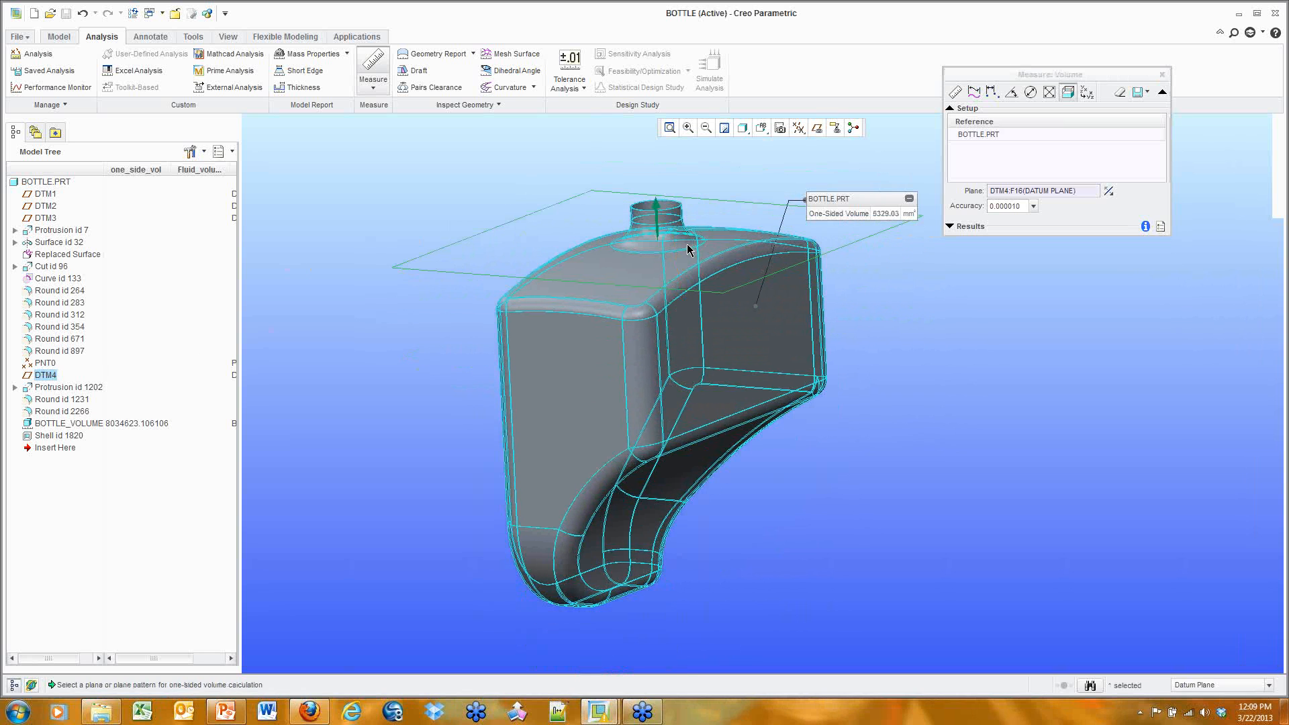
{"action": "left_click", "coordinate": [660, 214]}
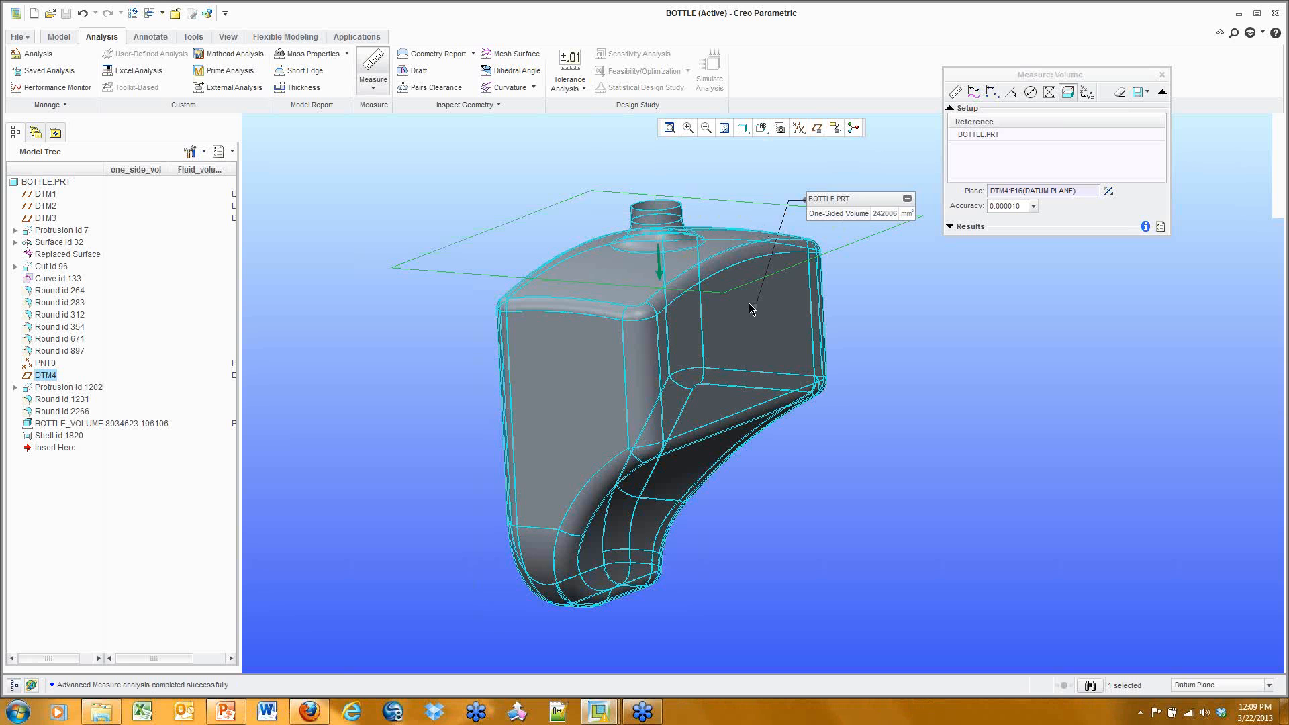
{"action": "key", "text": "ctrl"}
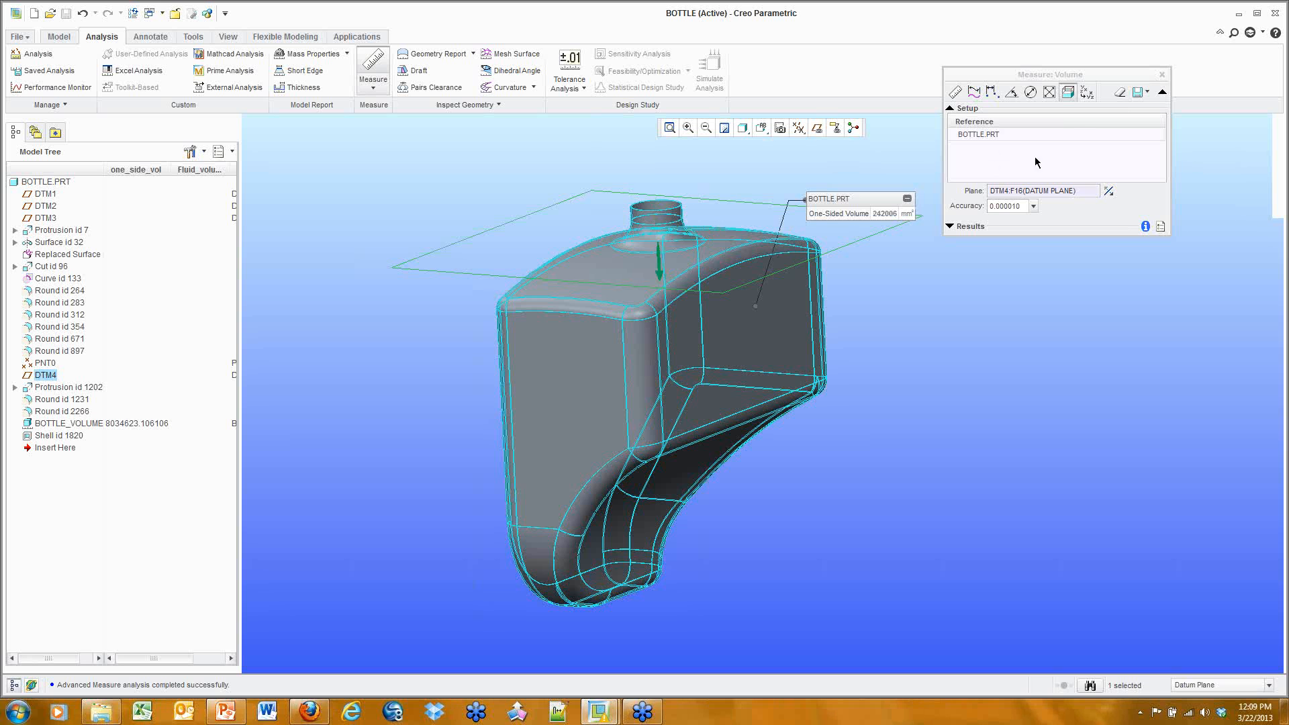
Step: Save the one-sided volume measurement as a feature named shell_volume and close the Measure tool
{"action": "left_click", "coordinate": [1148, 93]}
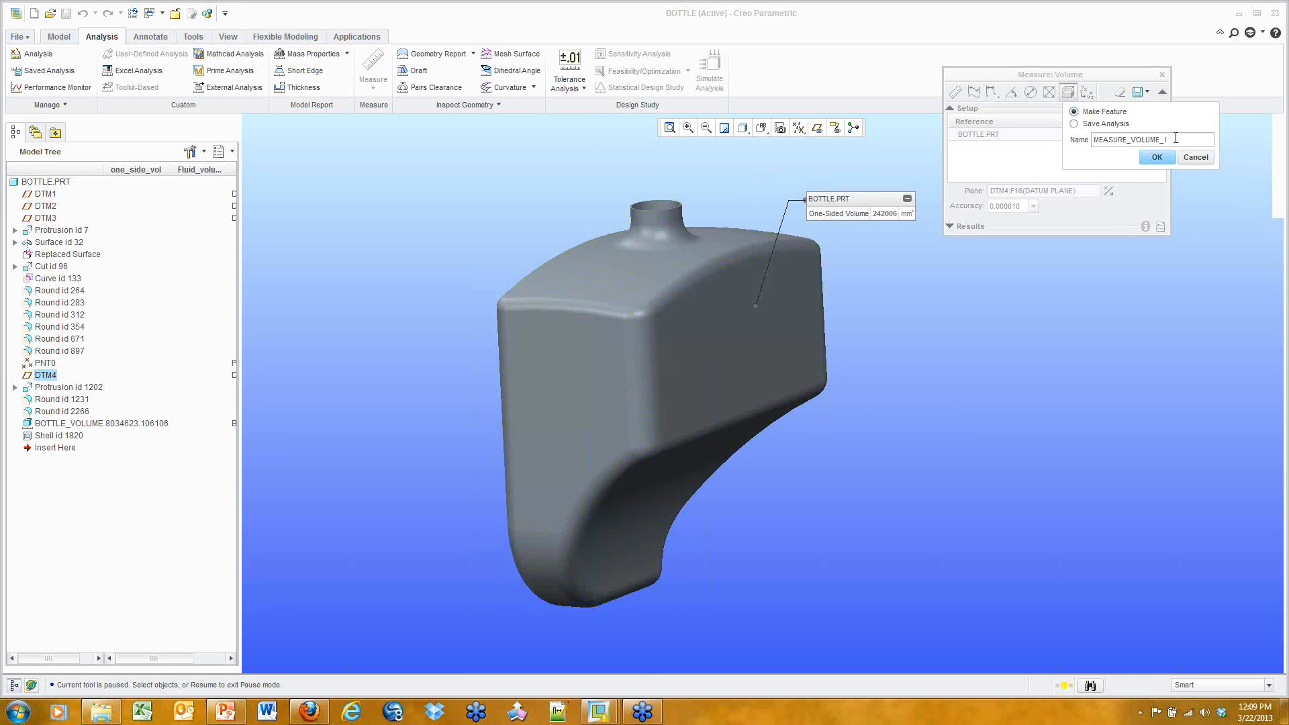
{"action": "left_click_drag", "start_coordinate": [1176, 139], "coordinate": [1089, 137]}
{"action": "type", "text": "sn"}
{"action": "type", "text": "ell_vol"}
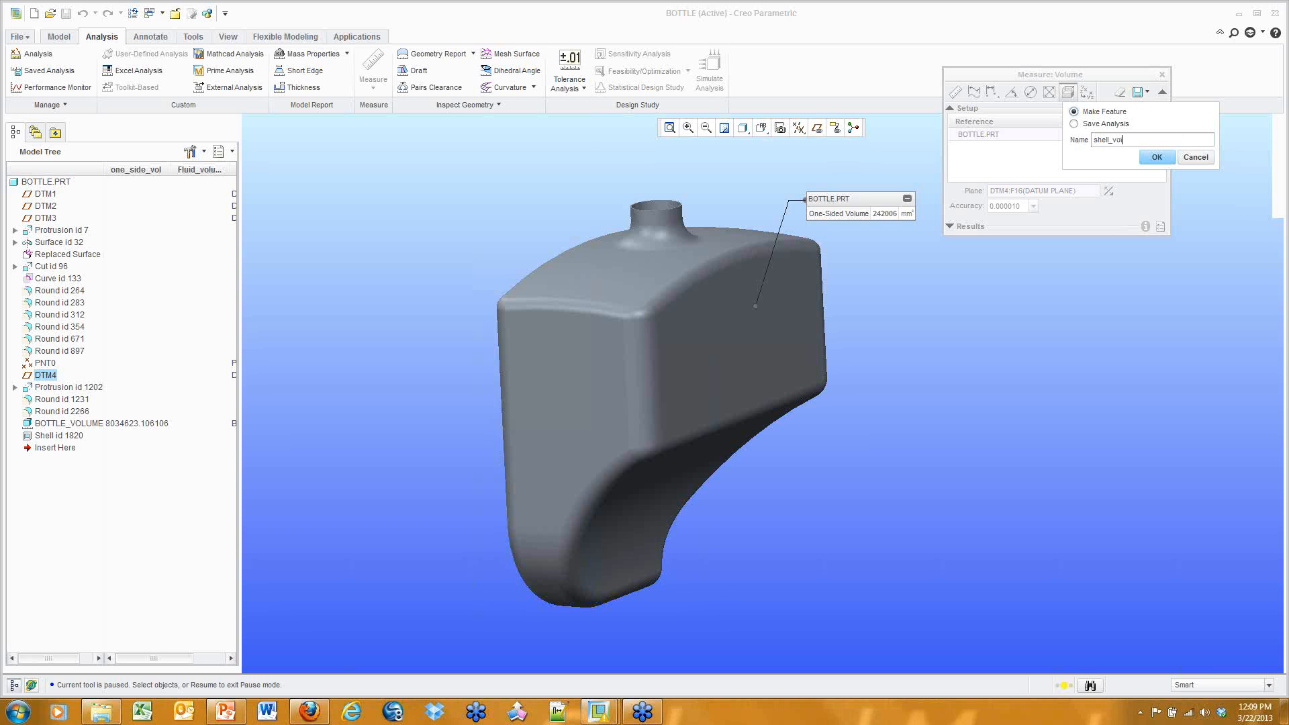
{"action": "type", "text": "uume"}
{"action": "left_click", "coordinate": [1155, 158]}
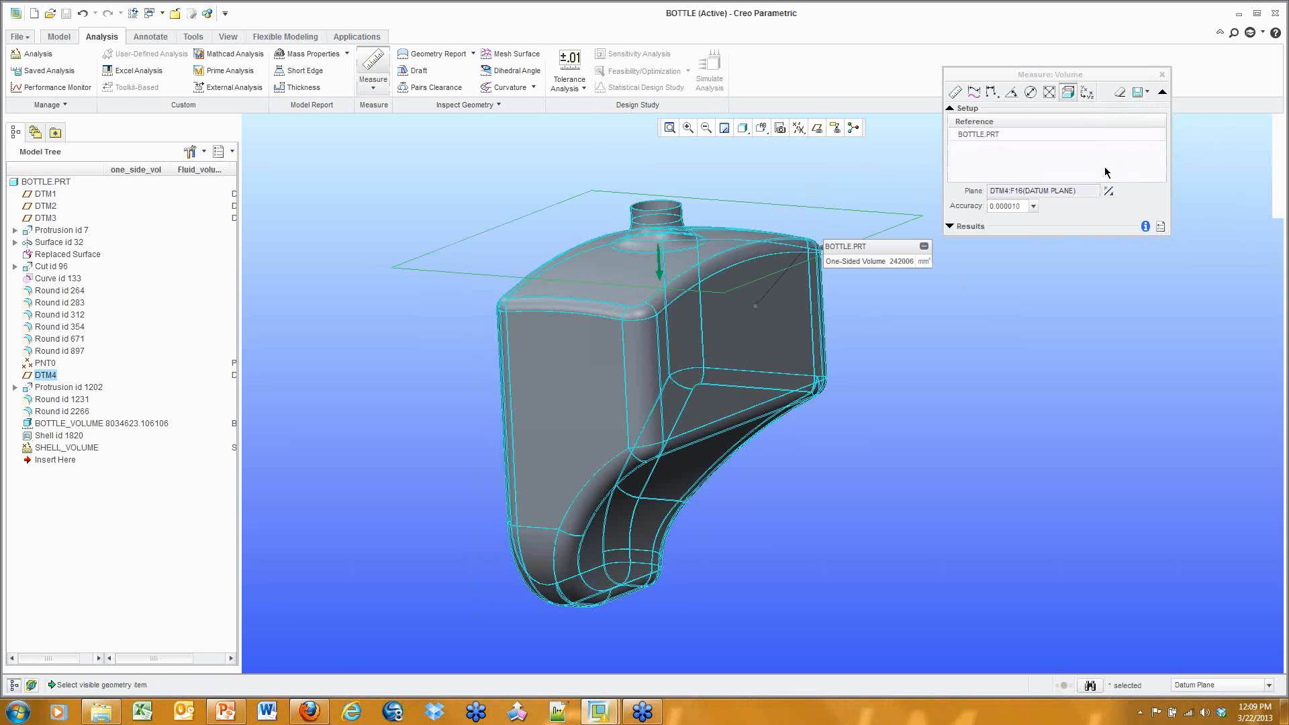
{"action": "left_click", "coordinate": [1163, 75]}
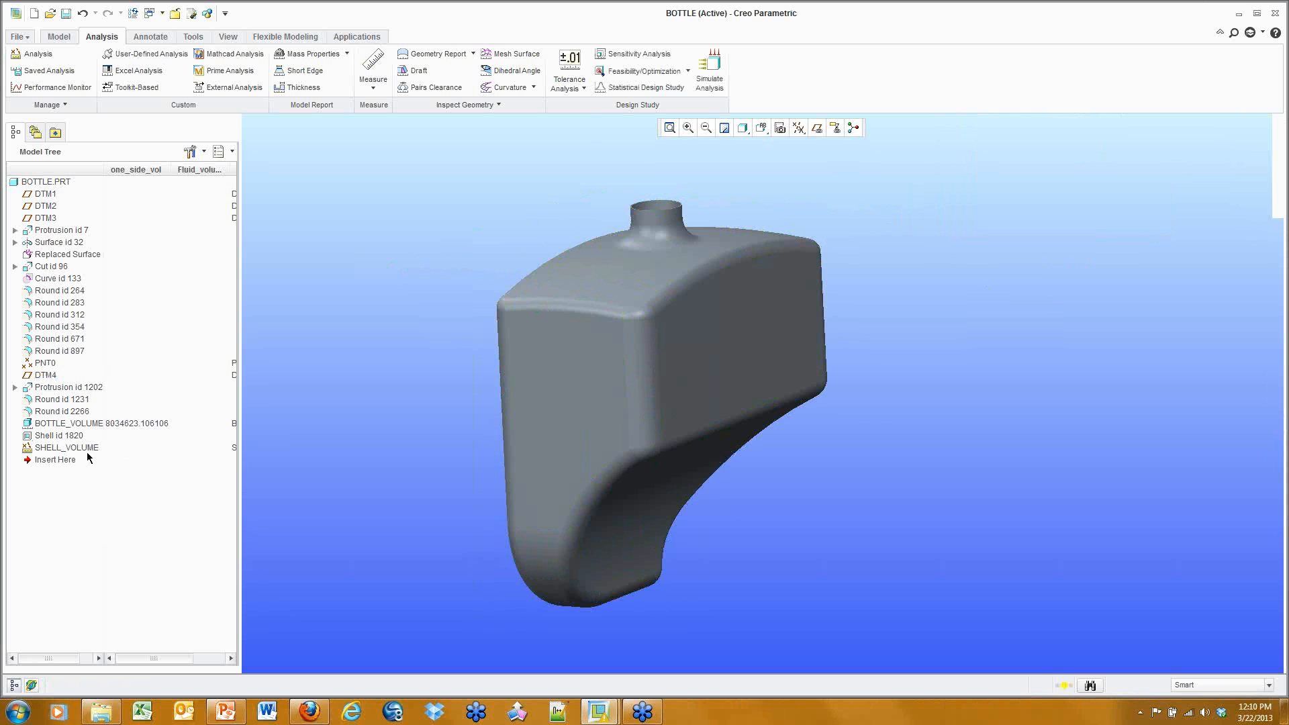
Step: Check which result parameter name the BOTTLE_VOLUME feature's definition uses, leaving its settings as they are
{"action": "left_click", "coordinate": [134, 423]}
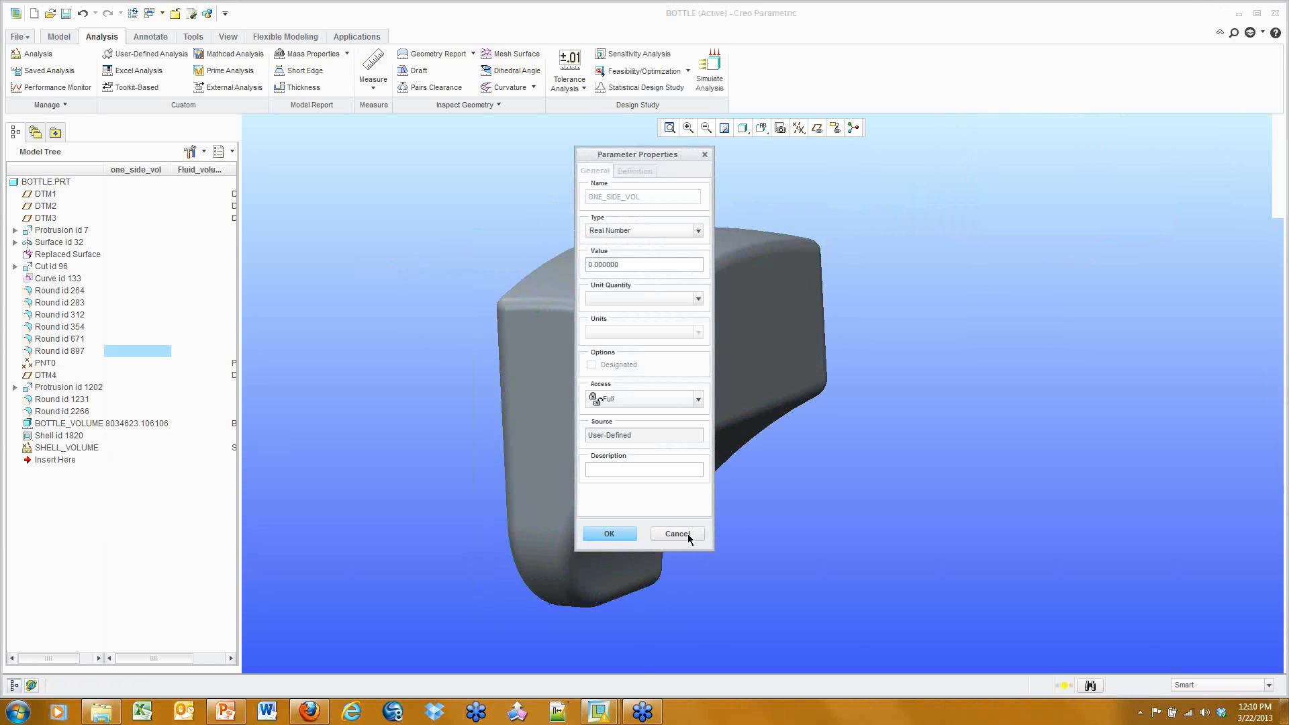
{"action": "left_click", "coordinate": [689, 536]}
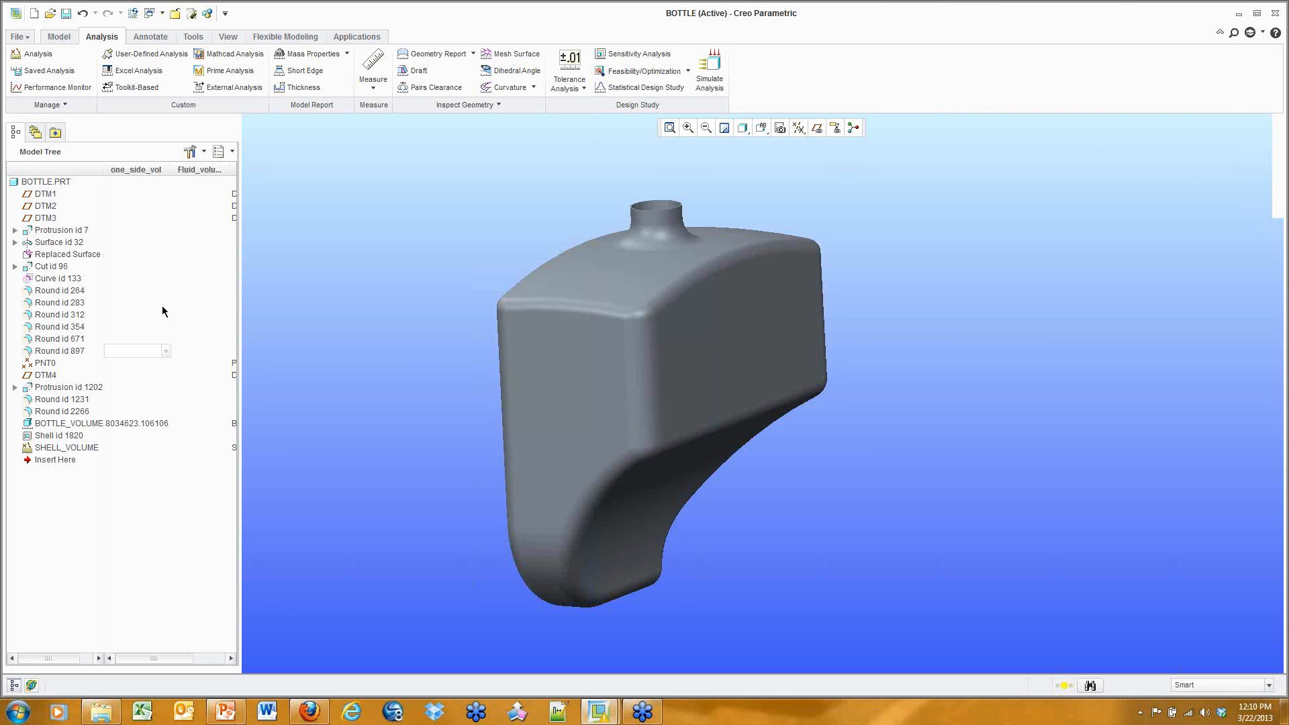
{"action": "left_click", "coordinate": [67, 425]}
{"action": "right_click", "coordinate": [67, 425]}
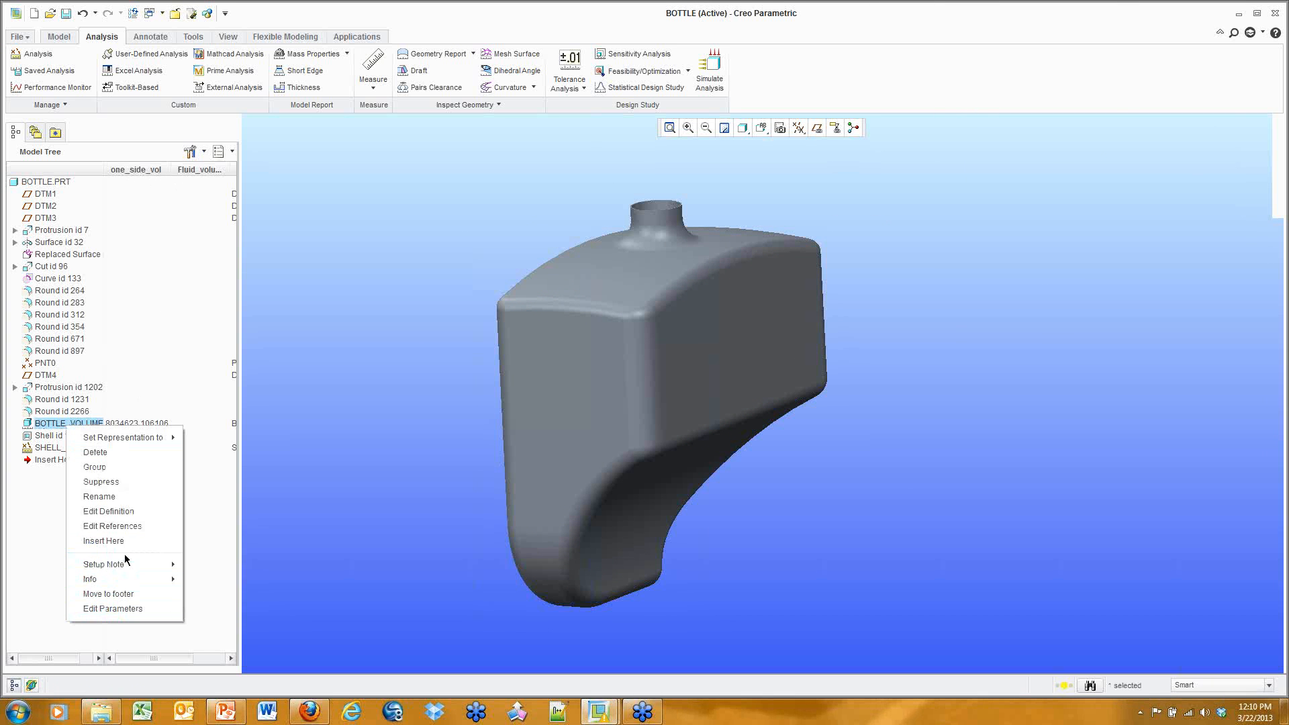
{"action": "left_click", "coordinate": [138, 511]}
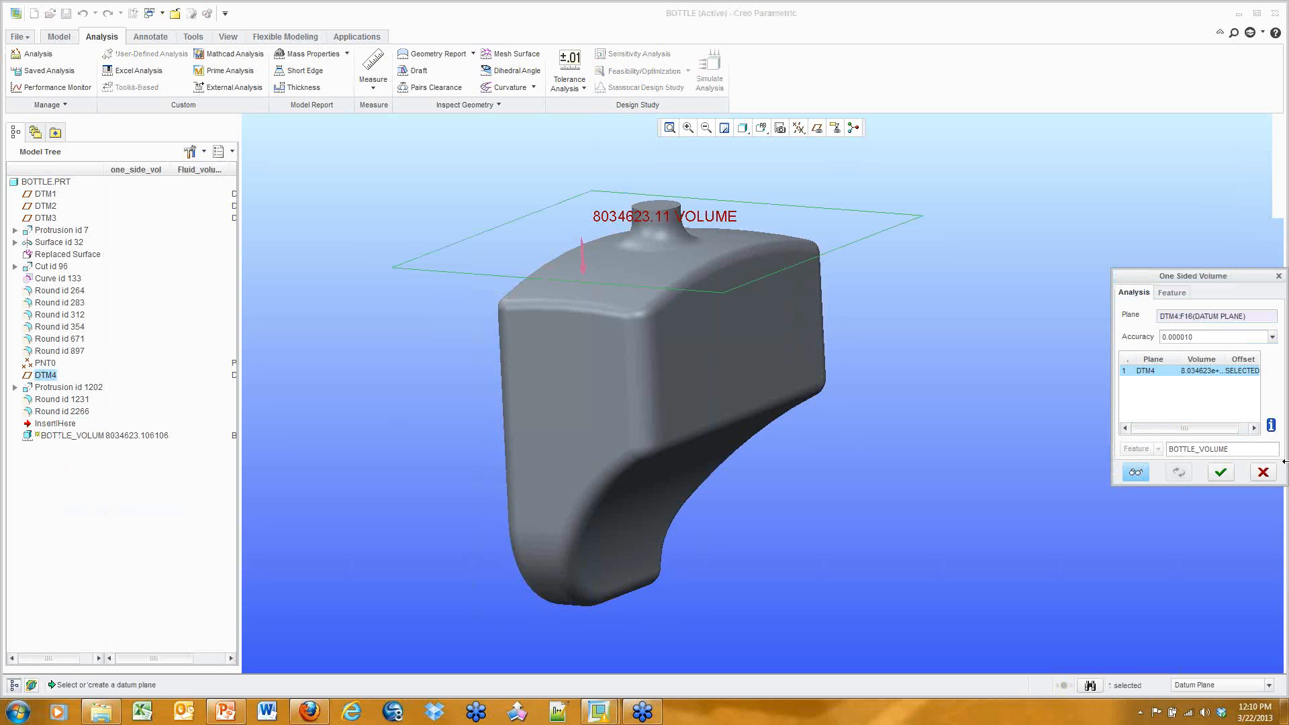
{"action": "left_click_drag", "start_coordinate": [1206, 279], "coordinate": [1048, 99]}
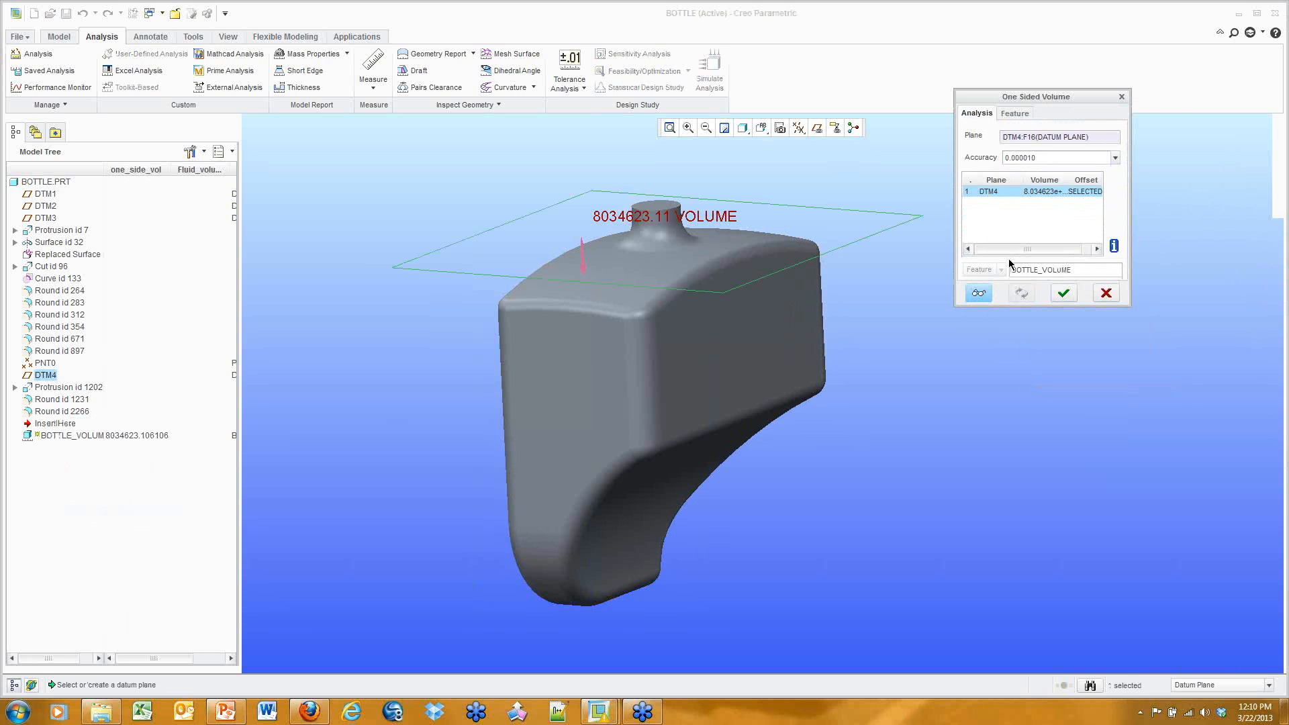
{"action": "left_click", "coordinate": [1017, 114]}
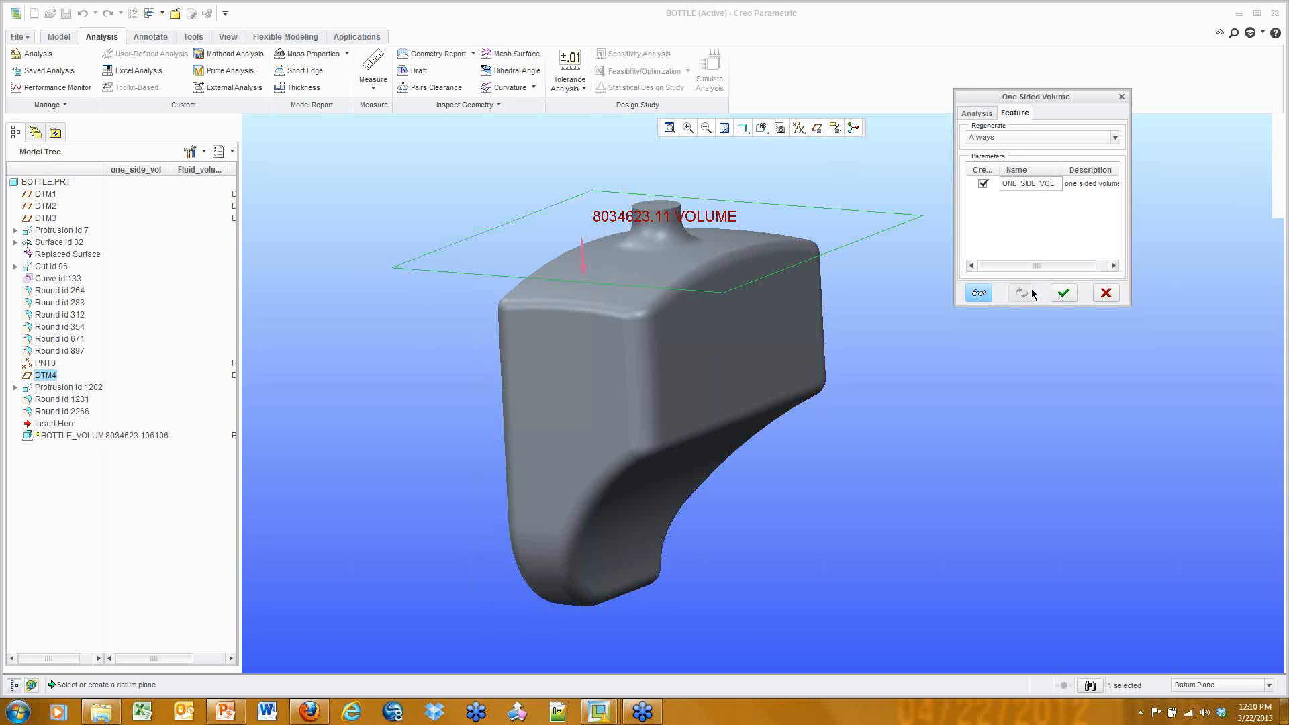
{"action": "left_click", "coordinate": [1064, 294]}
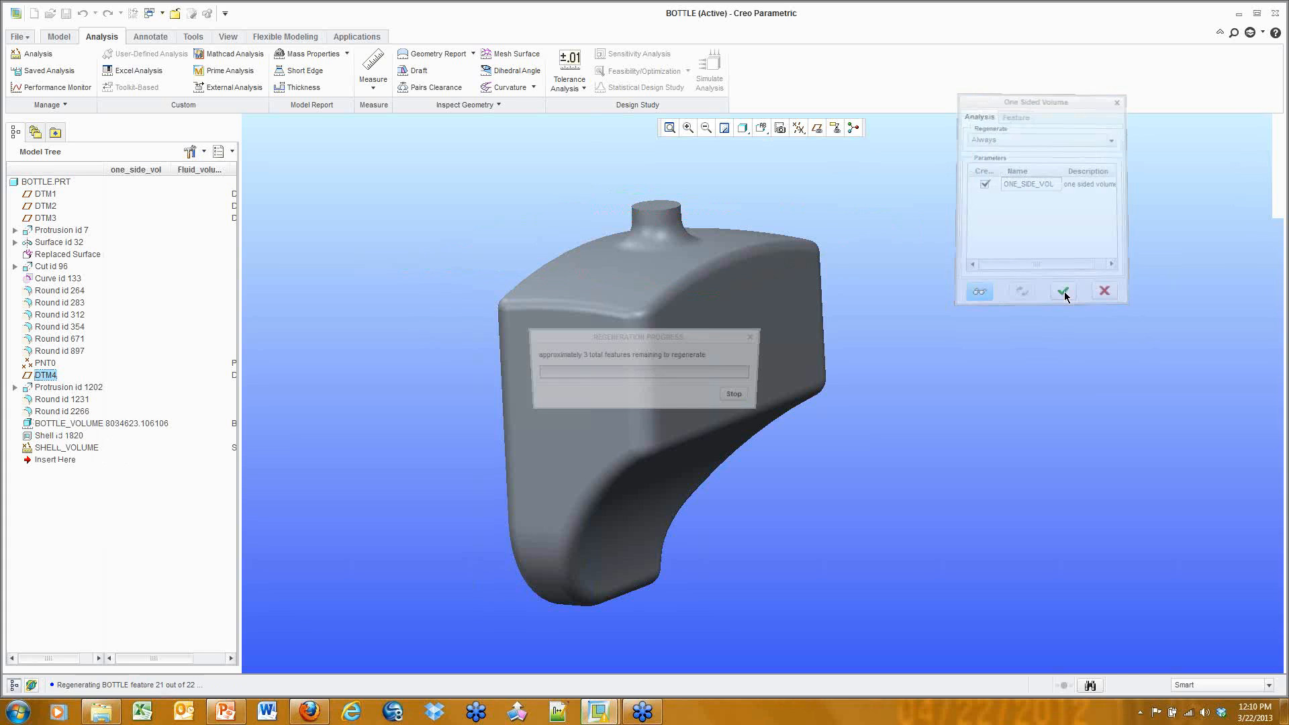
Step: Edit the SHELL_VOLUME feature's definition and rename its result parameter to ONE_SIDE_VOL
{"action": "left_click", "coordinate": [68, 446]}
{"action": "right_click", "coordinate": [70, 447]}
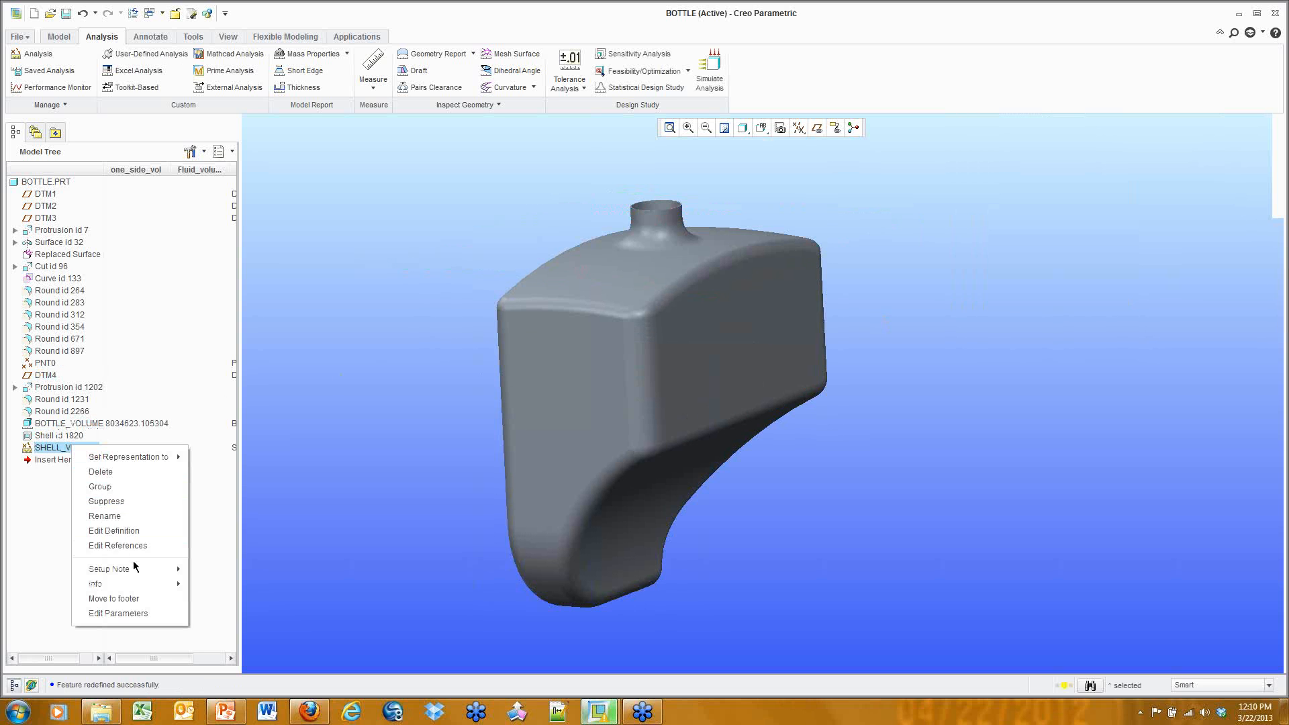
{"action": "left_click", "coordinate": [138, 530]}
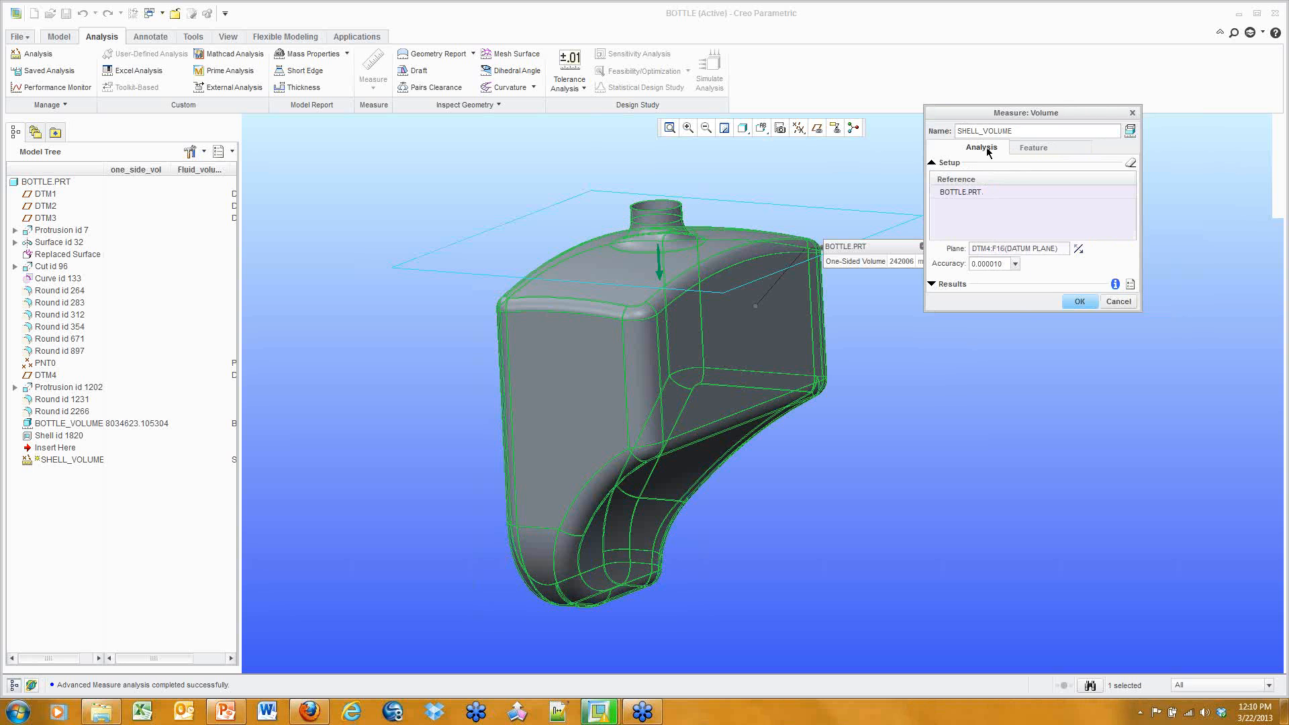
{"action": "left_click", "coordinate": [1039, 151]}
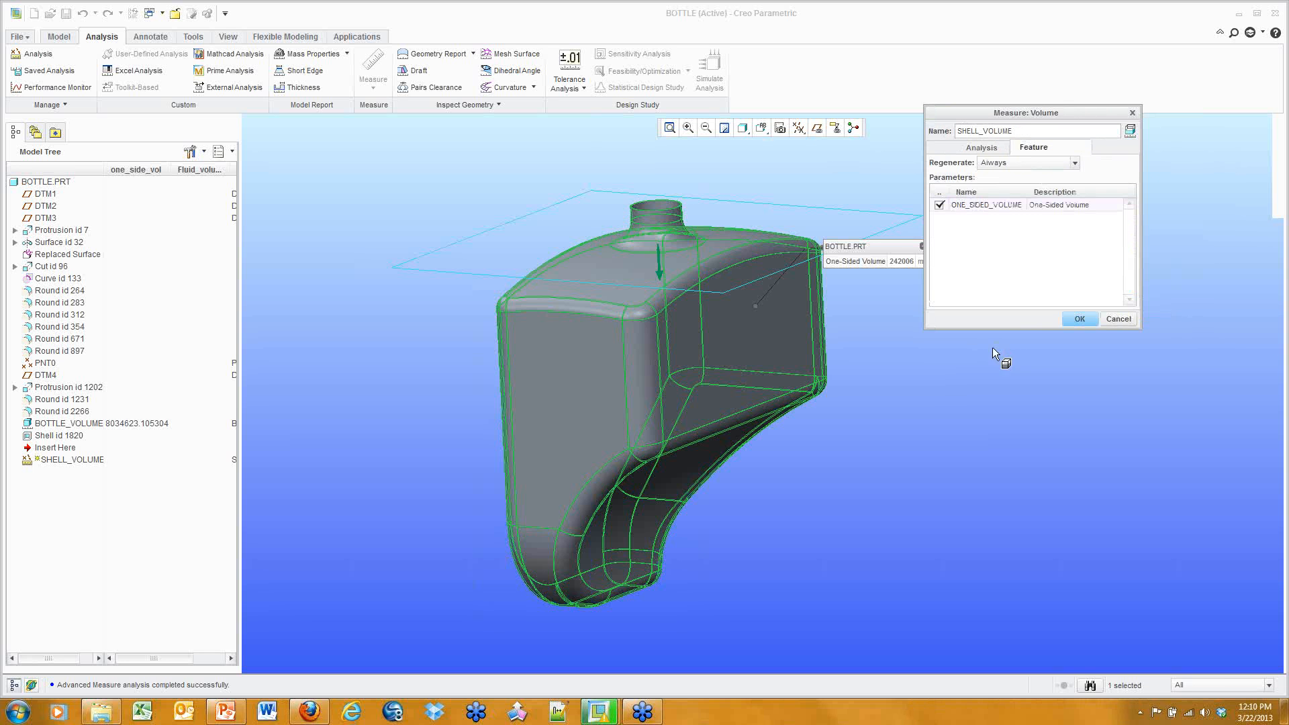
{"action": "left_click", "coordinate": [983, 205]}
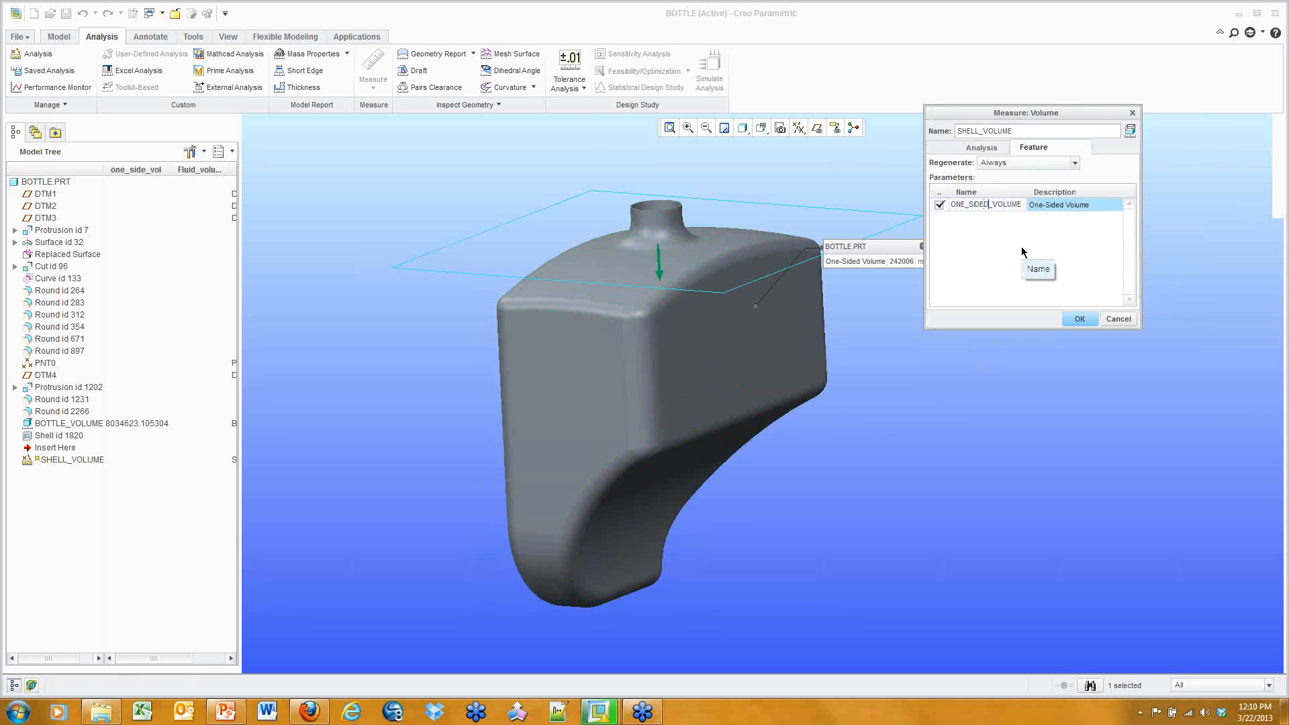
{"action": "key", "text": "BackSpace"}
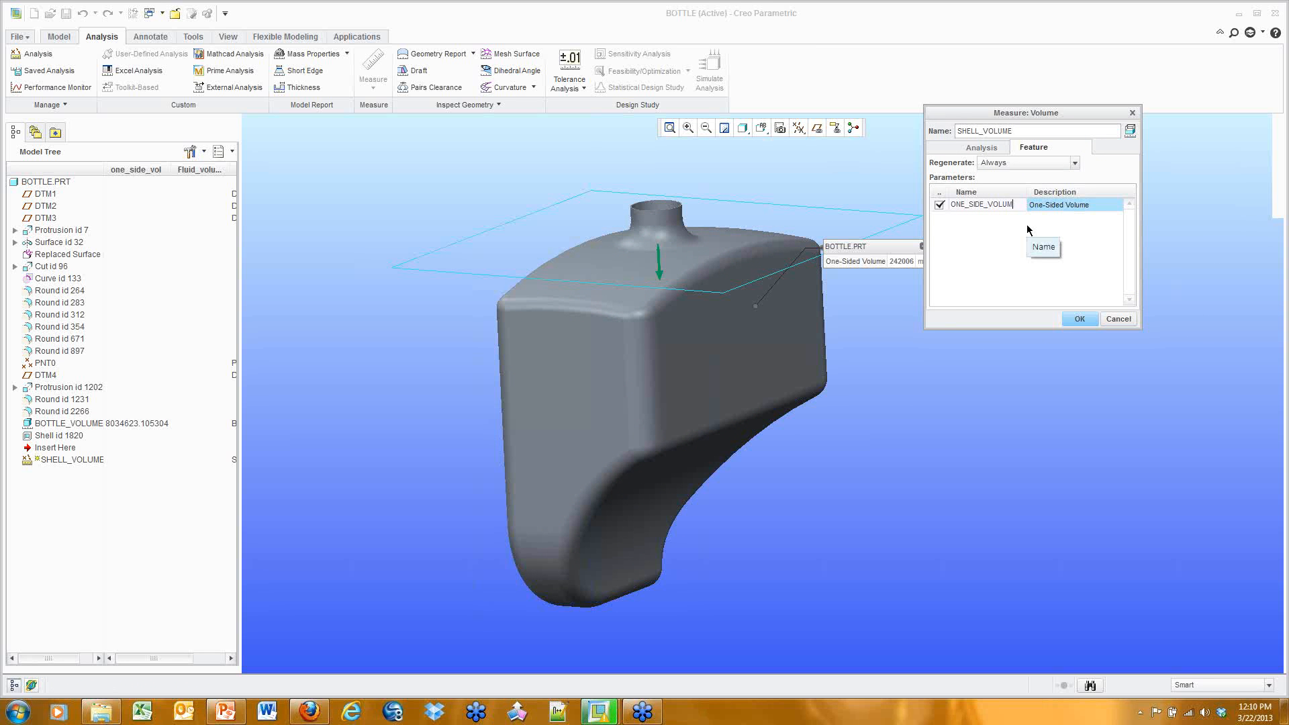
{"action": "key", "text": "BackSpace"}
{"action": "key", "text": "BackSpace"}
{"action": "left_click", "coordinate": [1079, 319]}
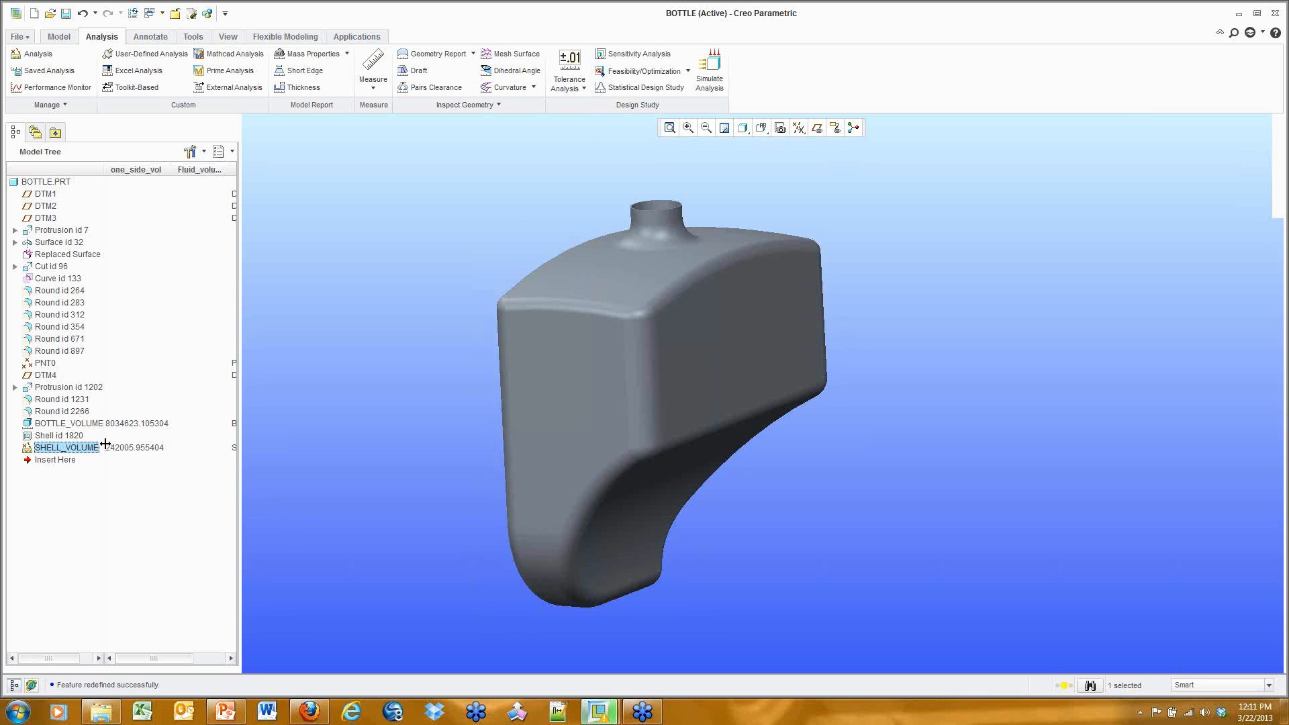
{"action": "left_click", "coordinate": [285, 391]}
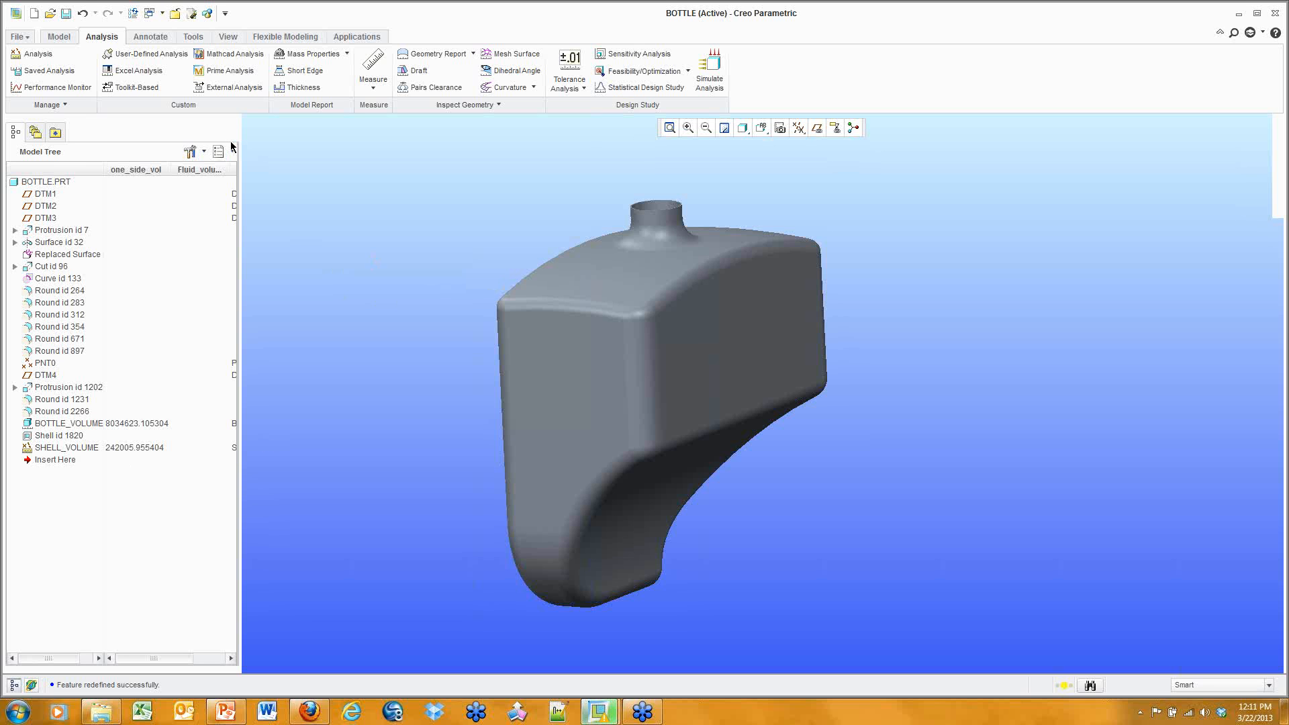
Step: Create an analysis feature of type Relation named relation_volume and proceed to its relation definition
{"action": "left_click", "coordinate": [34, 53]}
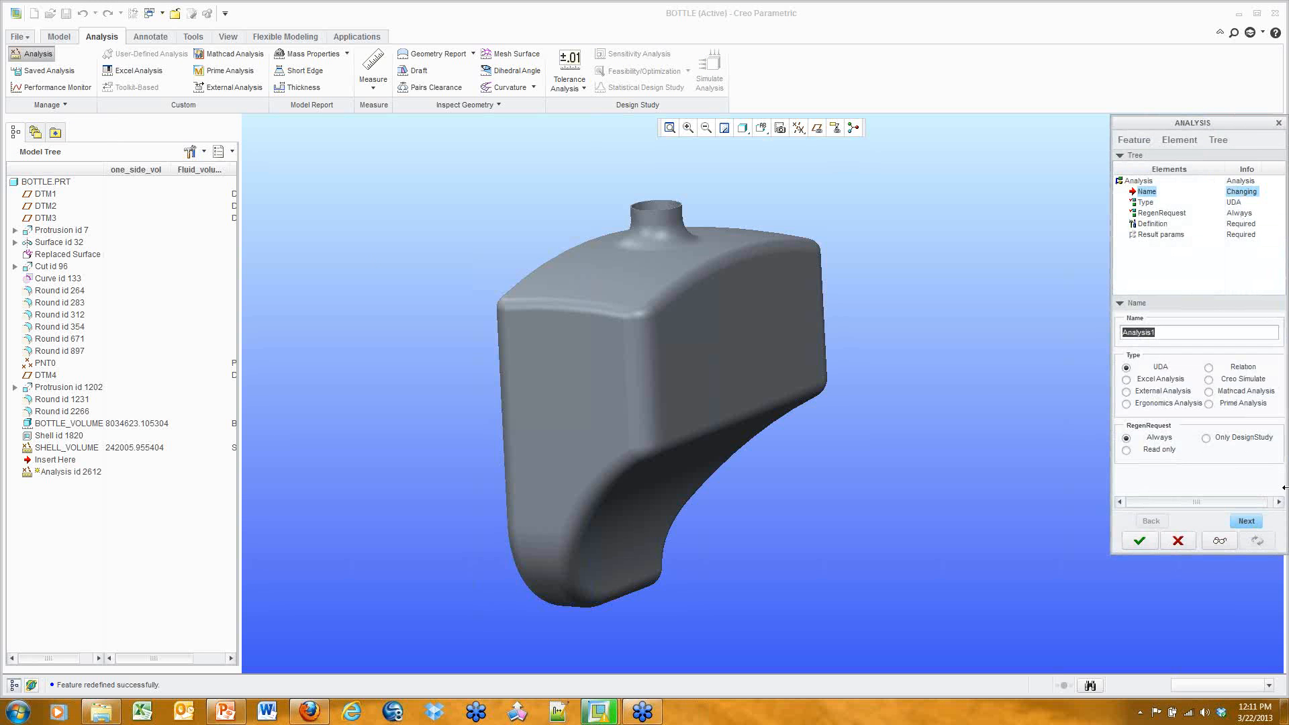
{"action": "left_click_drag", "start_coordinate": [1219, 123], "coordinate": [928, 90]}
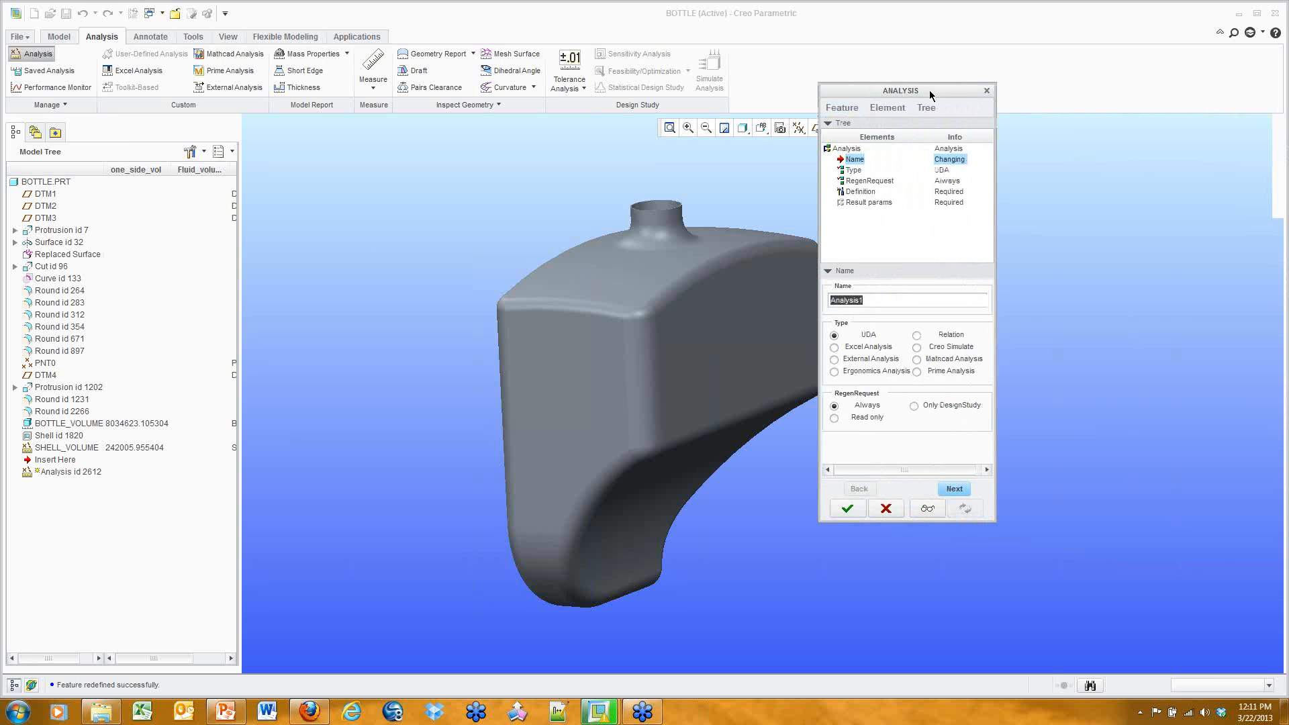
{"action": "left_click", "coordinate": [917, 335]}
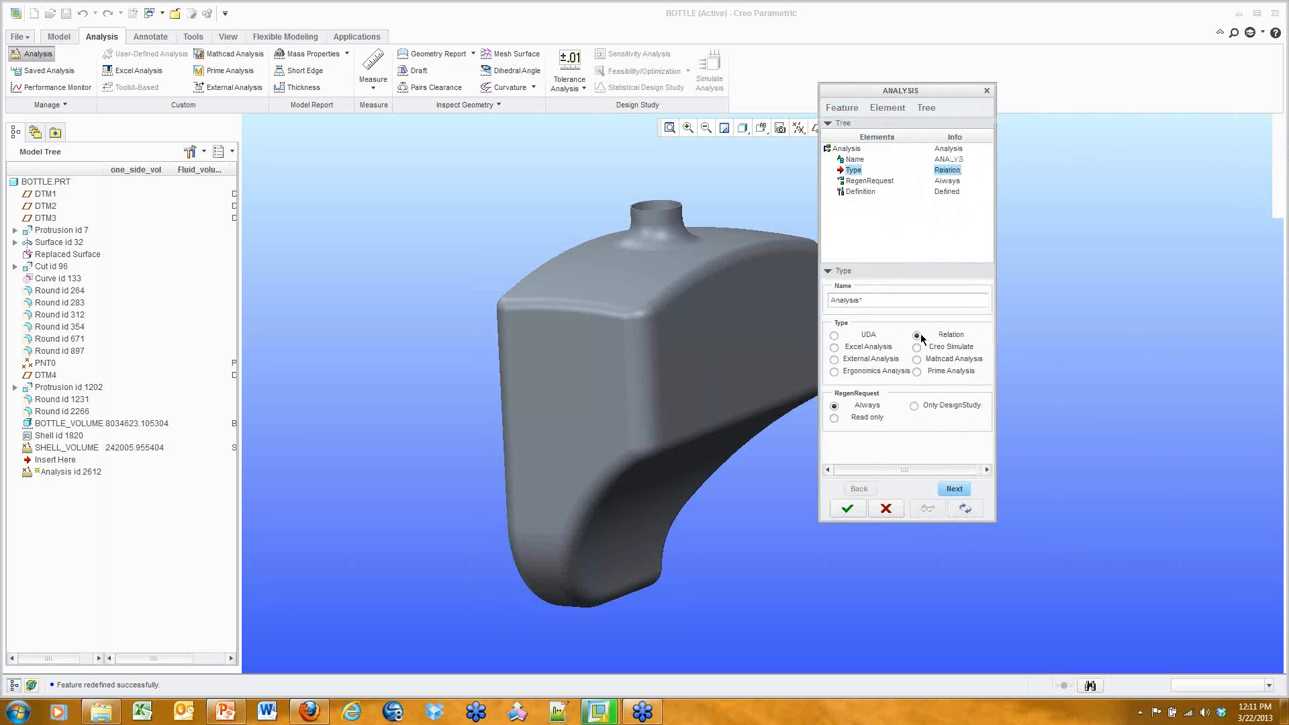
{"action": "left_click_drag", "start_coordinate": [890, 299], "coordinate": [804, 300]}
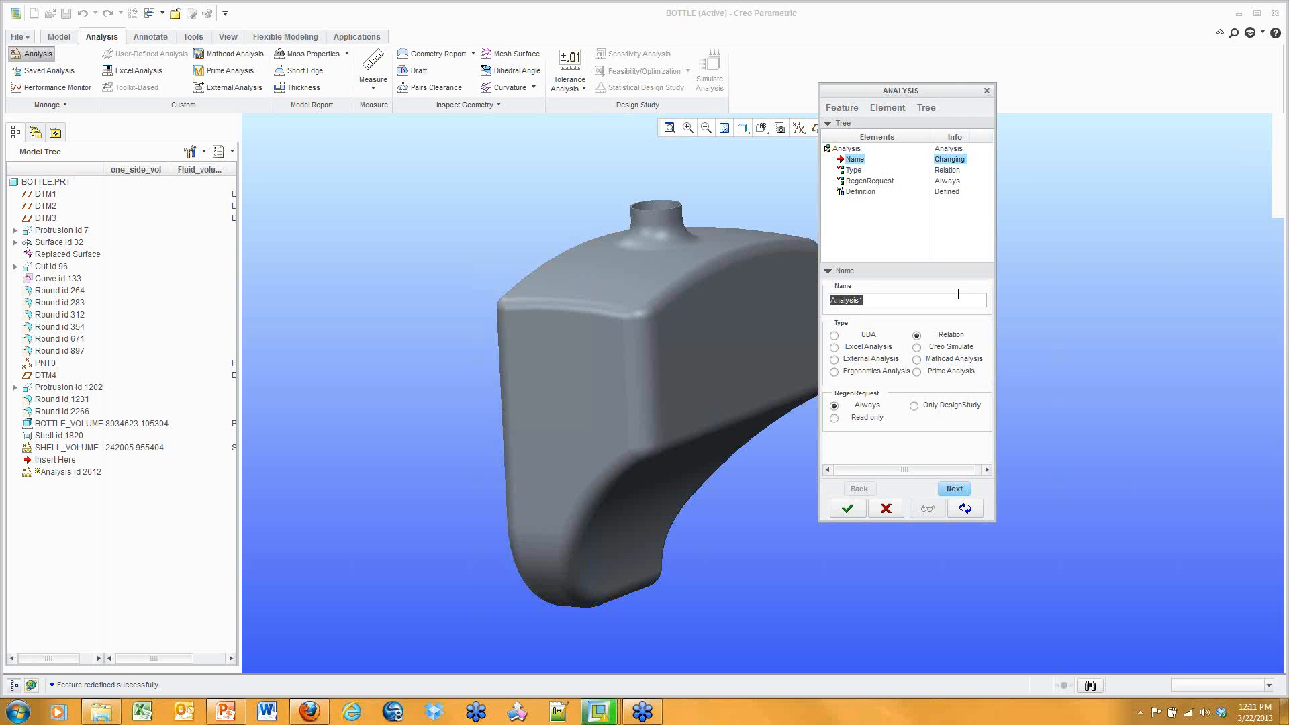
{"action": "type", "text": "relation_volume"}
{"action": "key", "text": "Return"}
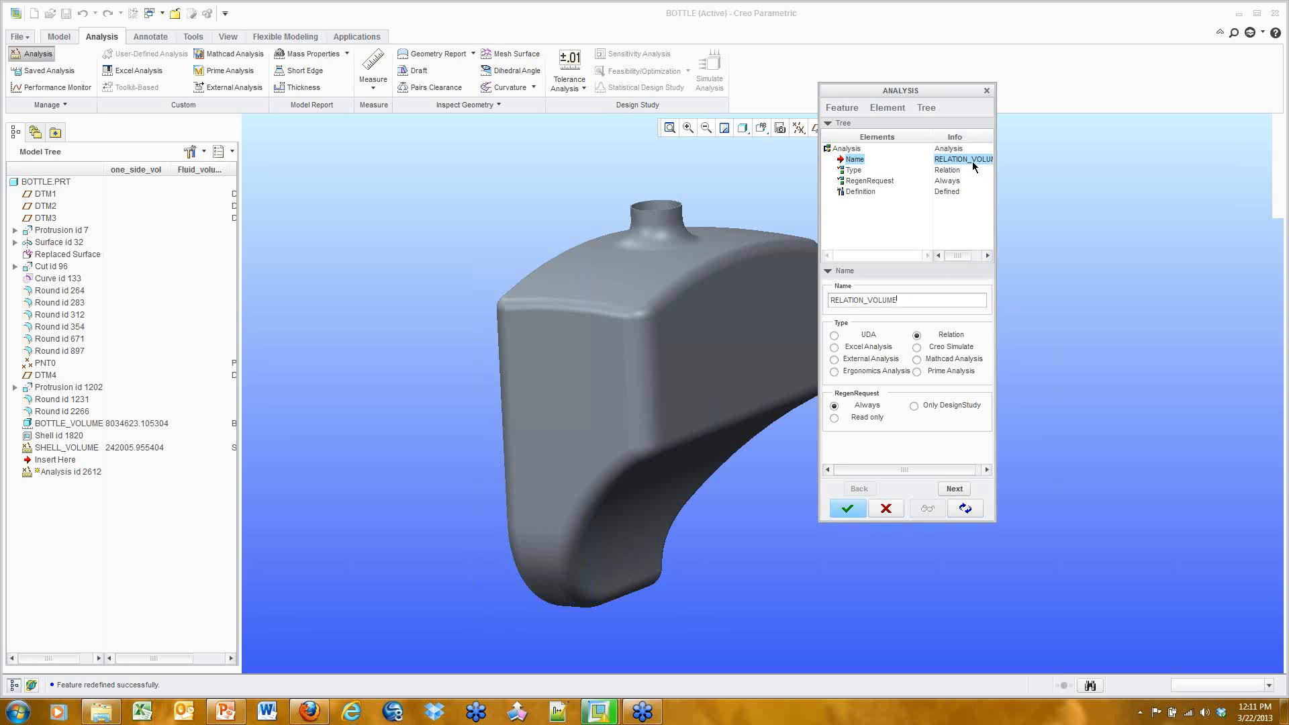
{"action": "left_click", "coordinate": [956, 489]}
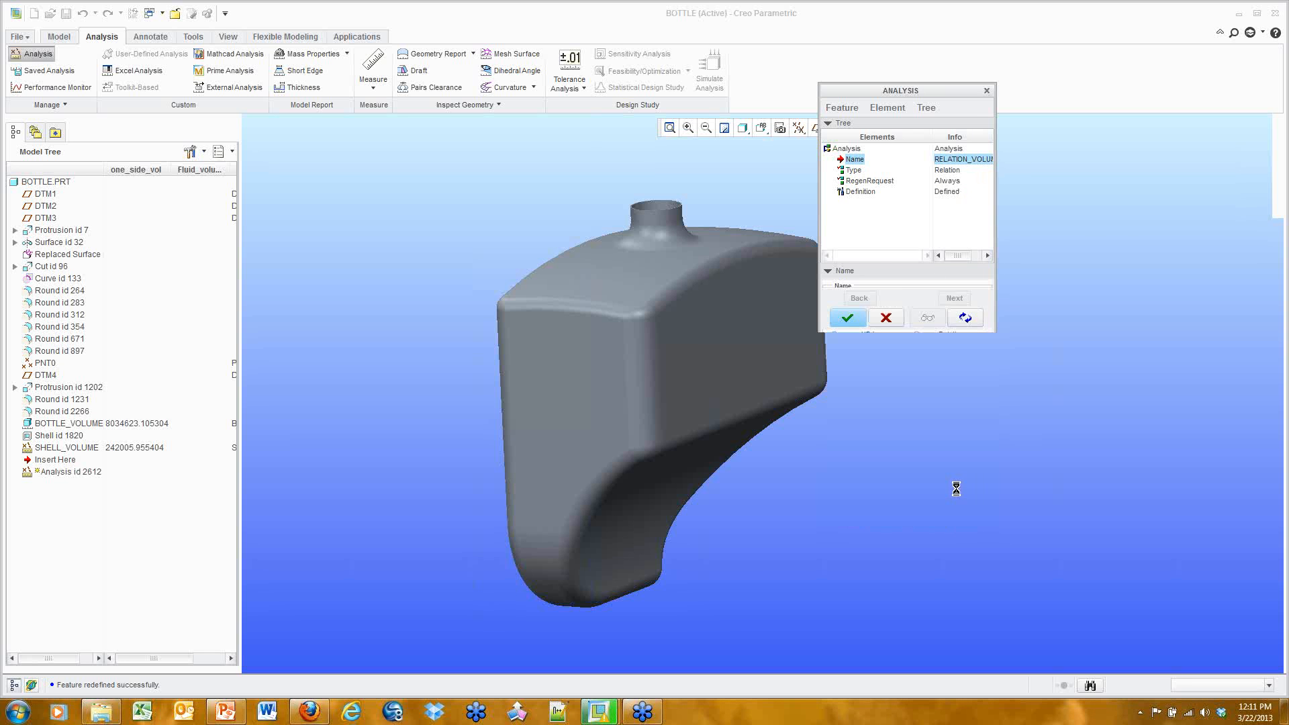
Step: Begin the feature relation with fluid_volume:(one_side_vol:FID_bottle_volume- in the Relations editor
{"action": "left_click_drag", "start_coordinate": [1219, 215], "coordinate": [1004, 174]}
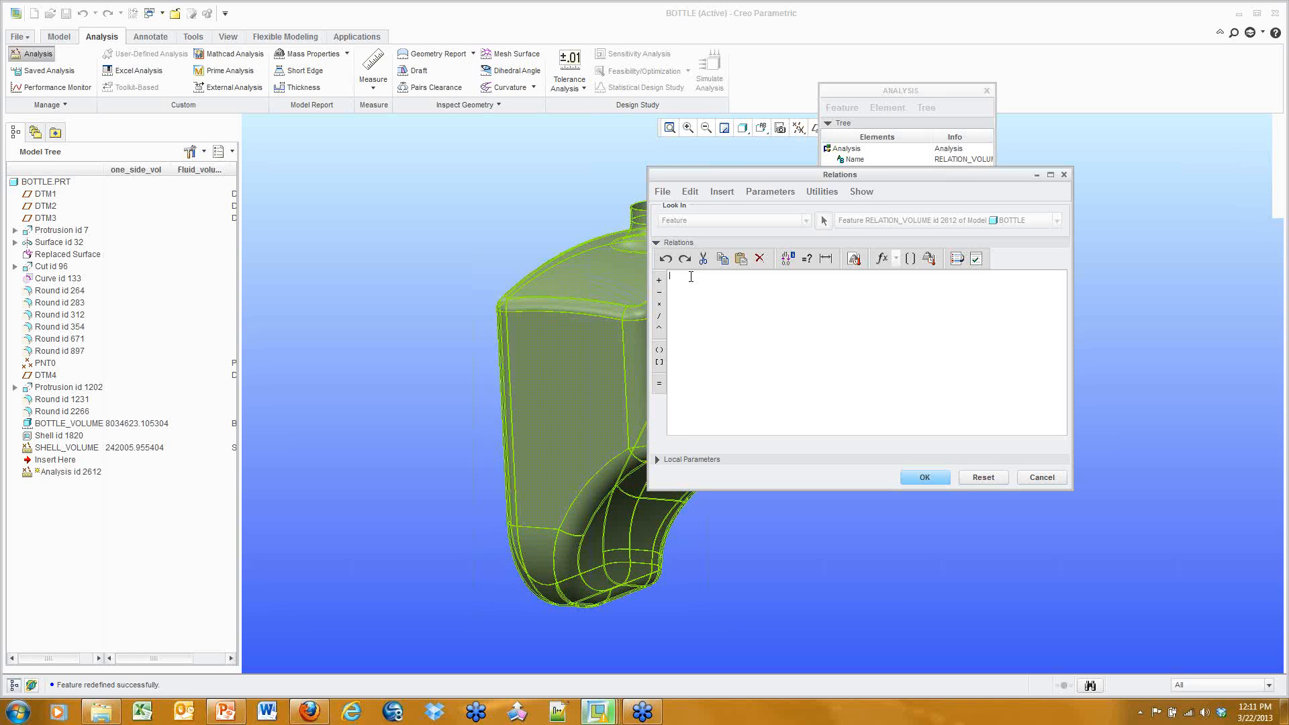
{"action": "type", "text": "fluid_volume:("}
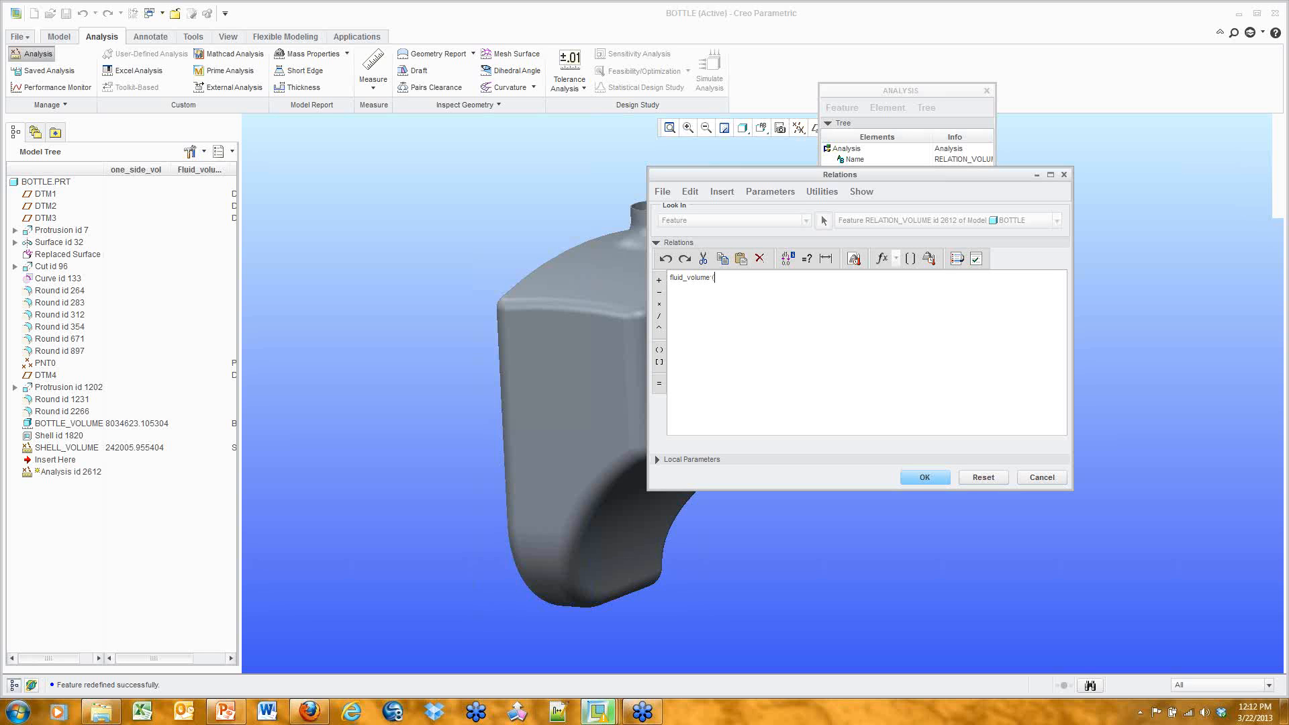
{"action": "type", "text": "one_"}
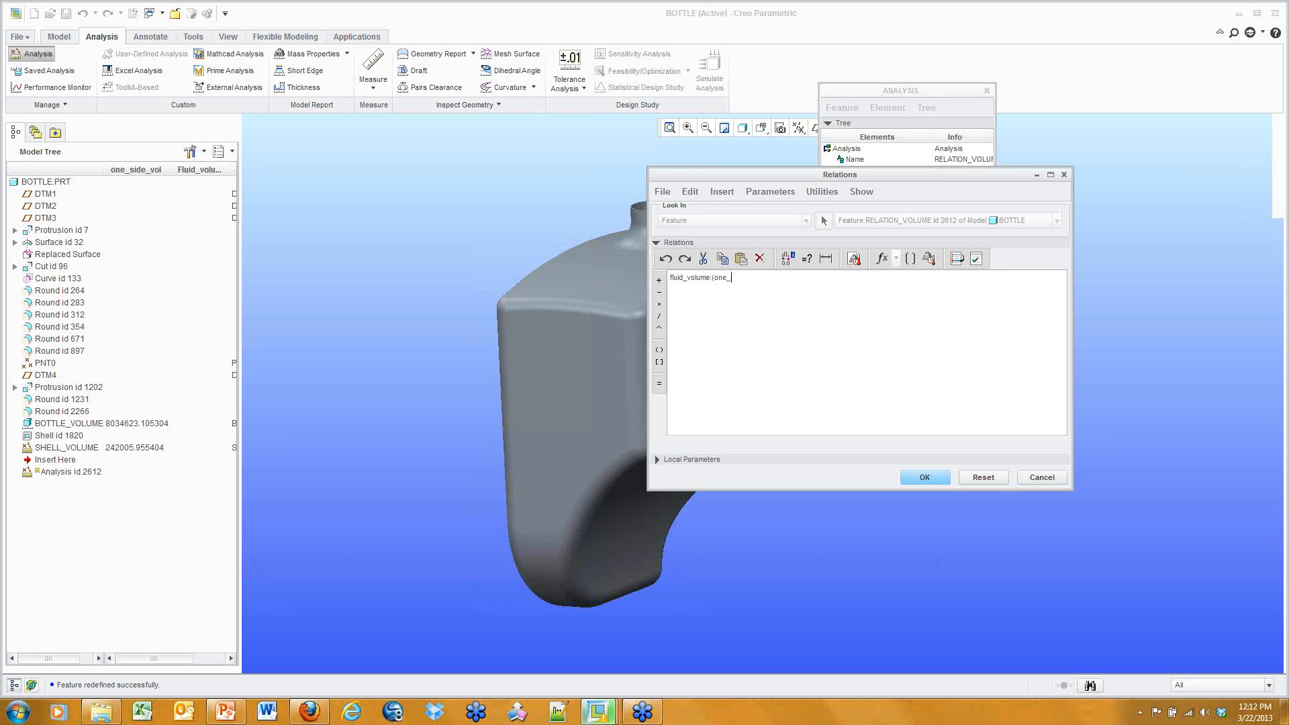
{"action": "type", "text": "side_vo"}
{"action": "type", "text": "l:FI"}
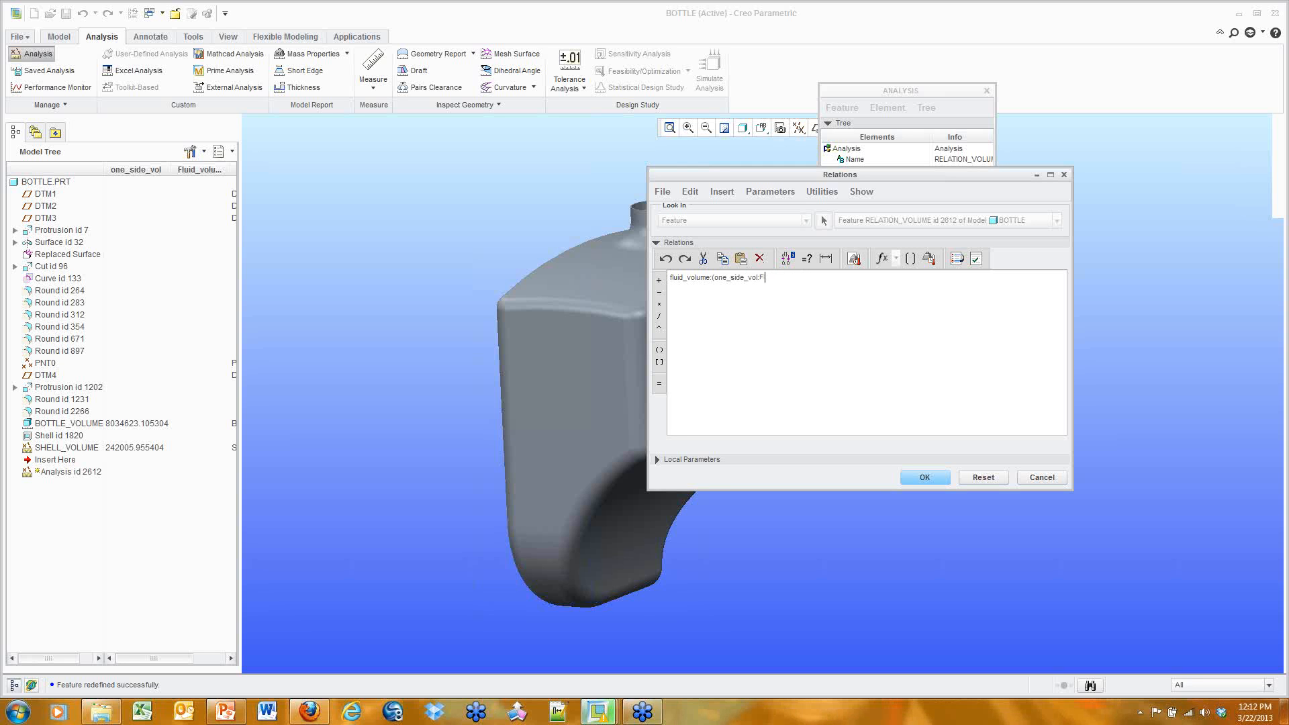
{"action": "type", "text": "D"}
{"action": "type", "text": "_bott"}
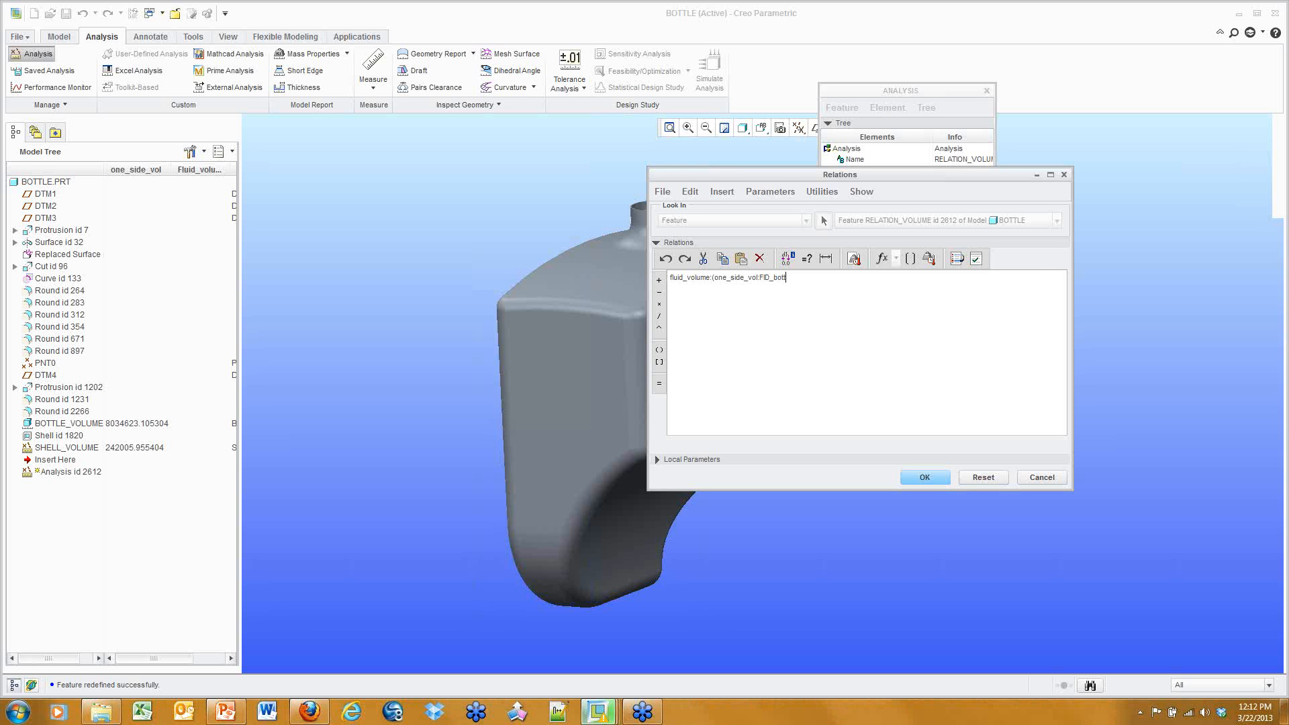
{"action": "type", "text": "le_volurtle"}
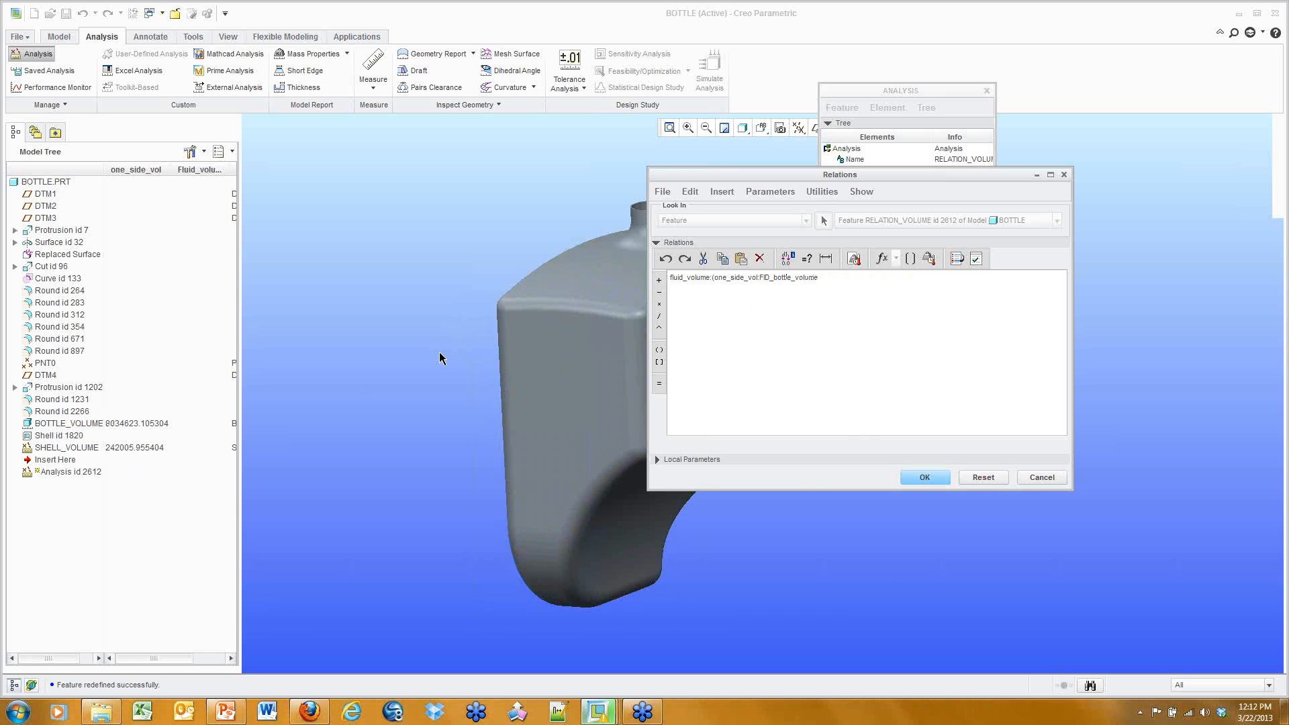
{"action": "type", "text": "-"}
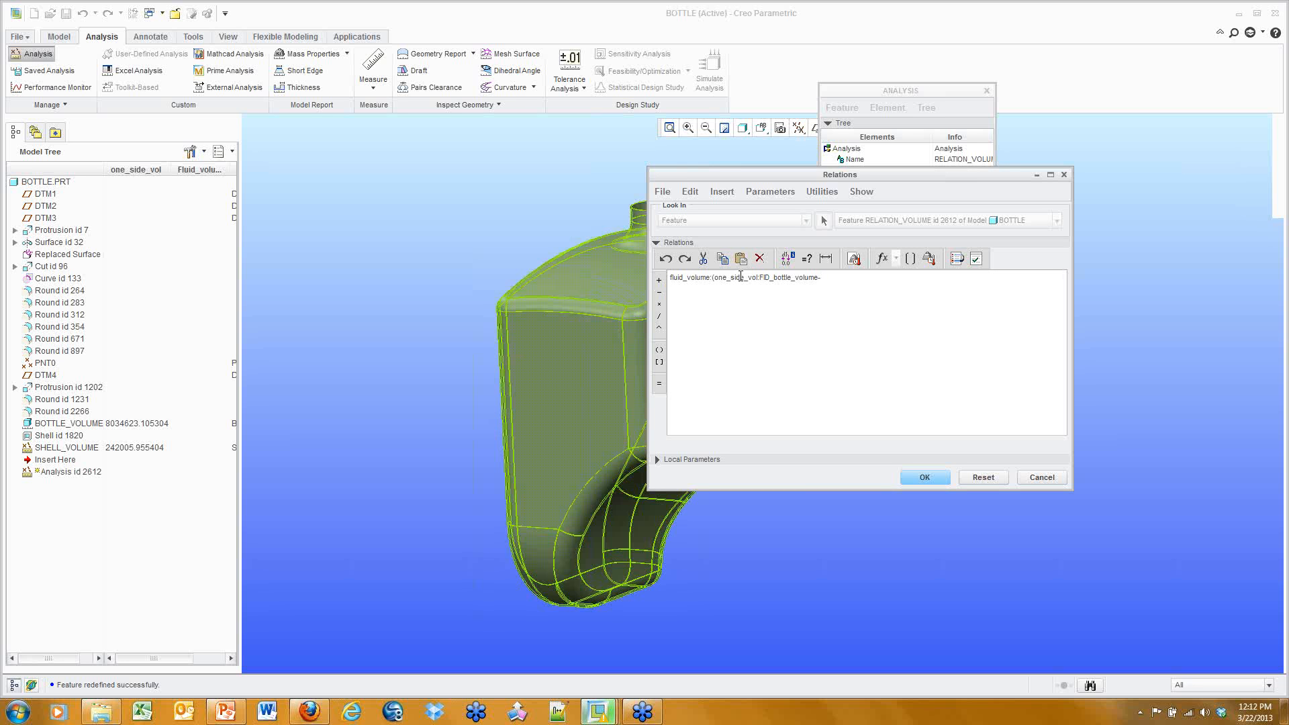
Step: Complete the relation by reusing the copied prefix for one_side_vol:FID_shell_volume, closing the parenthesis and dividing by 1000000
{"action": "left_click_drag", "start_coordinate": [770, 279], "coordinate": [714, 279]}
{"action": "key", "text": "ctrl+c"}
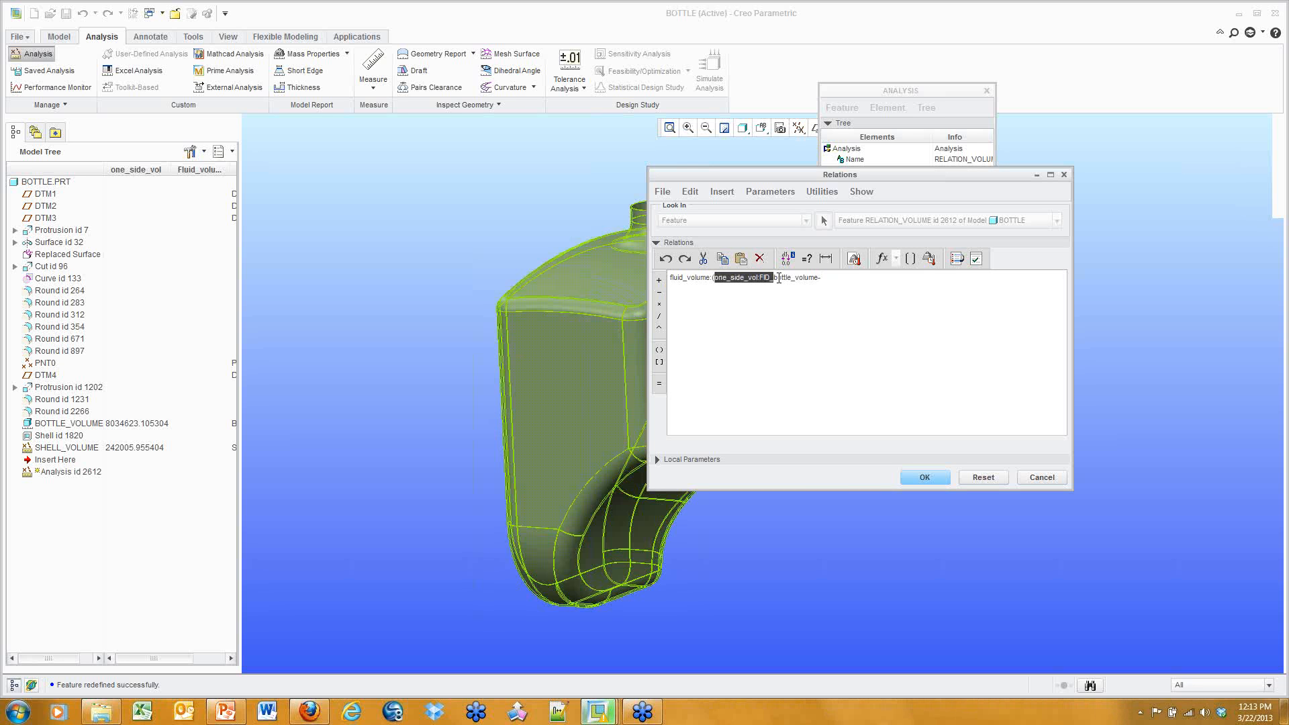
{"action": "left_click", "coordinate": [838, 275]}
{"action": "type", "text": "-"}
{"action": "key", "text": "ctrl+v"}
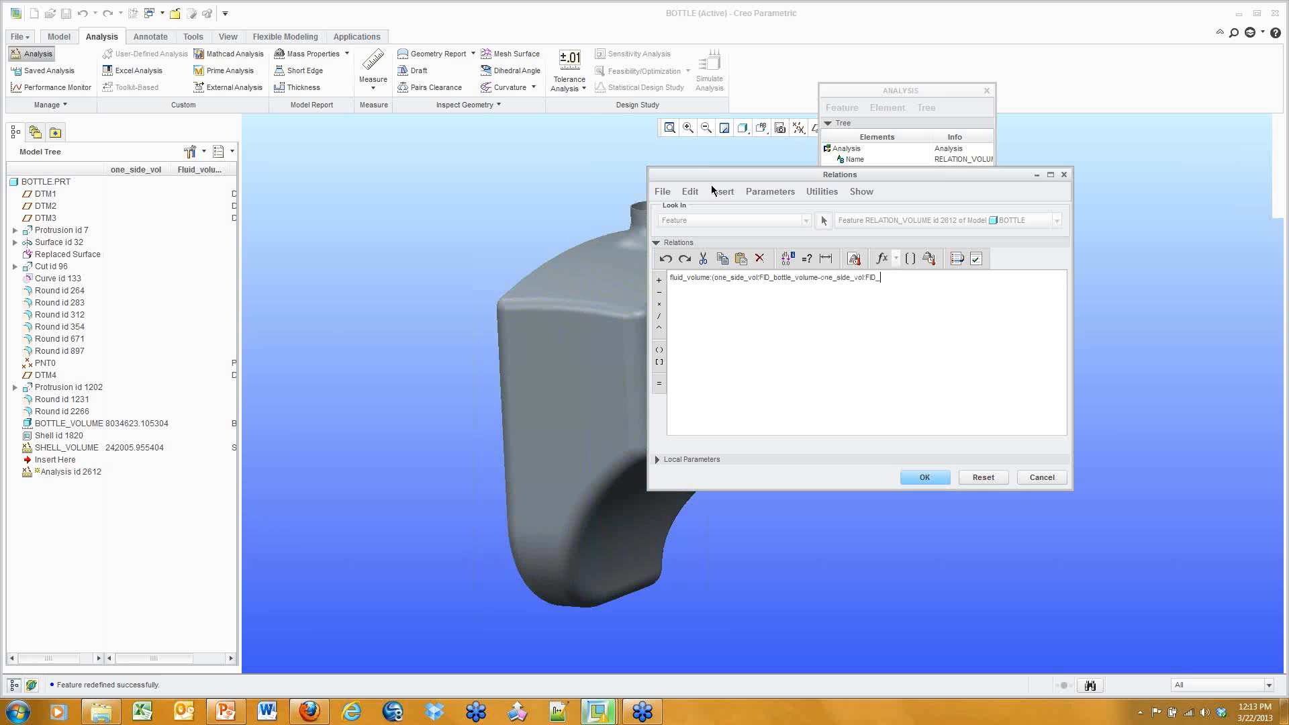
{"action": "type", "text": "shel_"}
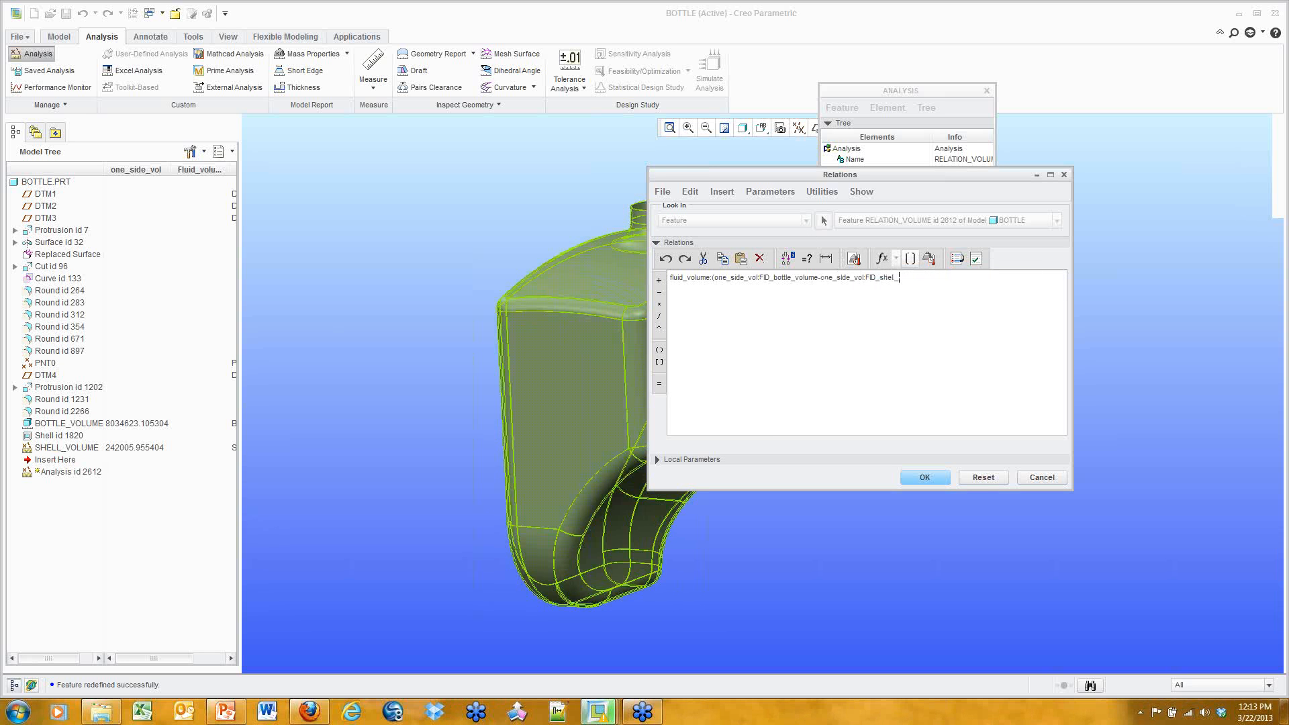
{"action": "key", "text": "BackSpace"}
{"action": "type", "text": "l_volume"}
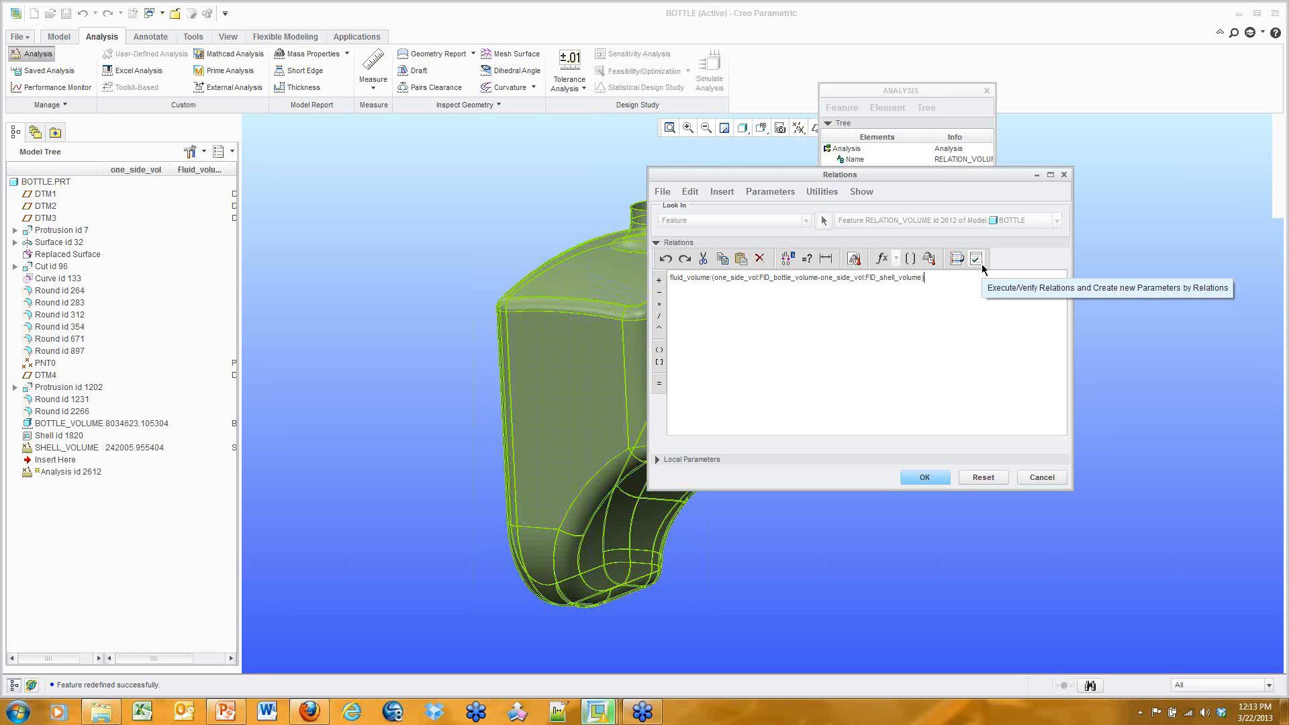
{"action": "type", "text": "/"}
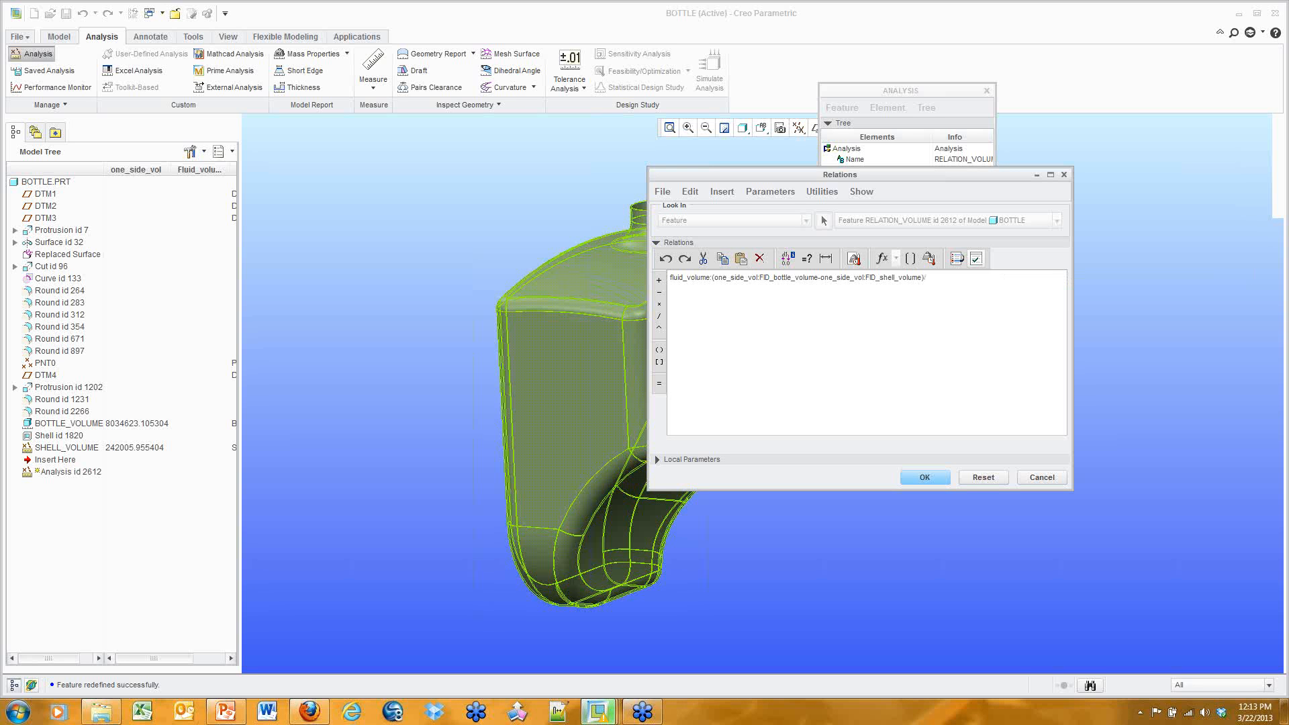
{"action": "type", "text": "1000000"}
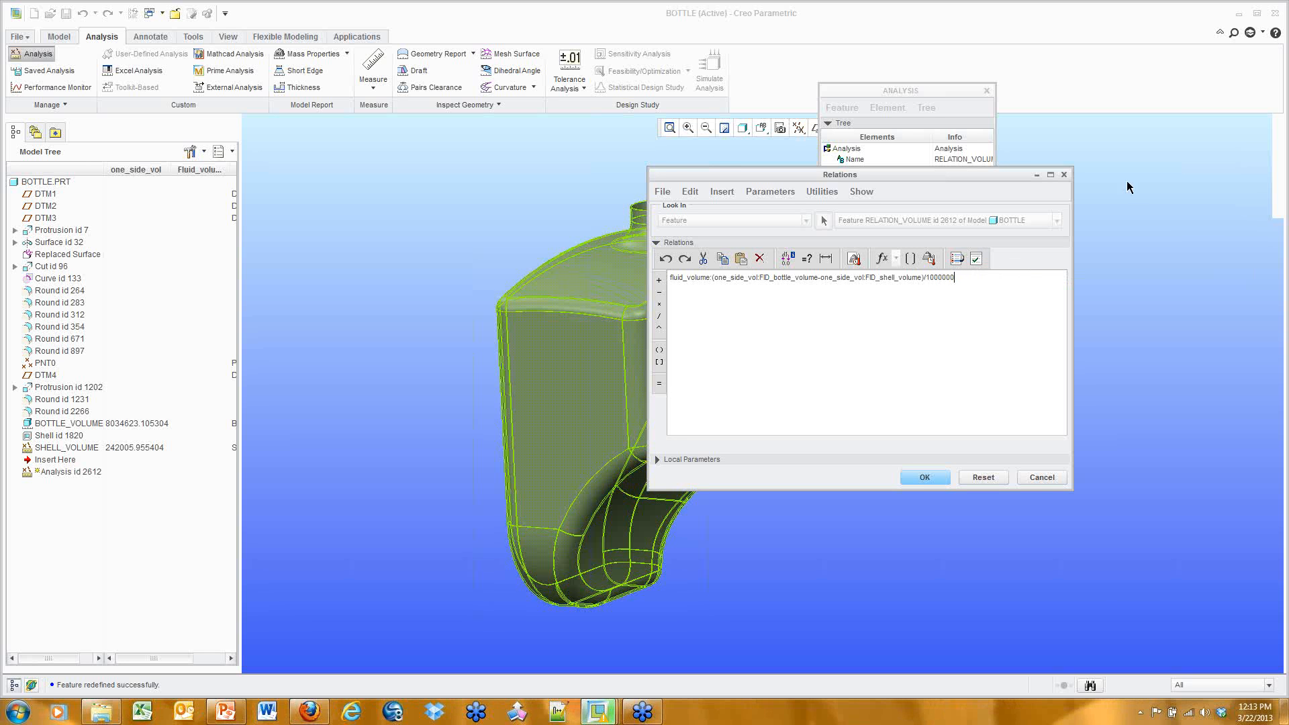
{"action": "left_click", "coordinate": [1279, 31]}
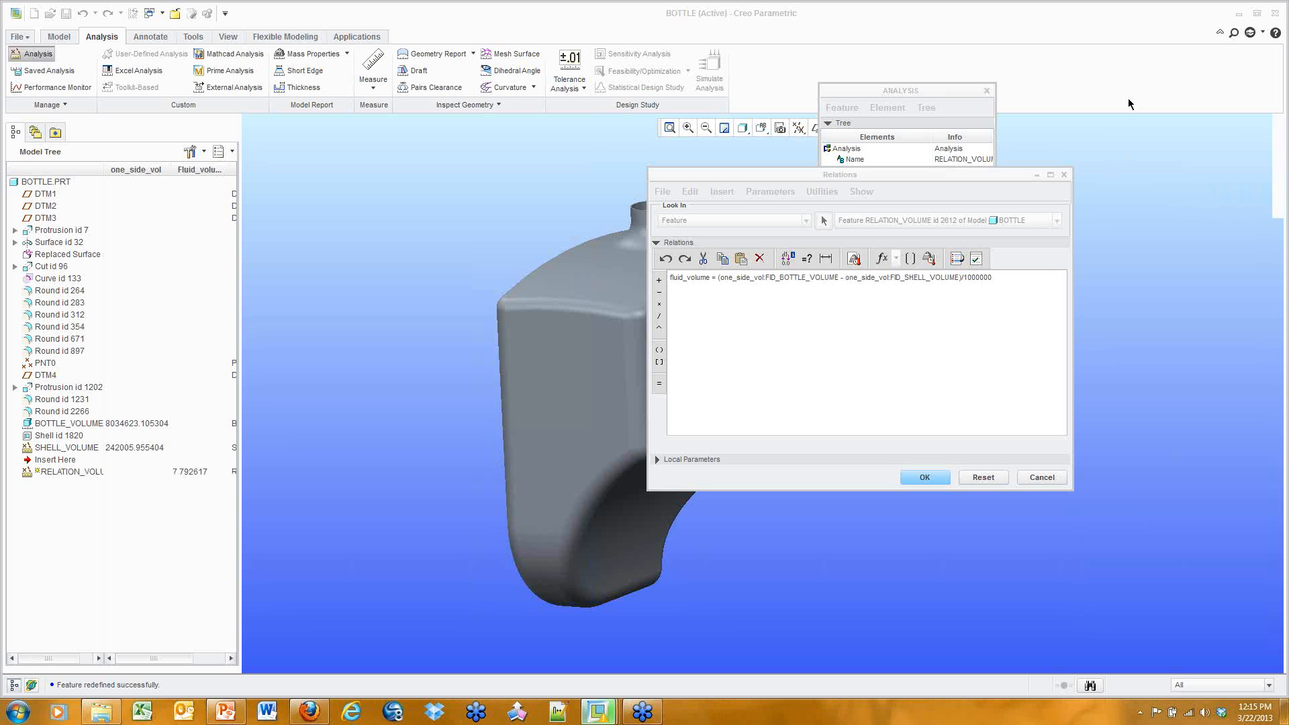
{"action": "left_click", "coordinate": [1008, 176]}
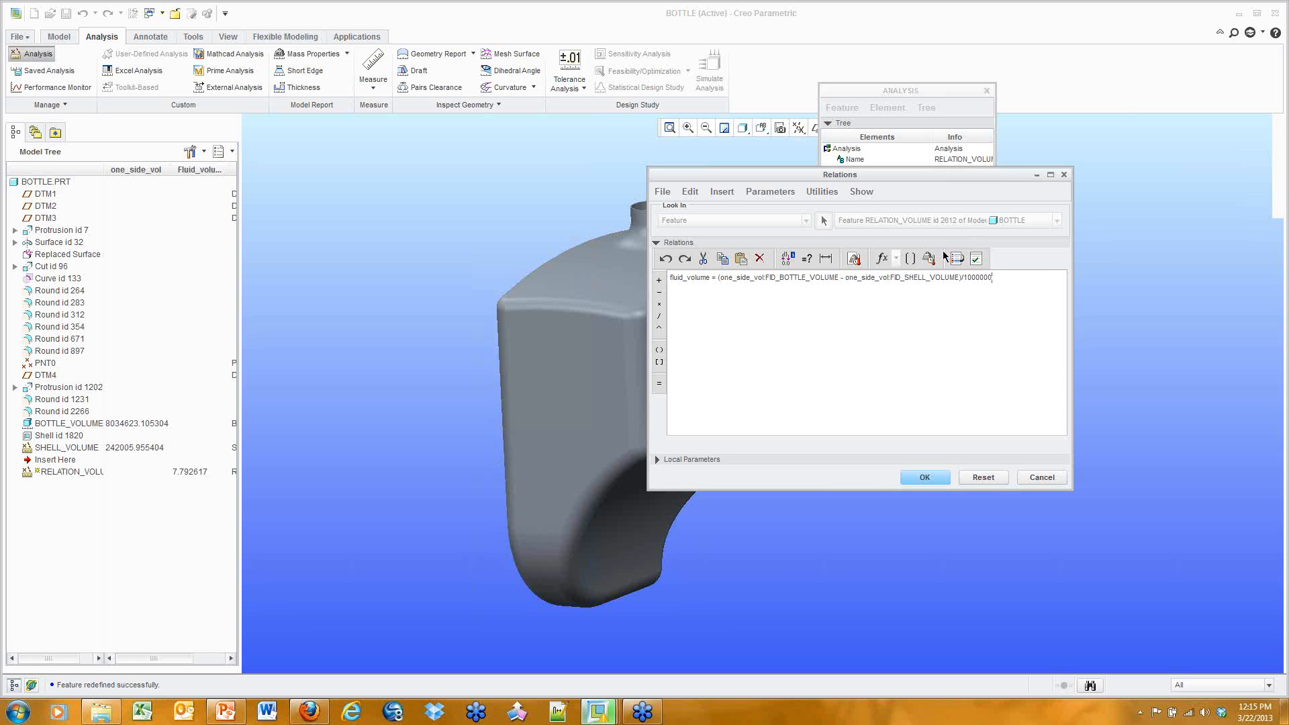
Step: Verify the fluid_volume relation and review the full parameter name in the local parameters list
{"action": "left_click", "coordinate": [977, 259]}
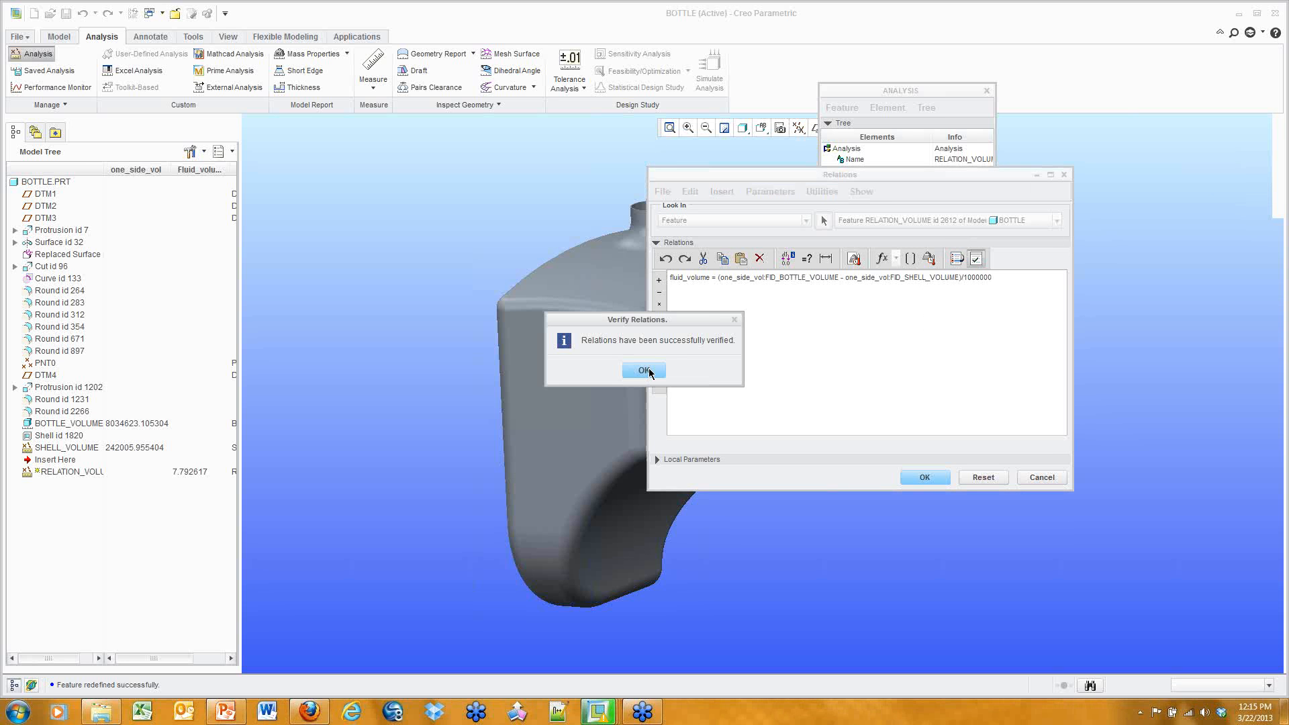
{"action": "left_click", "coordinate": [645, 370]}
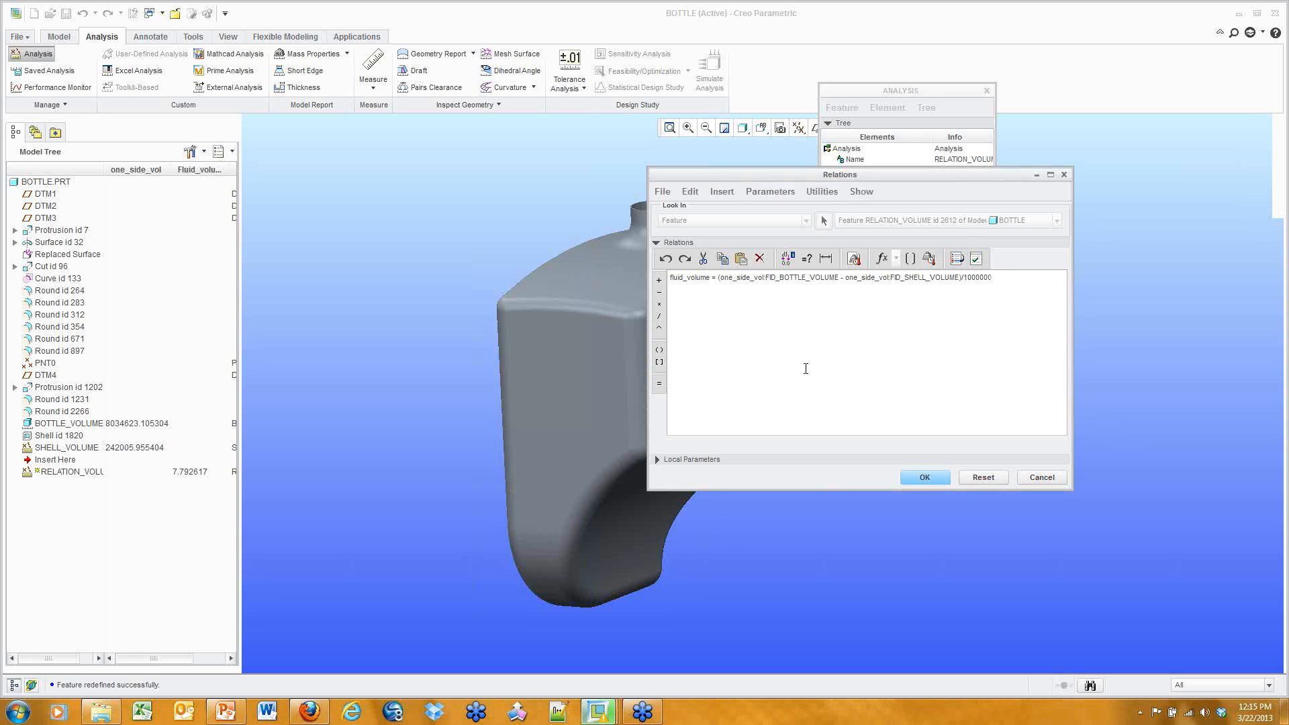
{"action": "left_click", "coordinate": [657, 459]}
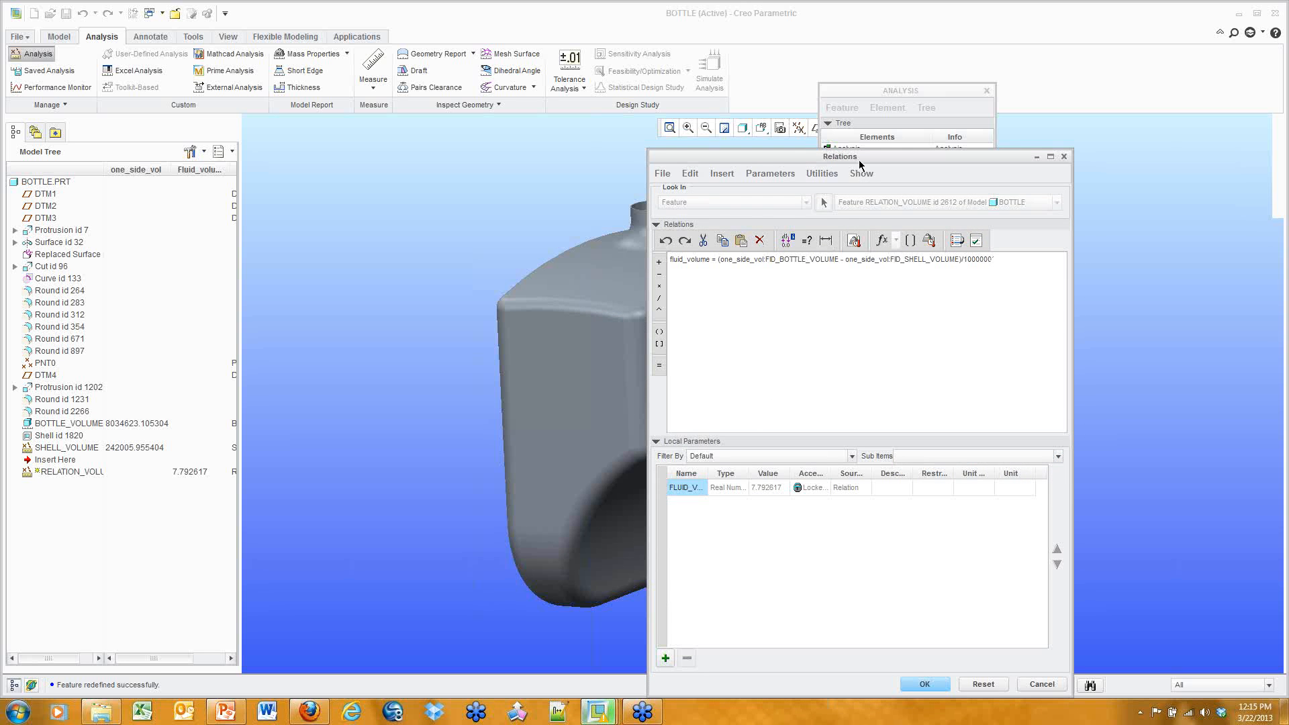
{"action": "left_click_drag", "start_coordinate": [860, 157], "coordinate": [897, 45]}
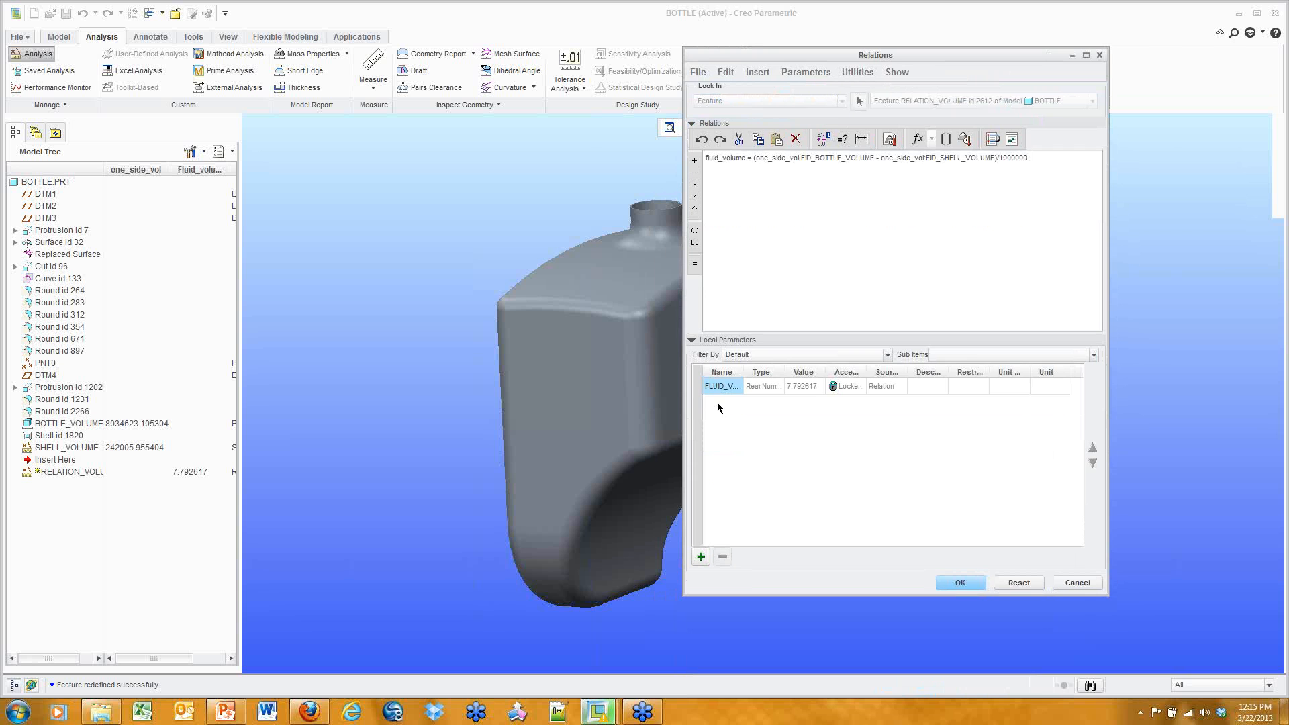
{"action": "left_click_drag", "start_coordinate": [743, 372], "coordinate": [766, 366]}
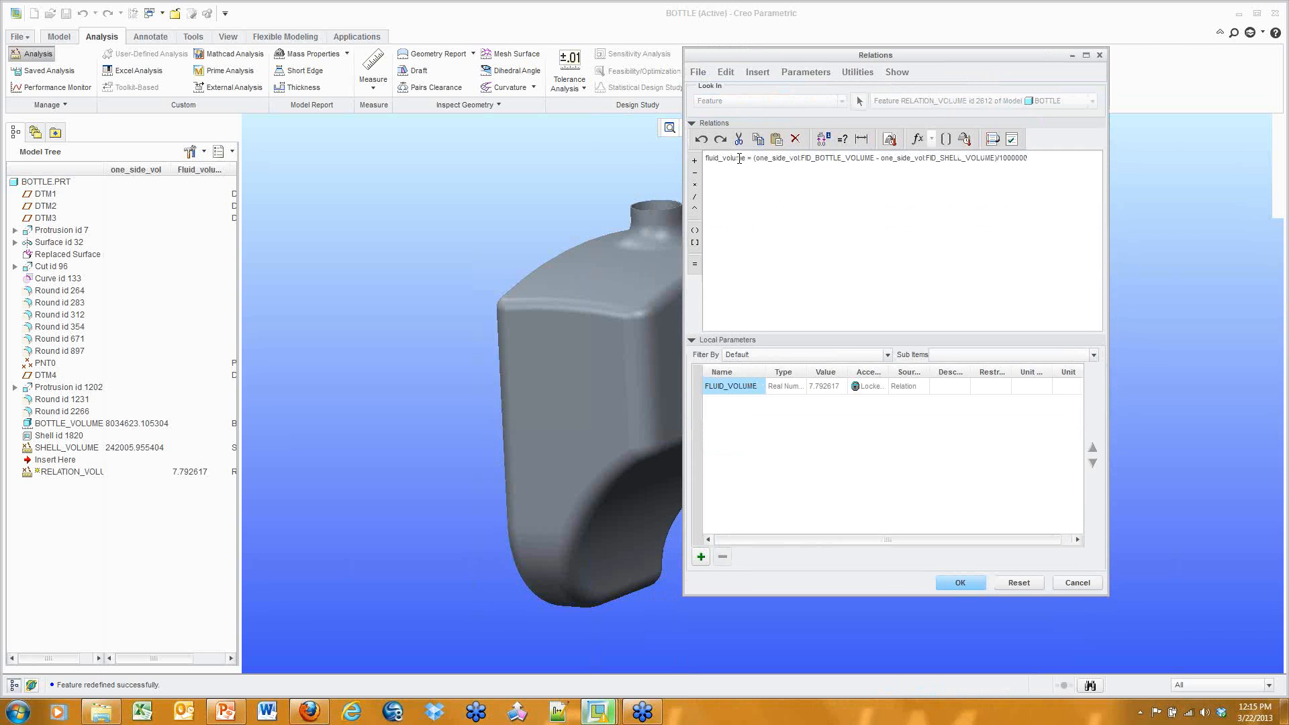
{"action": "left_click_drag", "start_coordinate": [745, 158], "coordinate": [704, 161]}
{"action": "left_click", "coordinate": [745, 214]}
Step: Accept the relation and complete the RELATION_VOLUME analysis feature
{"action": "left_click", "coordinate": [963, 583]}
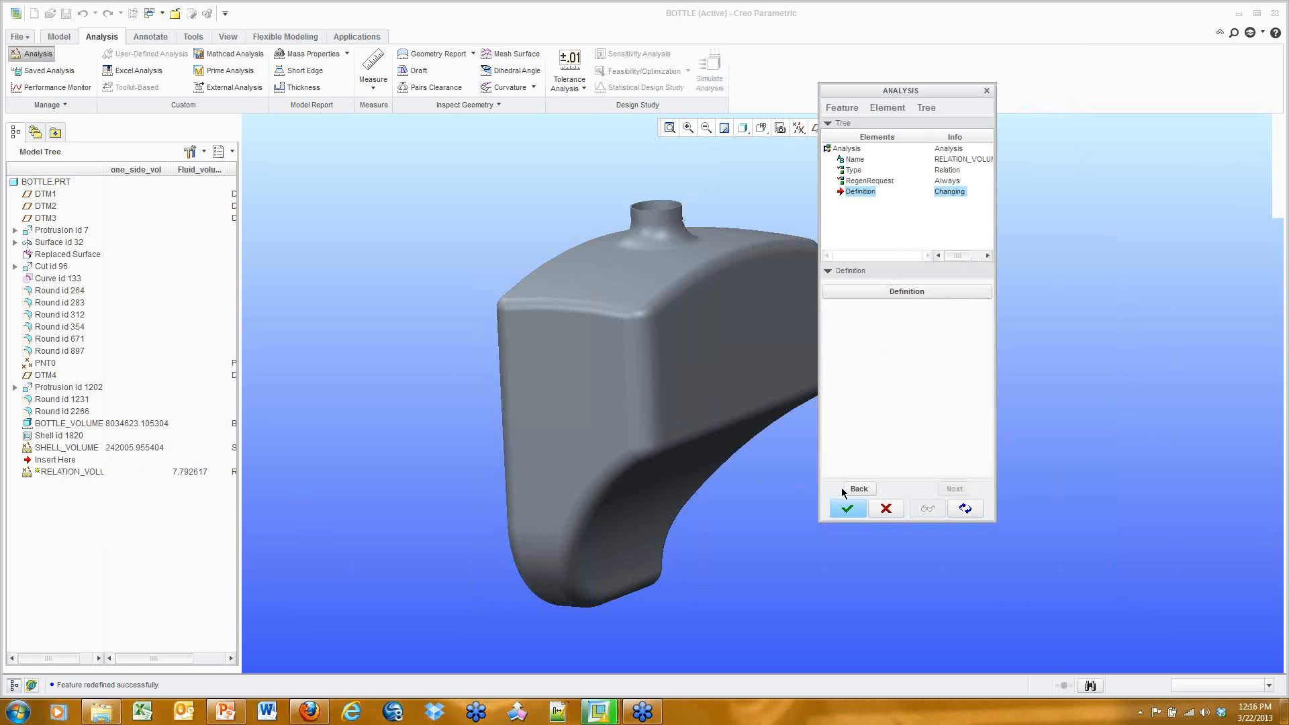
{"action": "left_click", "coordinate": [849, 511]}
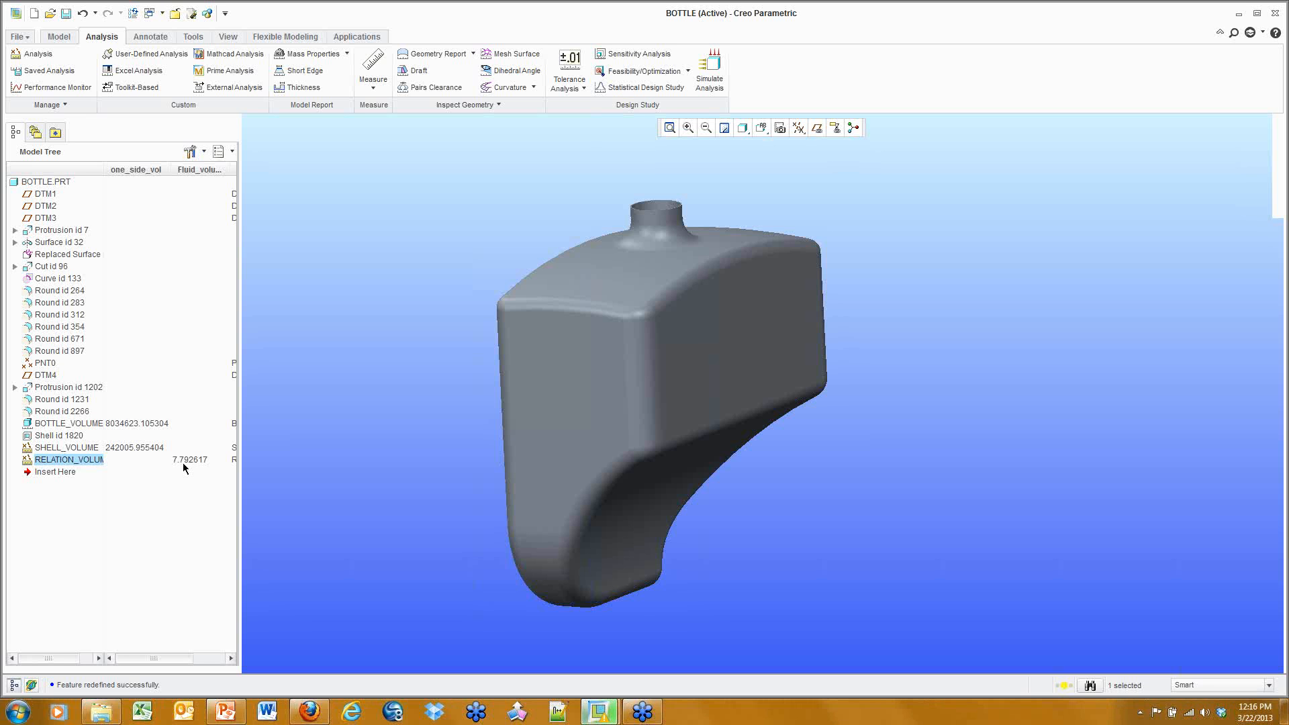
{"action": "left_click", "coordinate": [304, 425]}
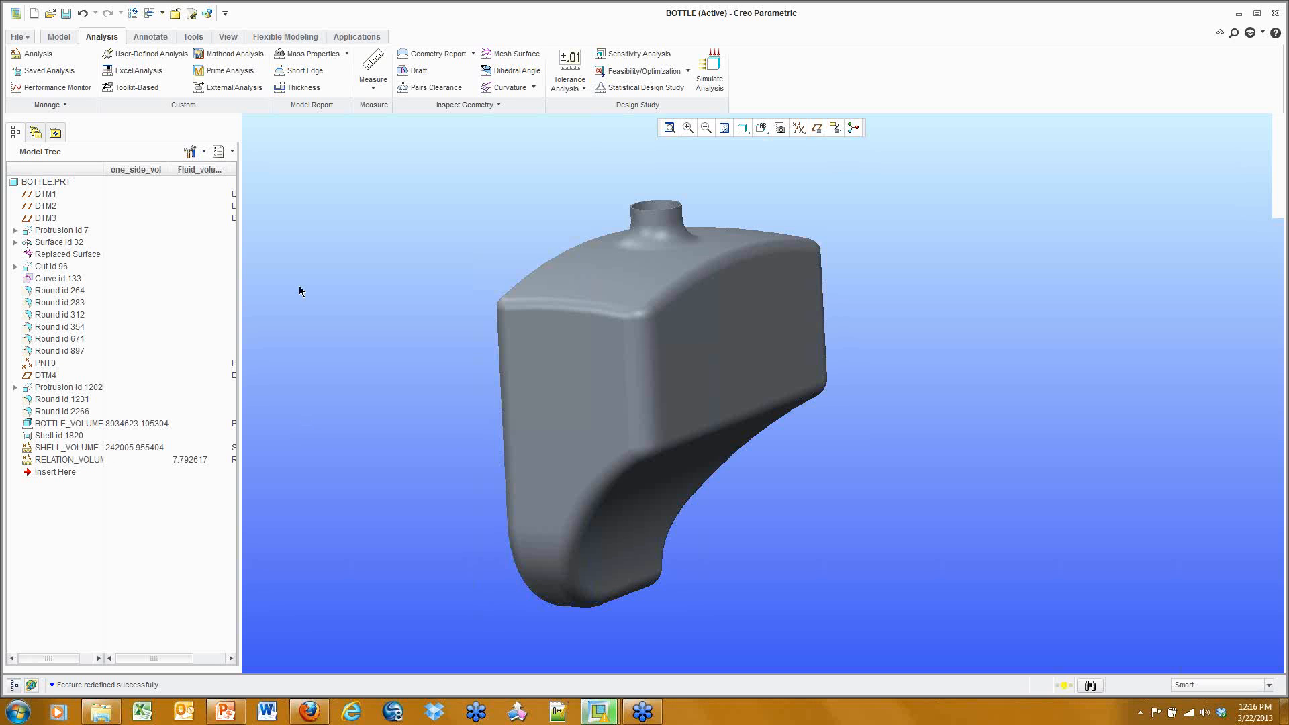
Step: Start a sensitivity analysis and choose dimension d2 of Protrusion id 7 as the variable
{"action": "left_click", "coordinate": [633, 61]}
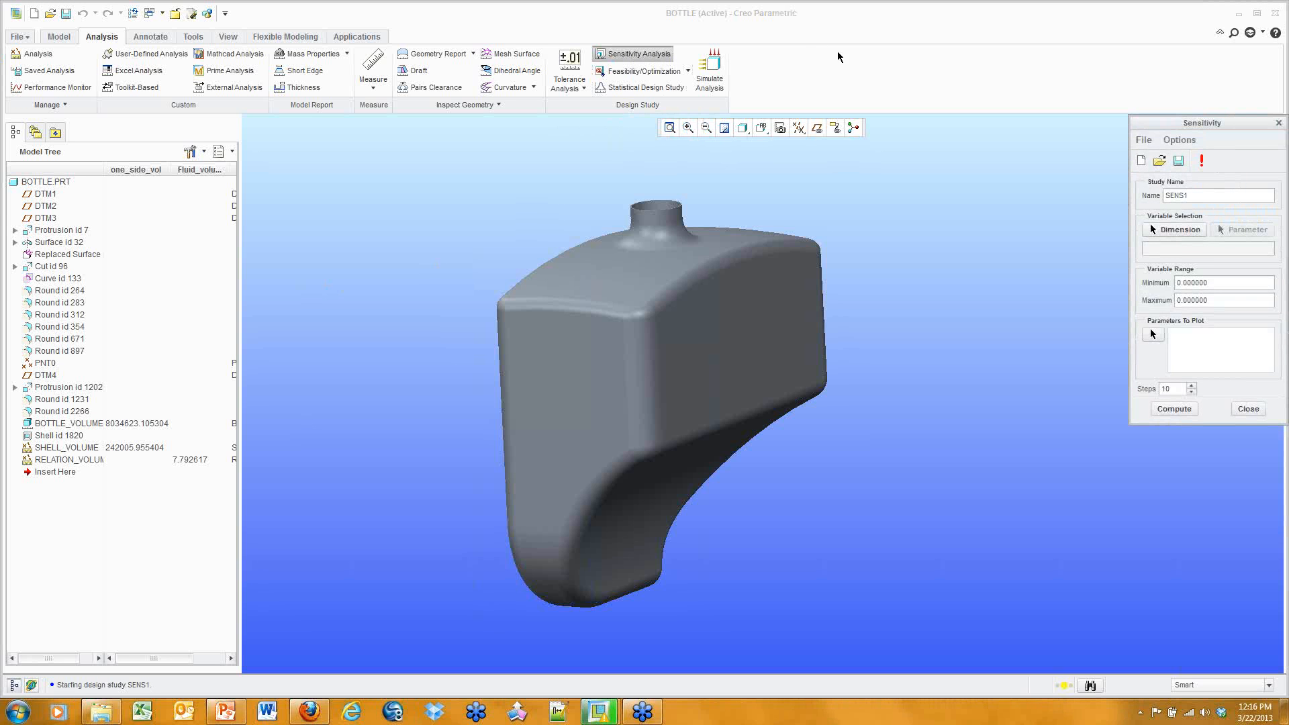
{"action": "left_click_drag", "start_coordinate": [1199, 128], "coordinate": [1102, 125]}
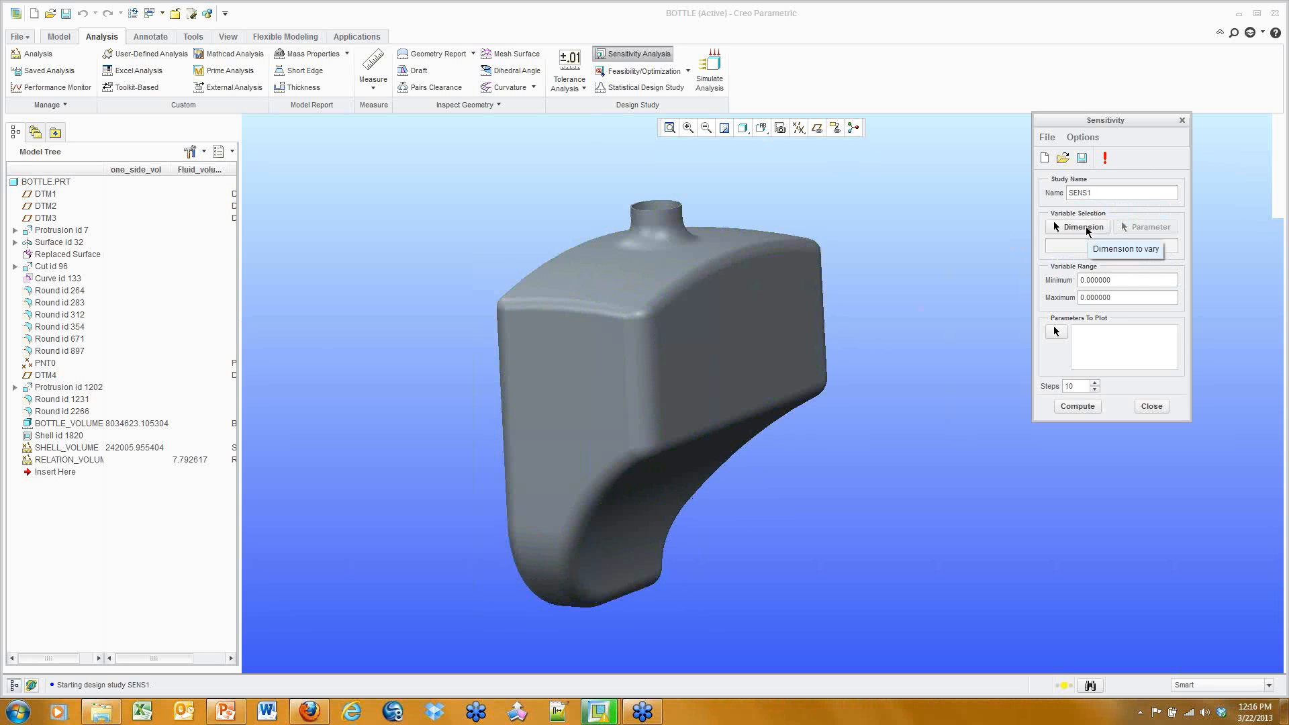
{"action": "left_click", "coordinate": [1085, 229]}
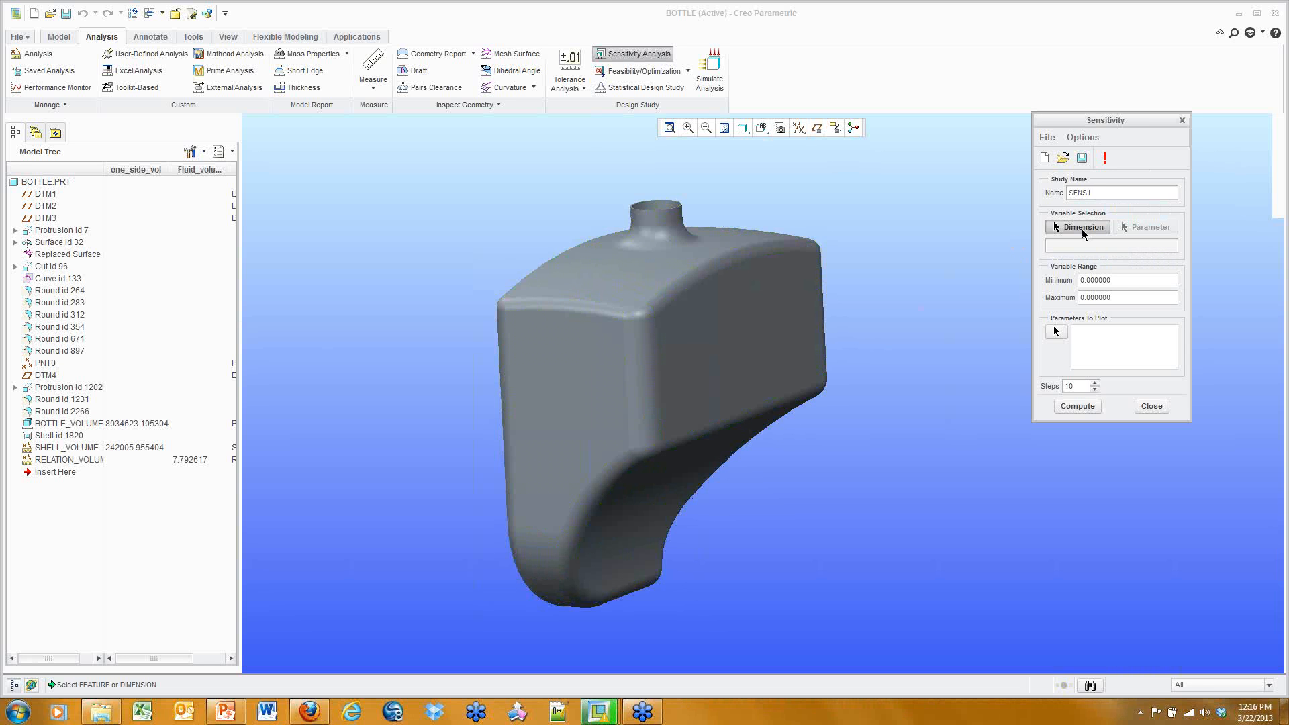
{"action": "left_click", "coordinate": [74, 232]}
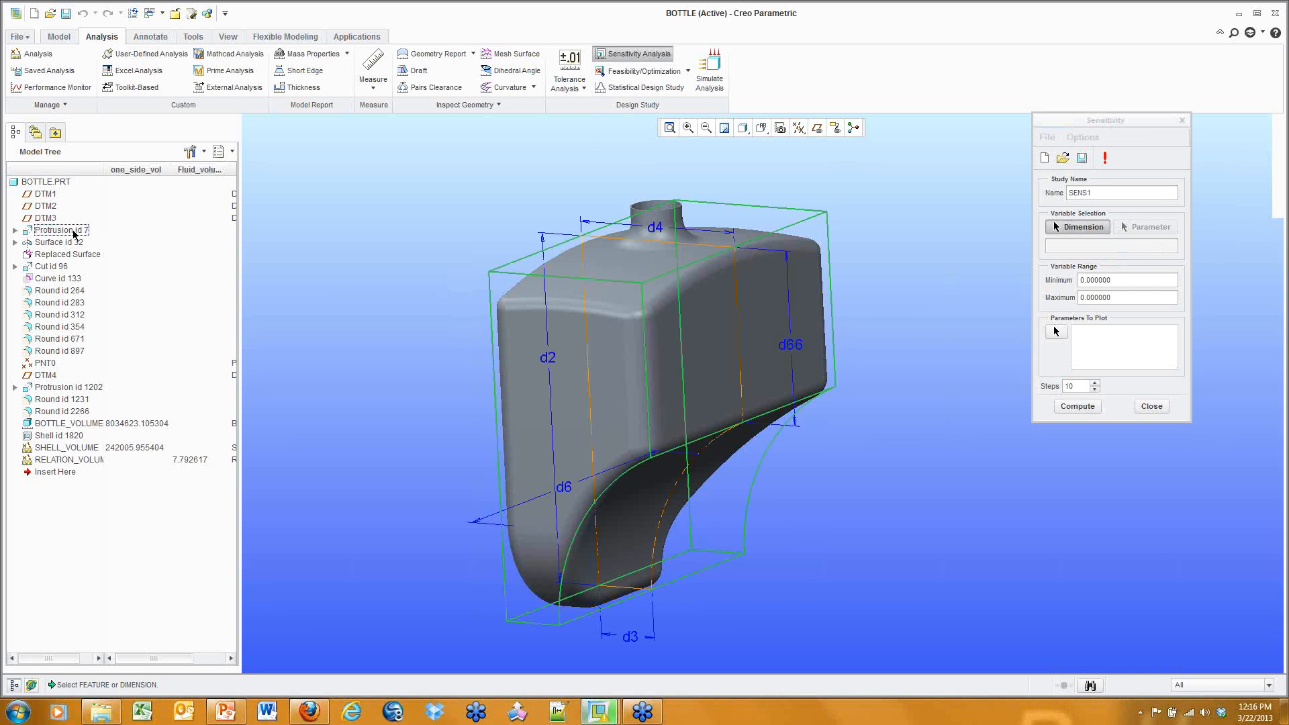
{"action": "left_click", "coordinate": [15, 231]}
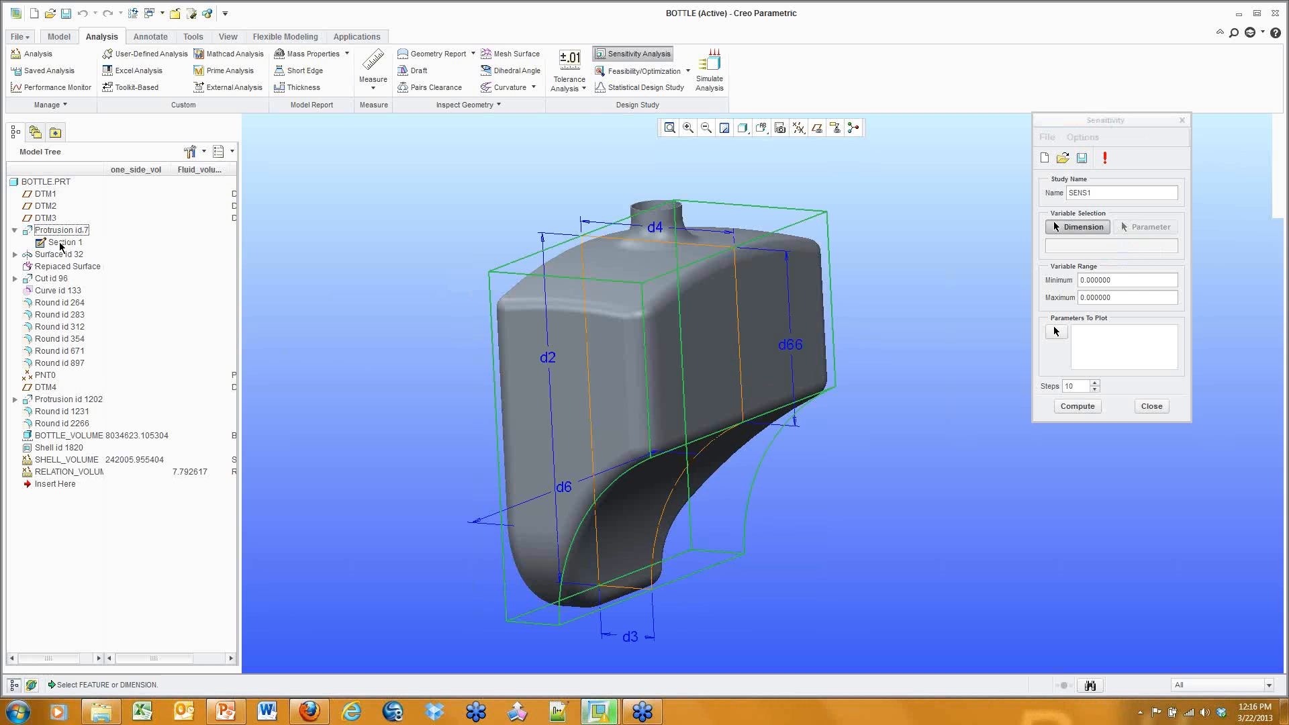
{"action": "left_click", "coordinate": [74, 243]}
{"action": "left_click", "coordinate": [549, 359]}
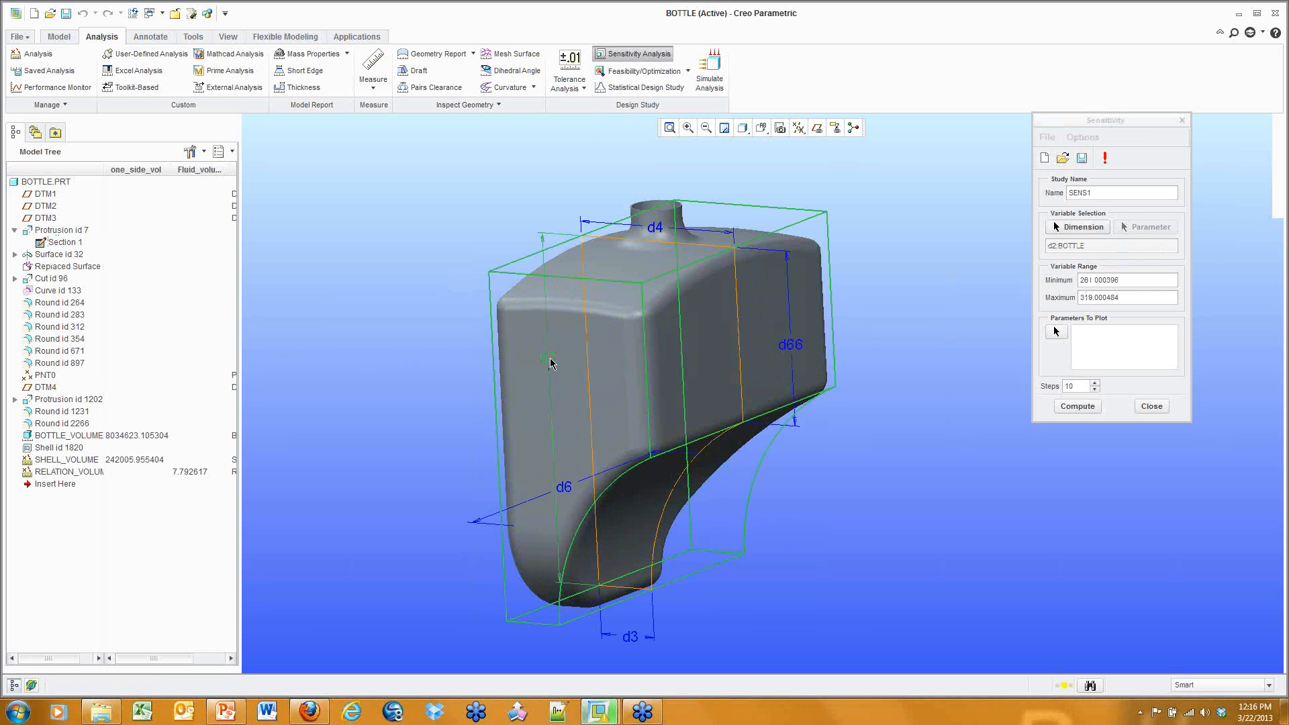
Step: Set the variable range of d2 to a minimum of 200 and a maximum of 300
{"action": "left_click_drag", "start_coordinate": [1133, 282], "coordinate": [1068, 280]}
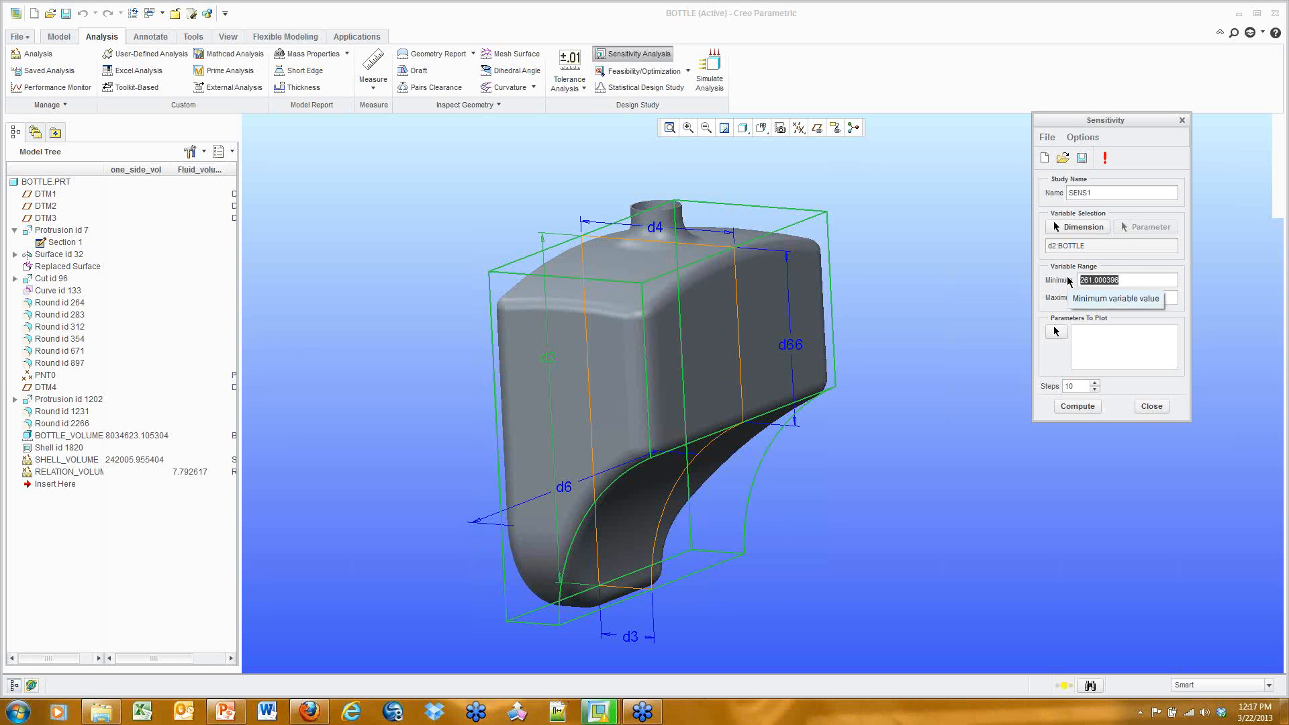
{"action": "type", "text": "200"}
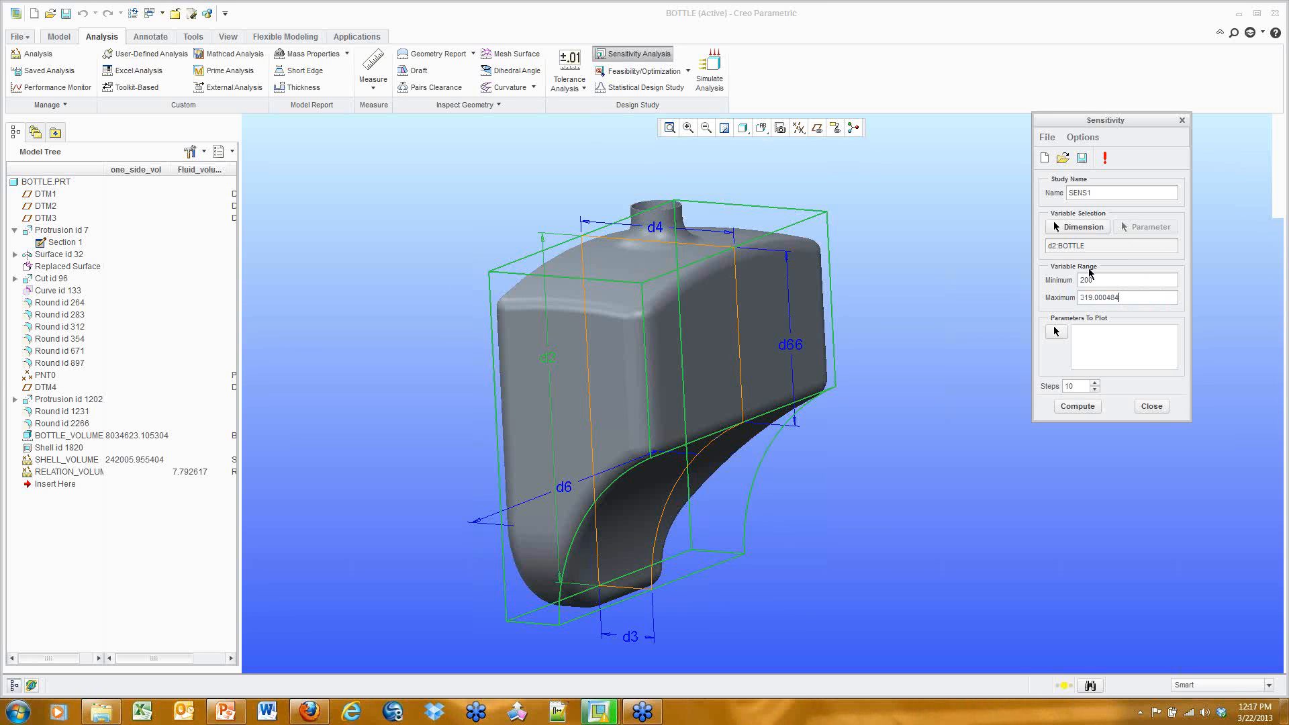
{"action": "left_click_drag", "start_coordinate": [1140, 294], "coordinate": [1001, 293]}
{"action": "type", "text": "300"}
Step: Choose FLUID_VOLUME:RELATION_VOLUME as the parameter to plot in the sensitivity study
{"action": "left_click", "coordinate": [1059, 334]}
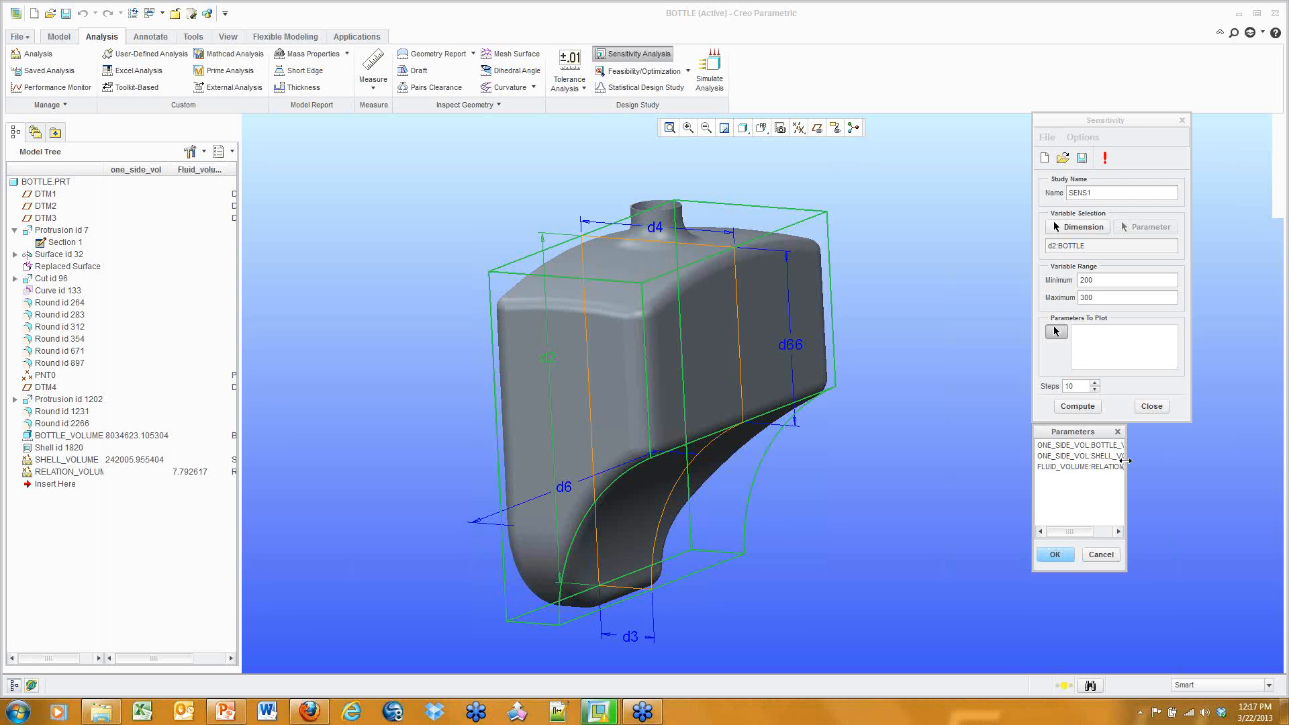
{"action": "left_click_drag", "start_coordinate": [1127, 462], "coordinate": [1185, 459]}
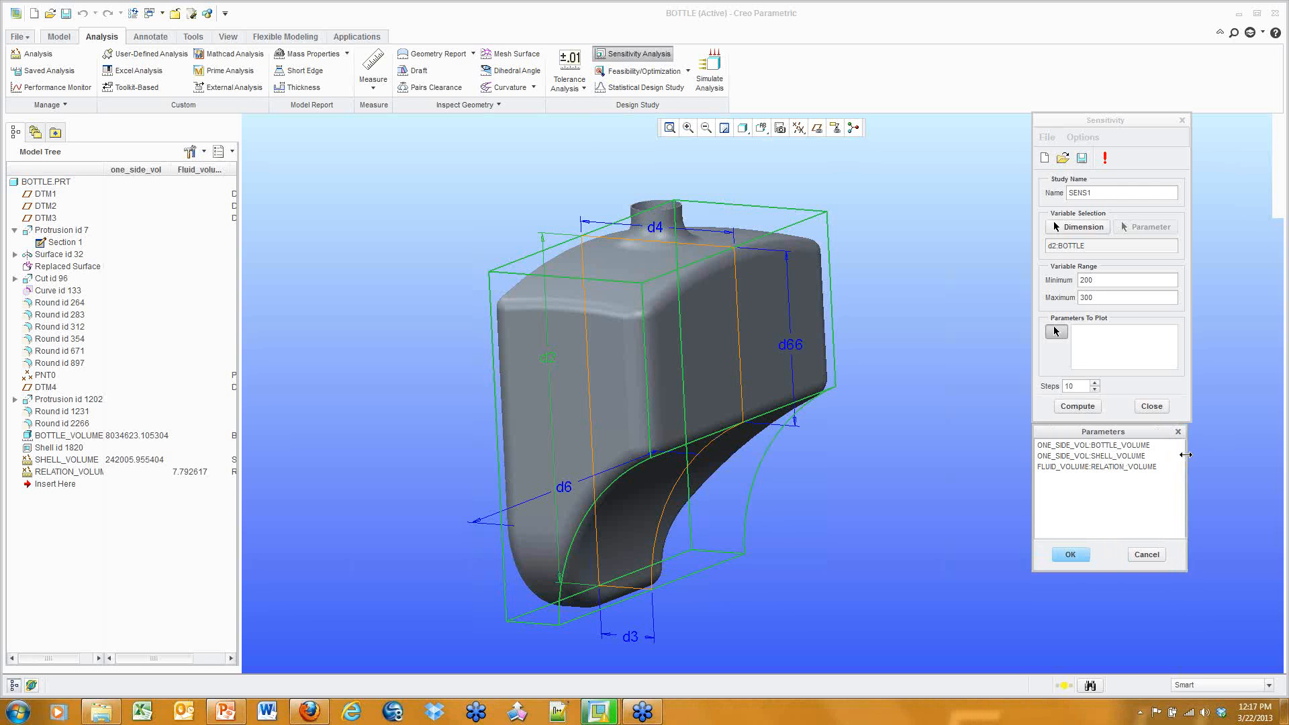
{"action": "left_click", "coordinate": [1104, 468]}
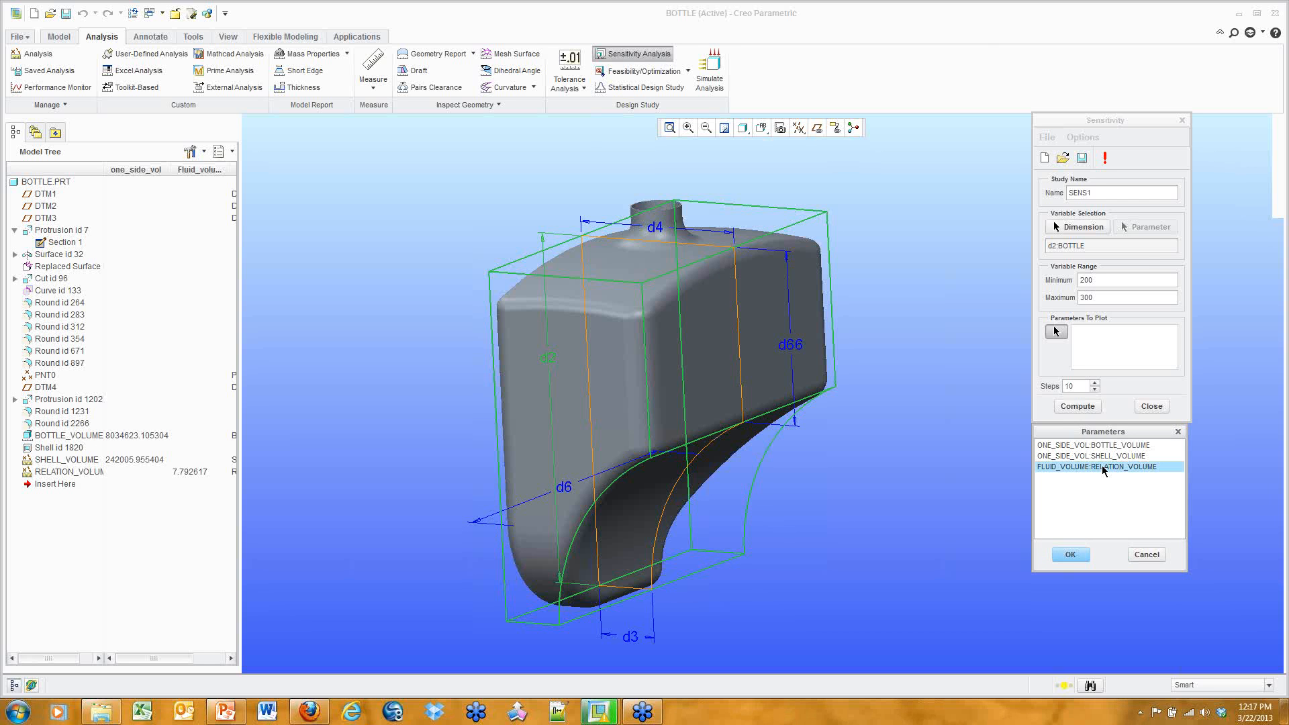
{"action": "left_click", "coordinate": [1071, 556]}
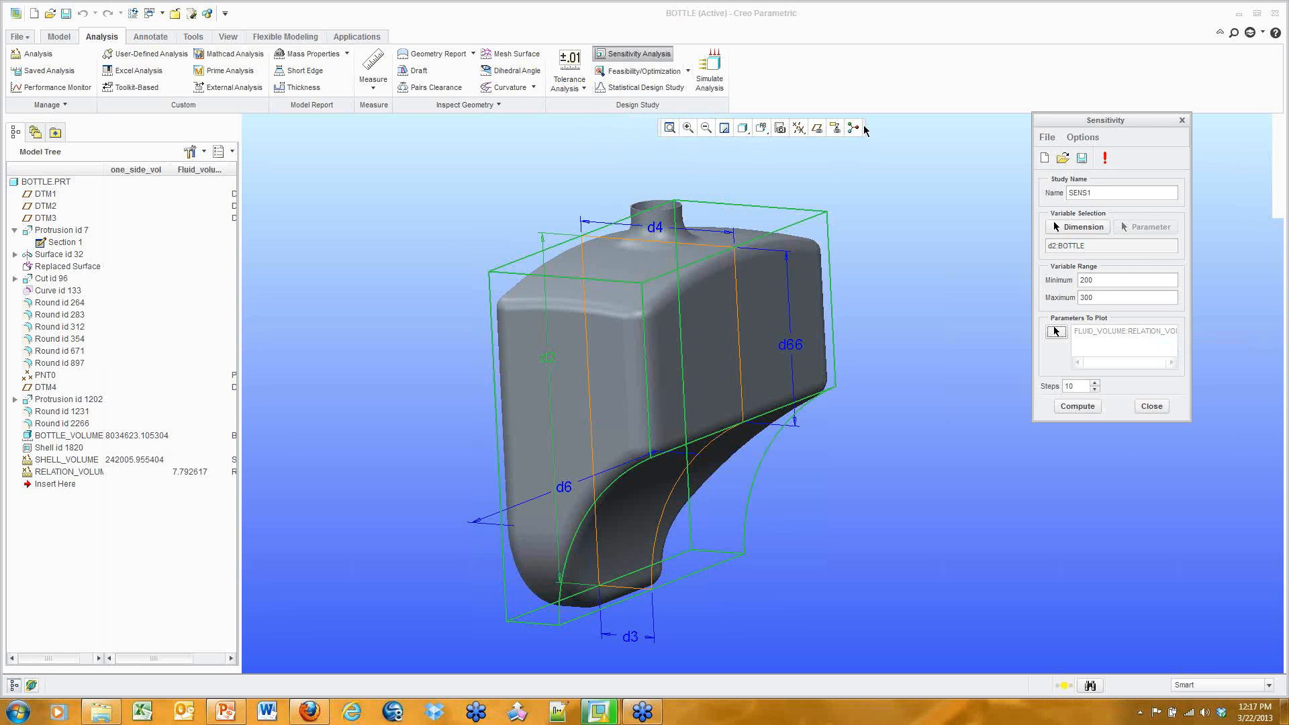
Step: Enable Animate model in the study's preferences and compute the sensitivity study
{"action": "left_click", "coordinate": [1089, 140]}
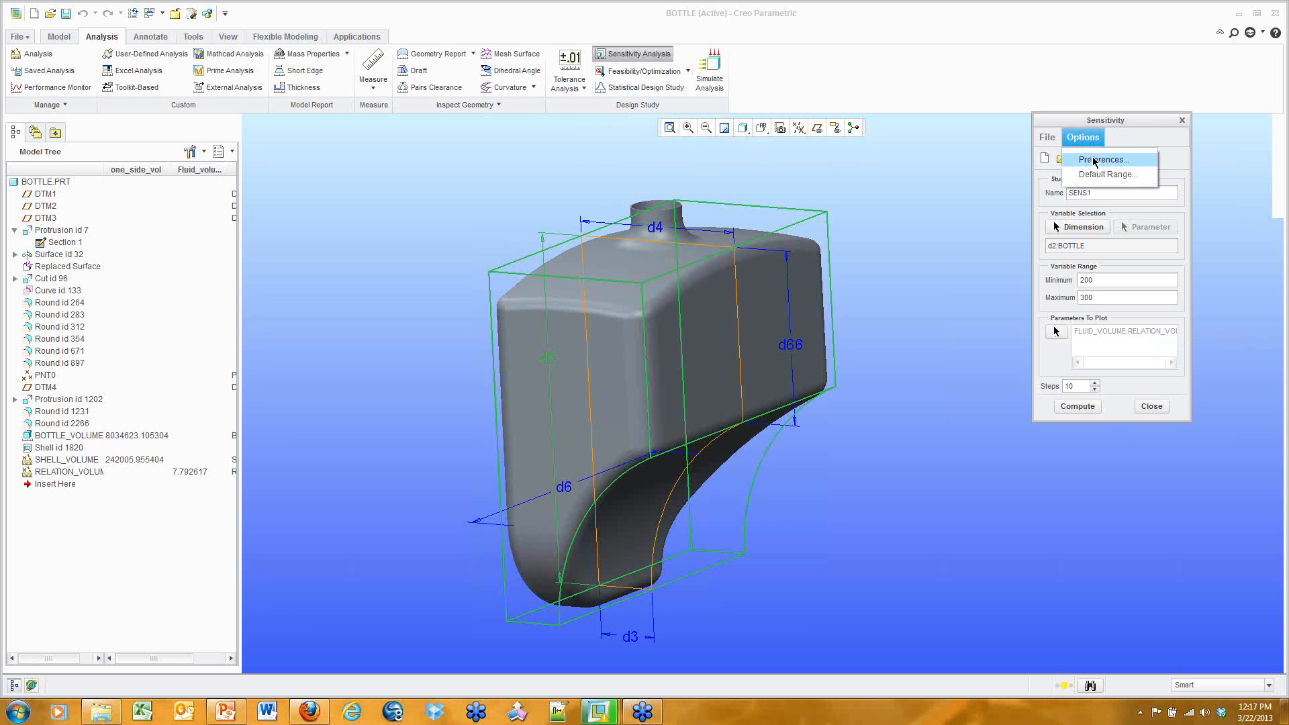
{"action": "left_click", "coordinate": [1091, 158]}
{"action": "left_click", "coordinate": [1045, 447]}
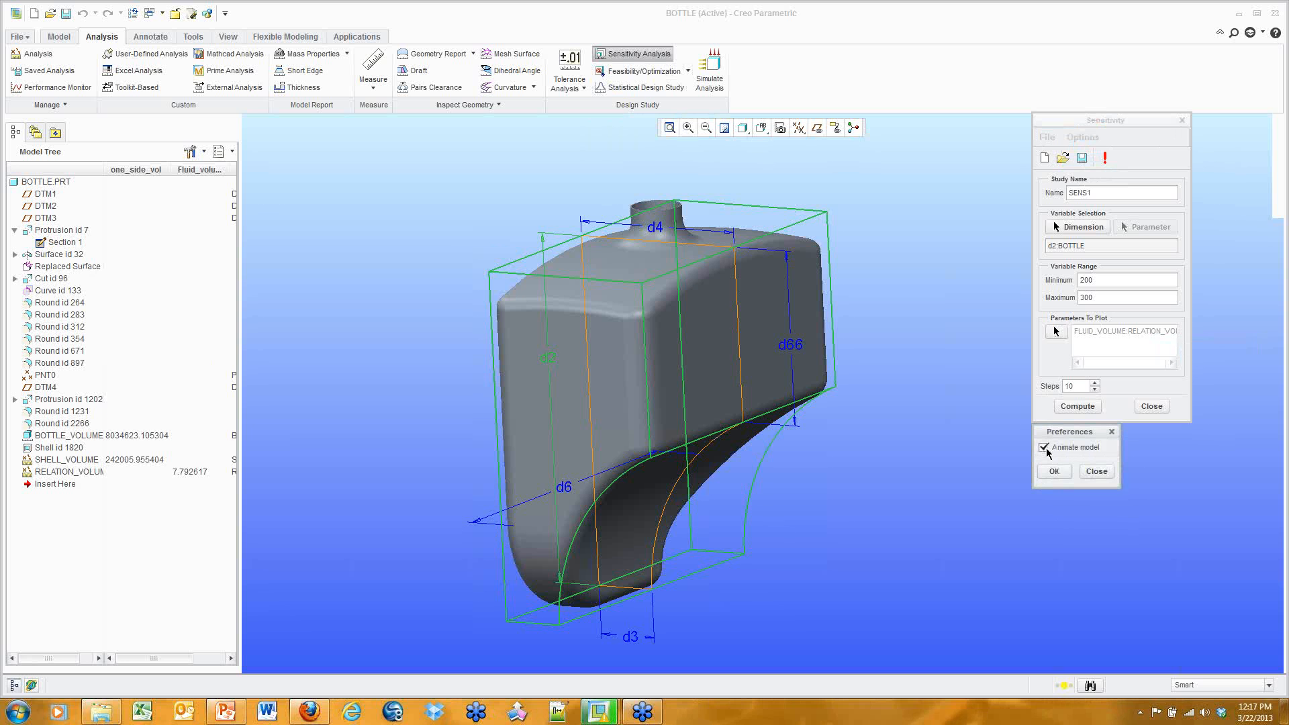
{"action": "left_click", "coordinate": [1054, 472]}
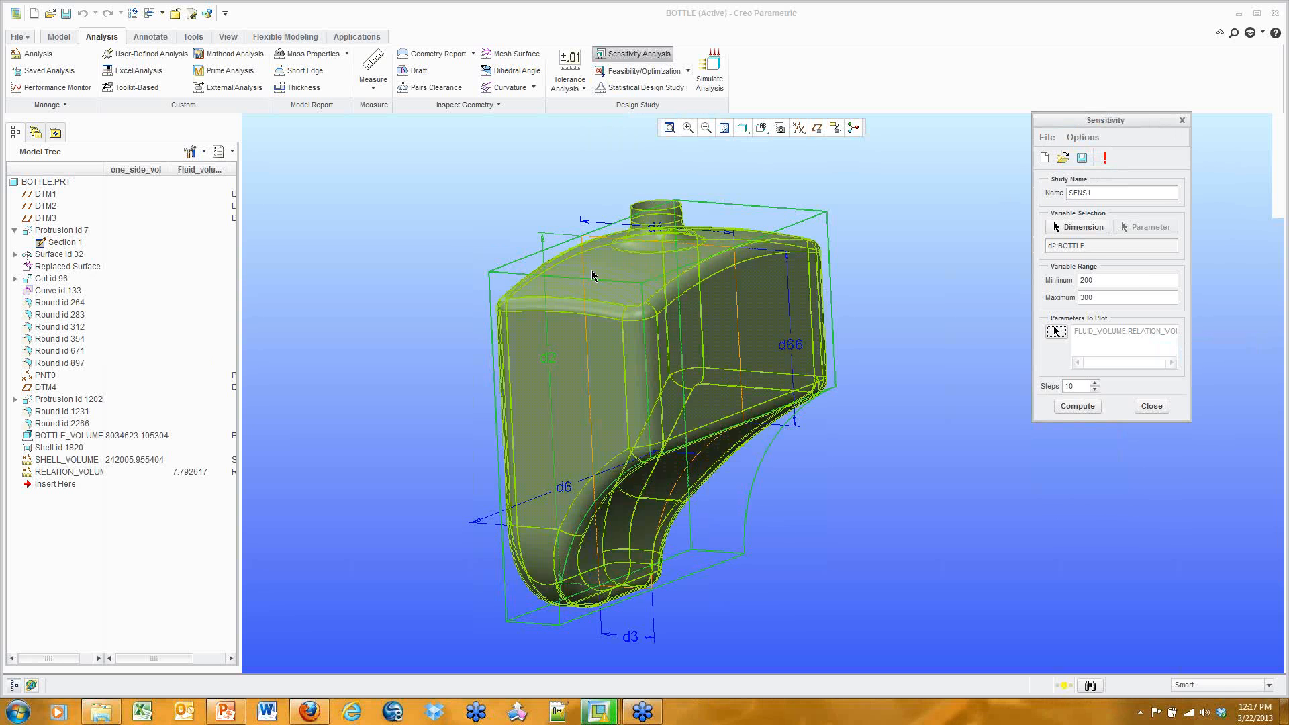
{"action": "middle_click_drag", "start_coordinate": [722, 331], "coordinate": [614, 314], "text": "shift"}
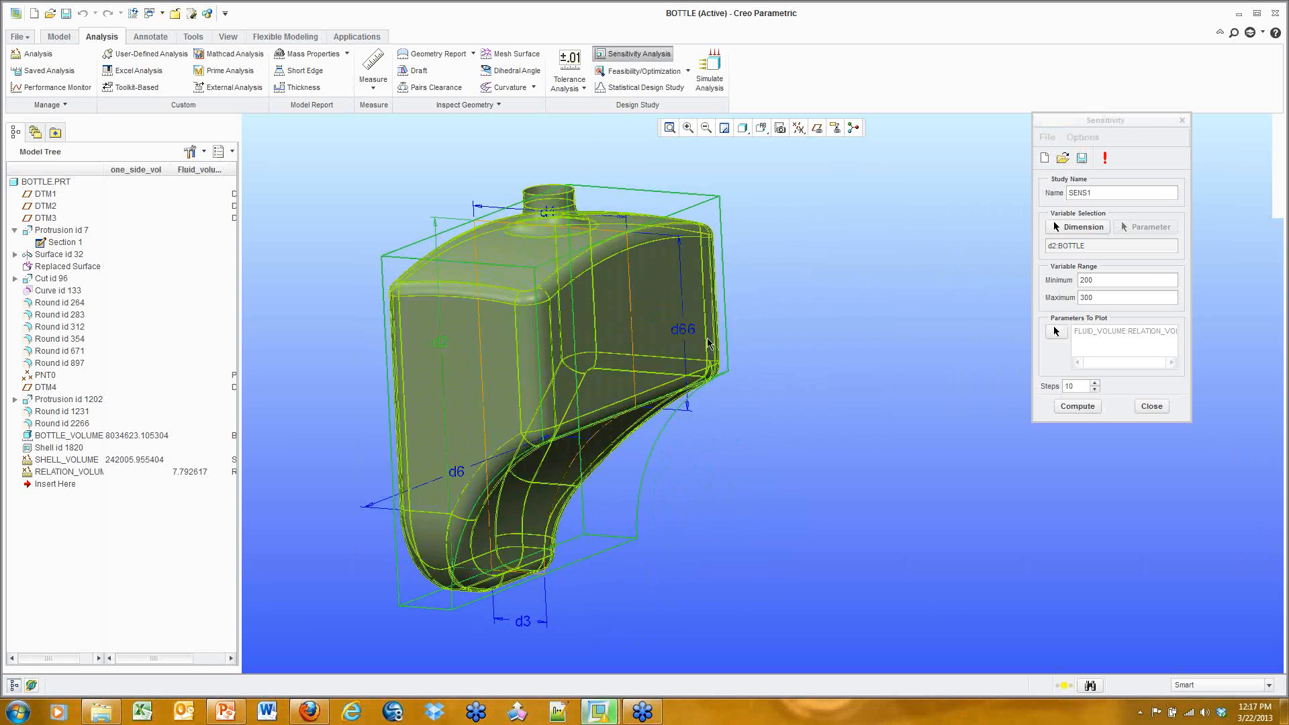
{"action": "left_click", "coordinate": [1078, 407]}
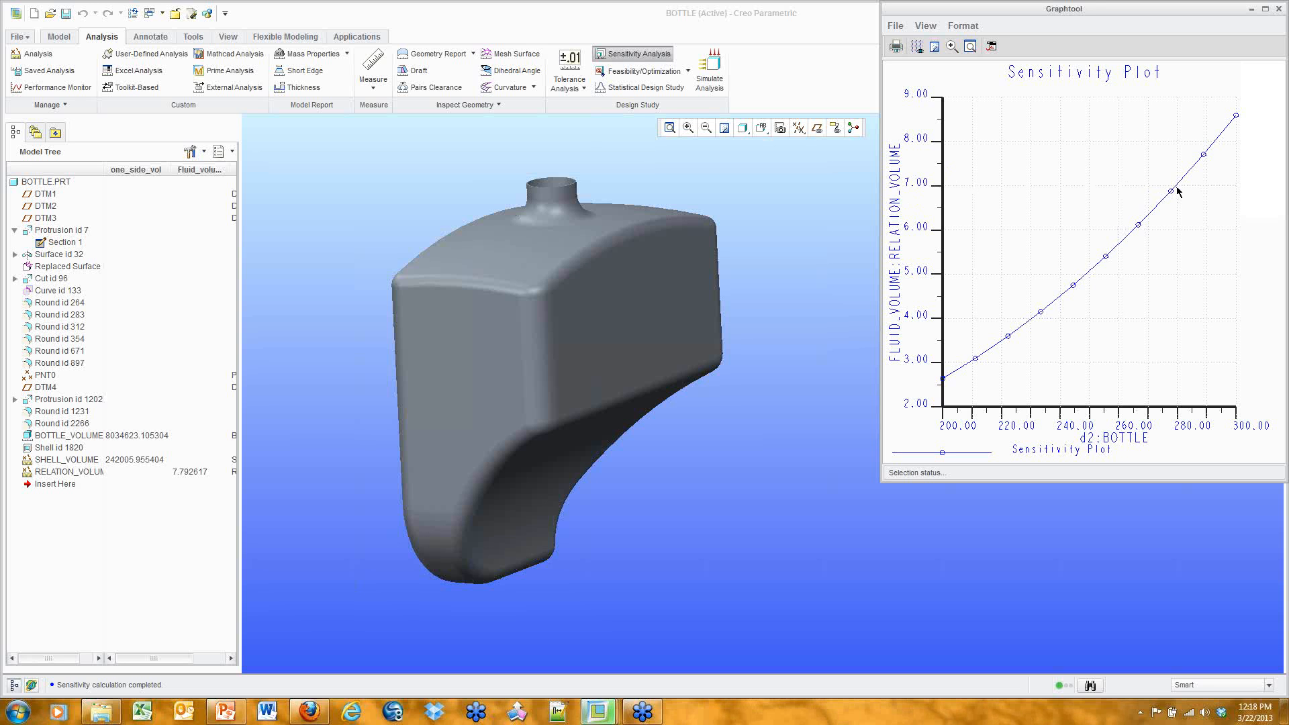
Step: Examine the sensitivity plot of fluid volume against d2 and close the graph and the study
{"action": "mouse_move", "coordinate": [1177, 192]}
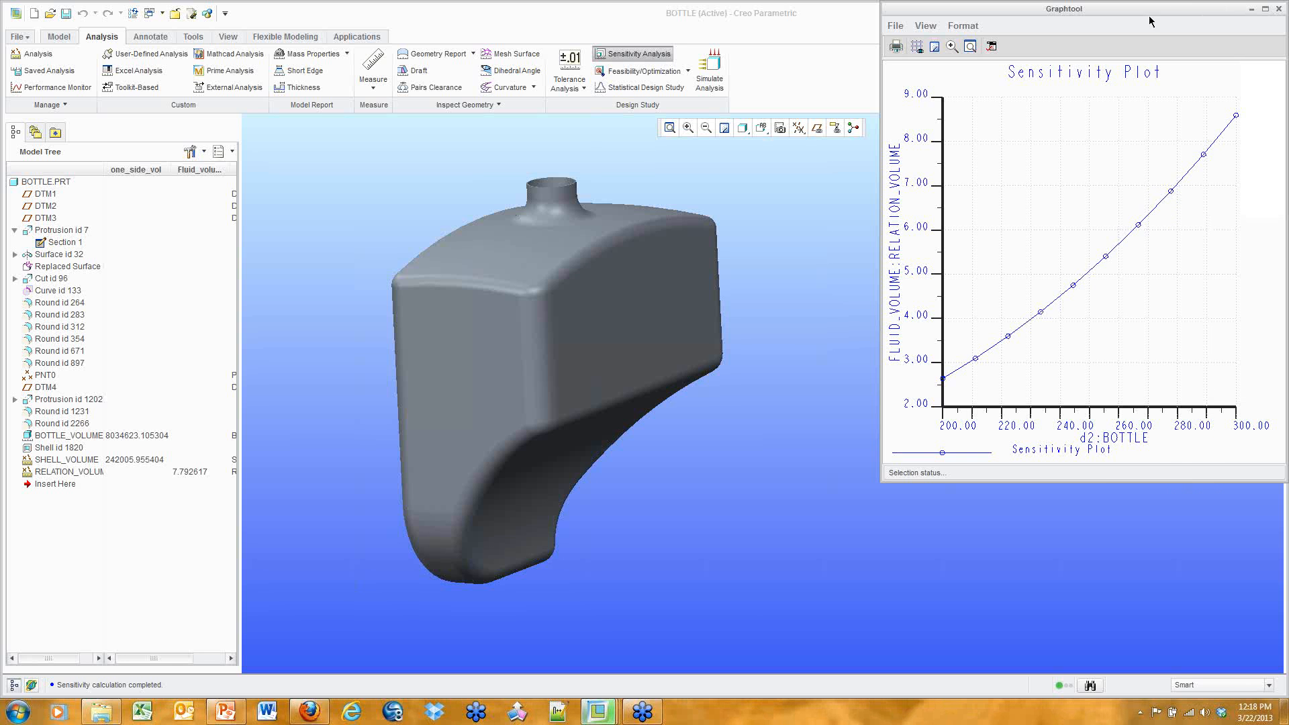
{"action": "left_click_drag", "start_coordinate": [1150, 16], "coordinate": [885, 131]}
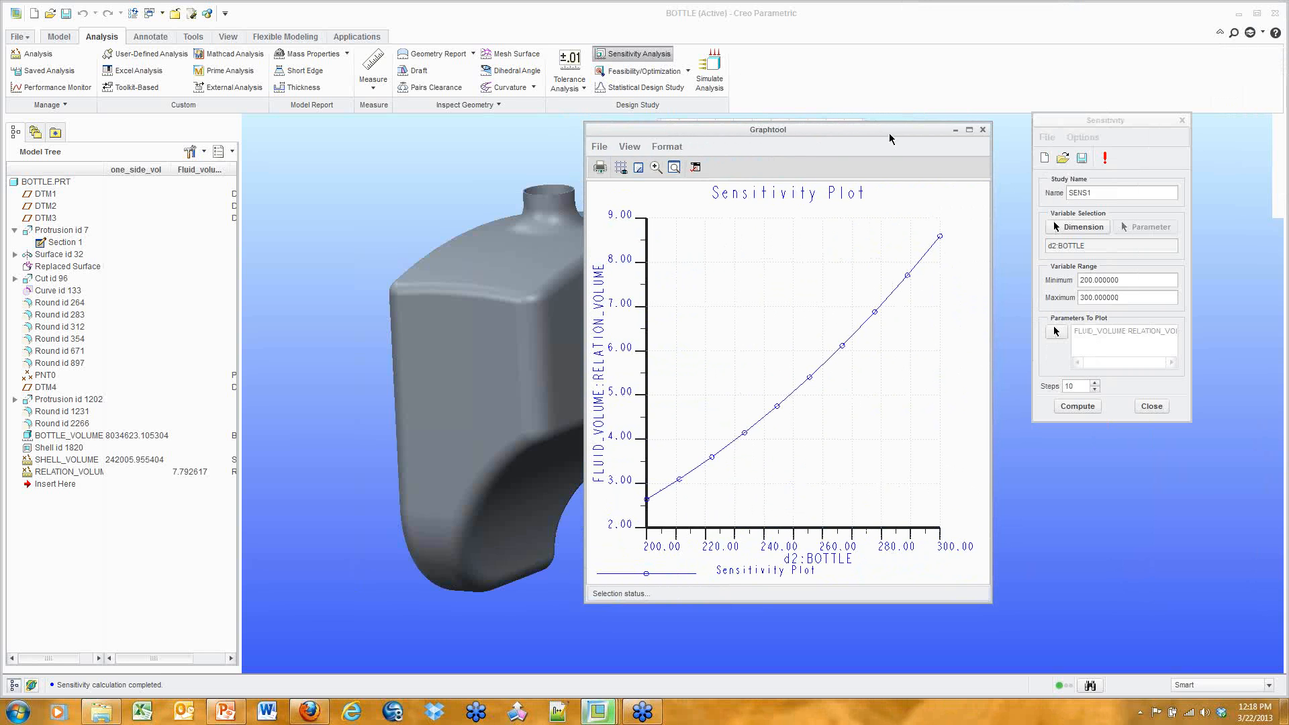
{"action": "left_click_drag", "start_coordinate": [891, 131], "coordinate": [1101, 98]}
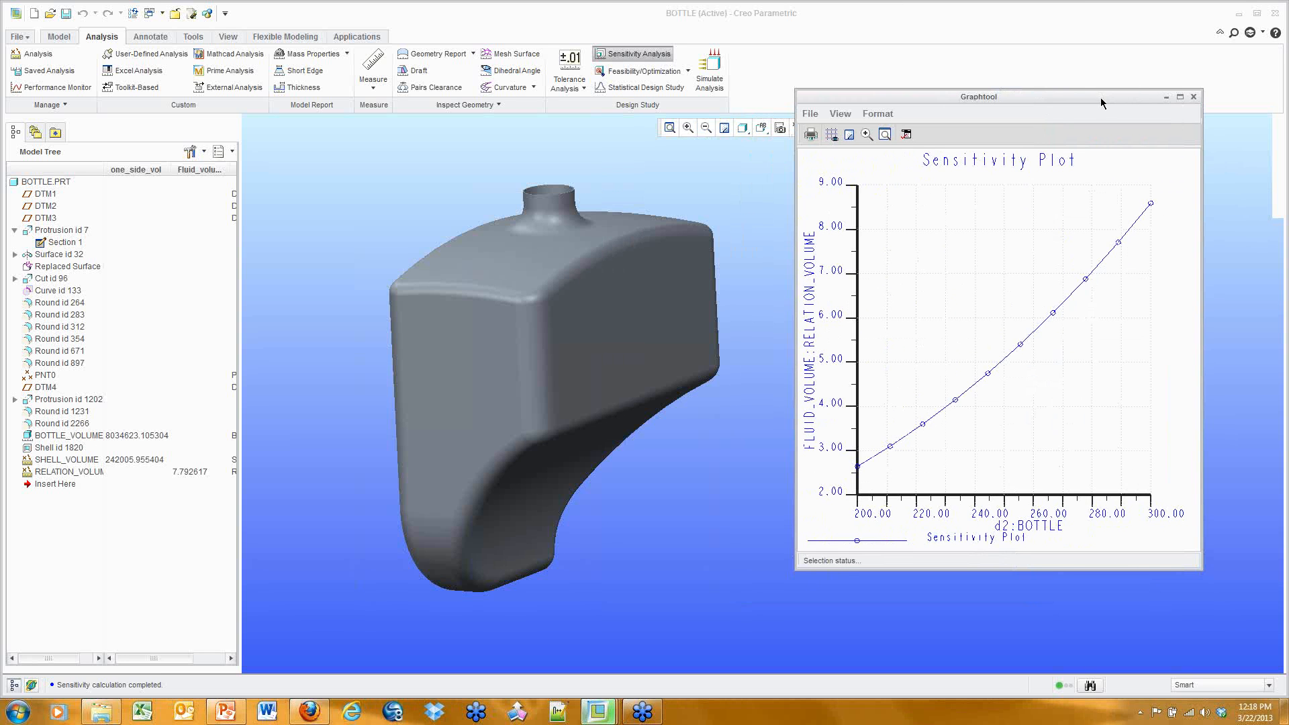
{"action": "left_click", "coordinate": [1194, 98]}
{"action": "left_click_drag", "start_coordinate": [1165, 123], "coordinate": [1228, 58]}
{"action": "left_click", "coordinate": [1221, 343]}
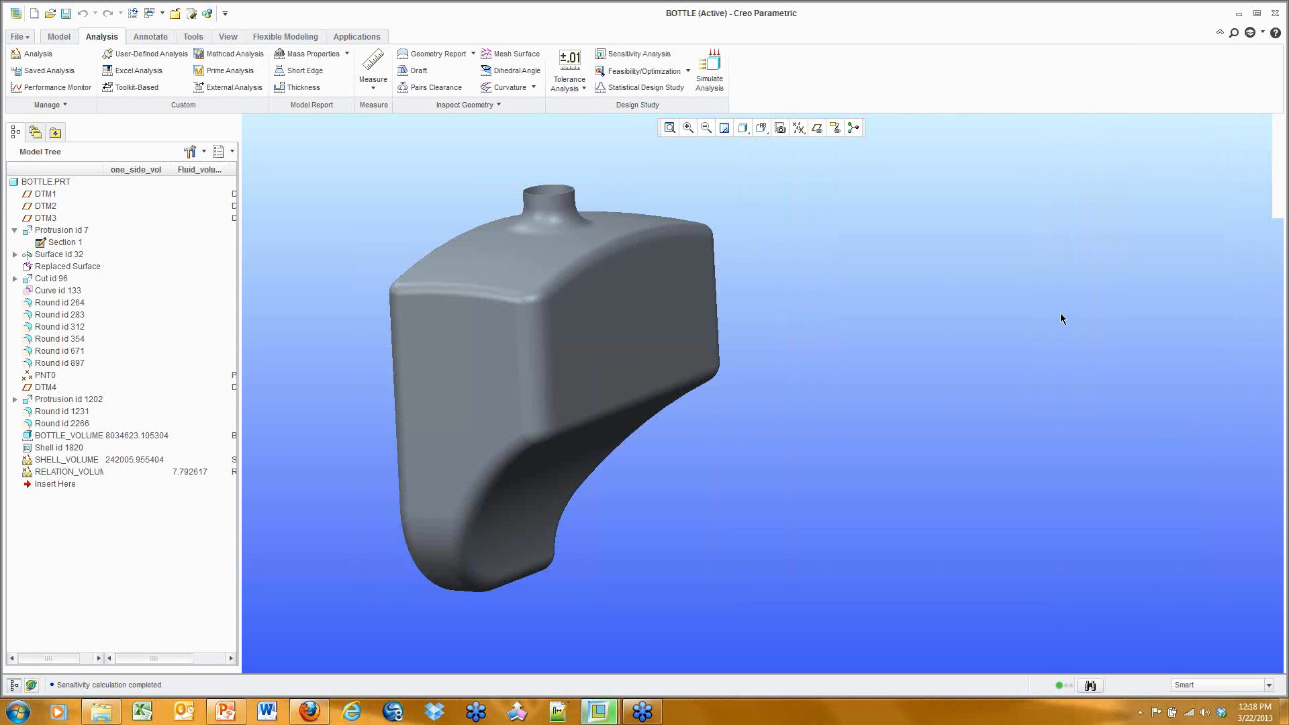
Step: Close the bottle model and erase all objects not displayed from the session
{"action": "mouse_move", "coordinate": [756, 368]}
{"action": "middle_mouse_down", "text": "shift"}
{"action": "mouse_move", "coordinate": [820, 351]}
{"action": "mouse_move", "coordinate": [891, 367]}
{"action": "middle_mouse_up", "text": "shift"}
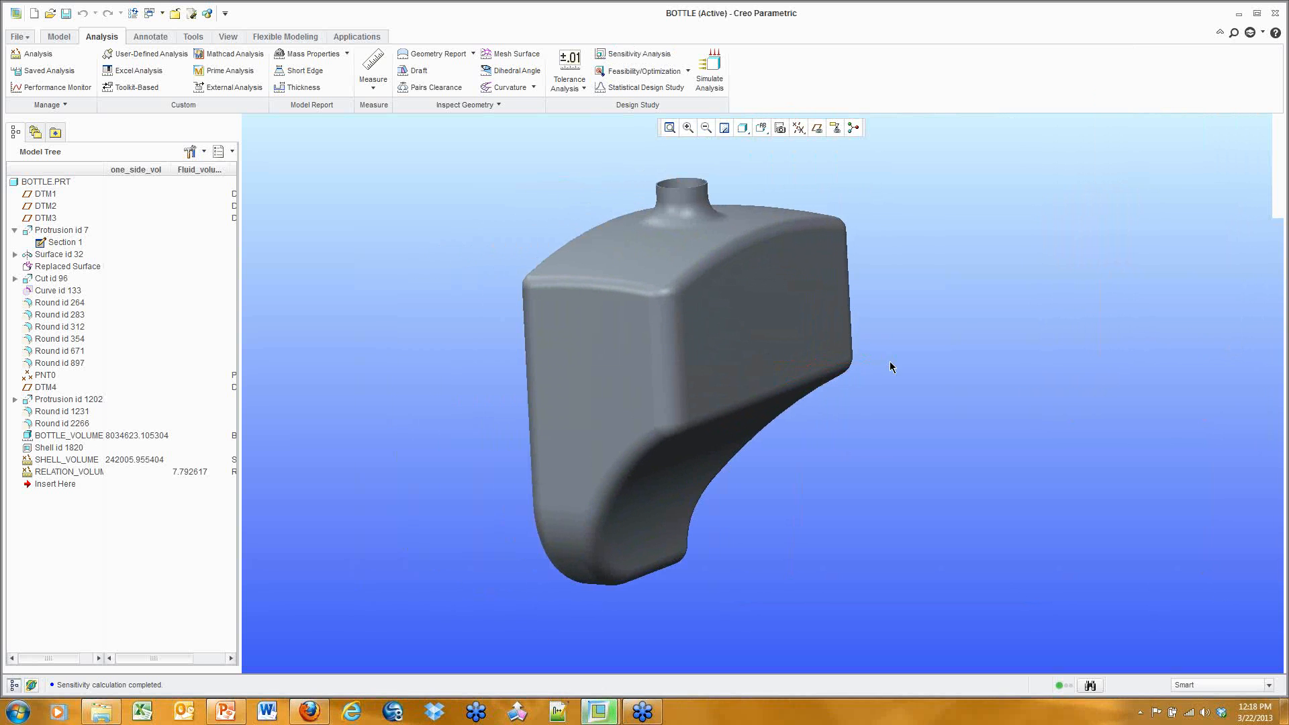
{"action": "left_click", "coordinate": [176, 12]}
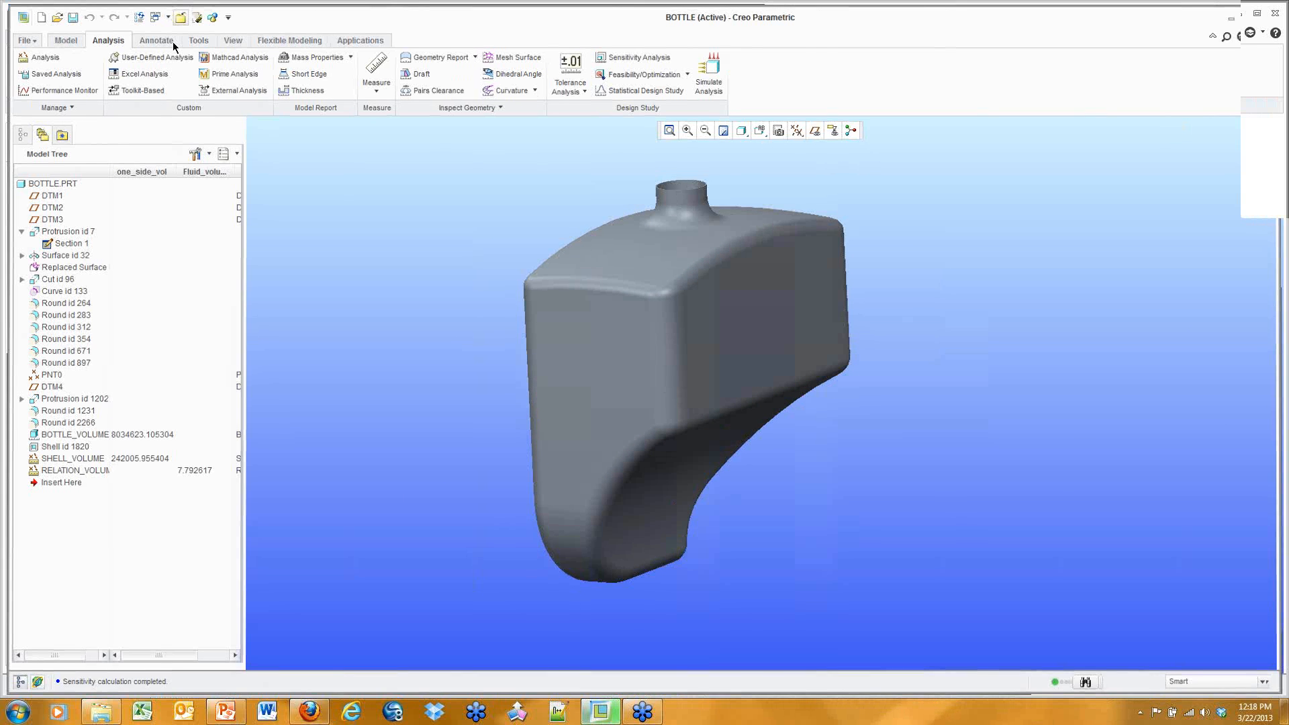
{"action": "left_click", "coordinate": [191, 13]}
{"action": "left_click", "coordinate": [611, 455]}
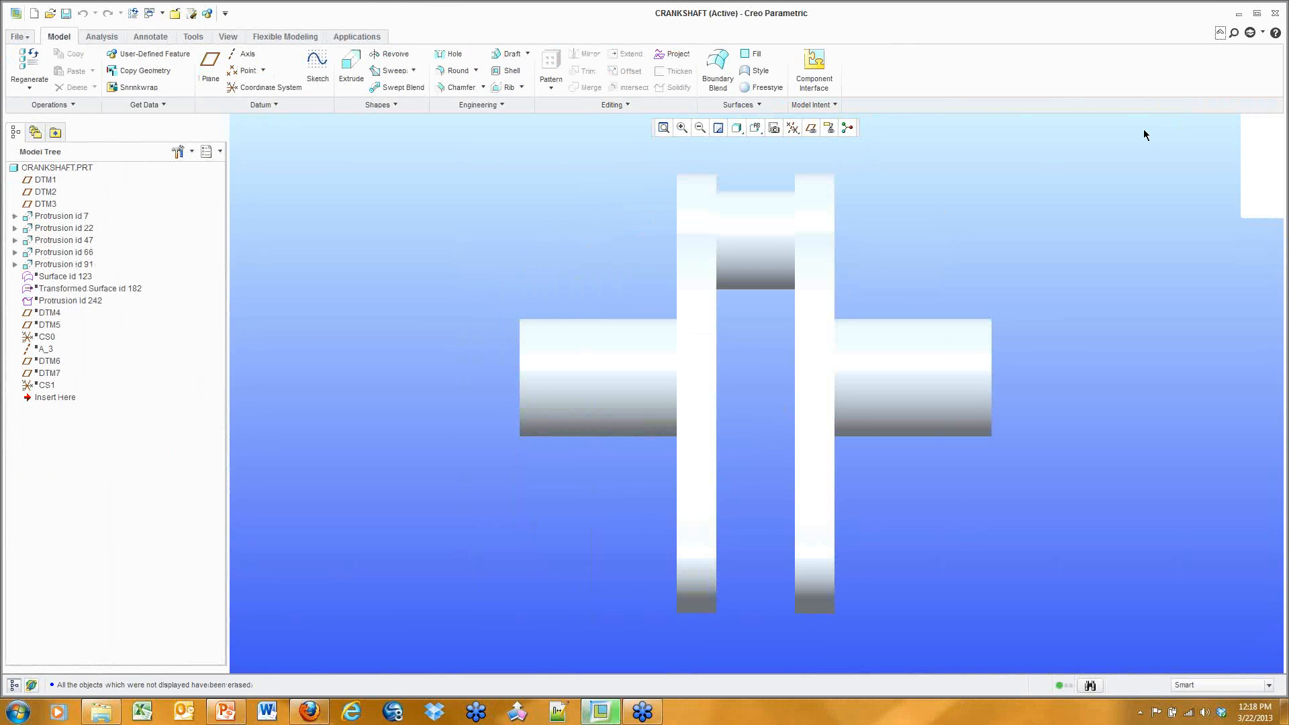
Step: Show the crankshaft part in its default orientation and inspect the crank pin between its two webs
{"action": "key", "text": "ctrl+d"}
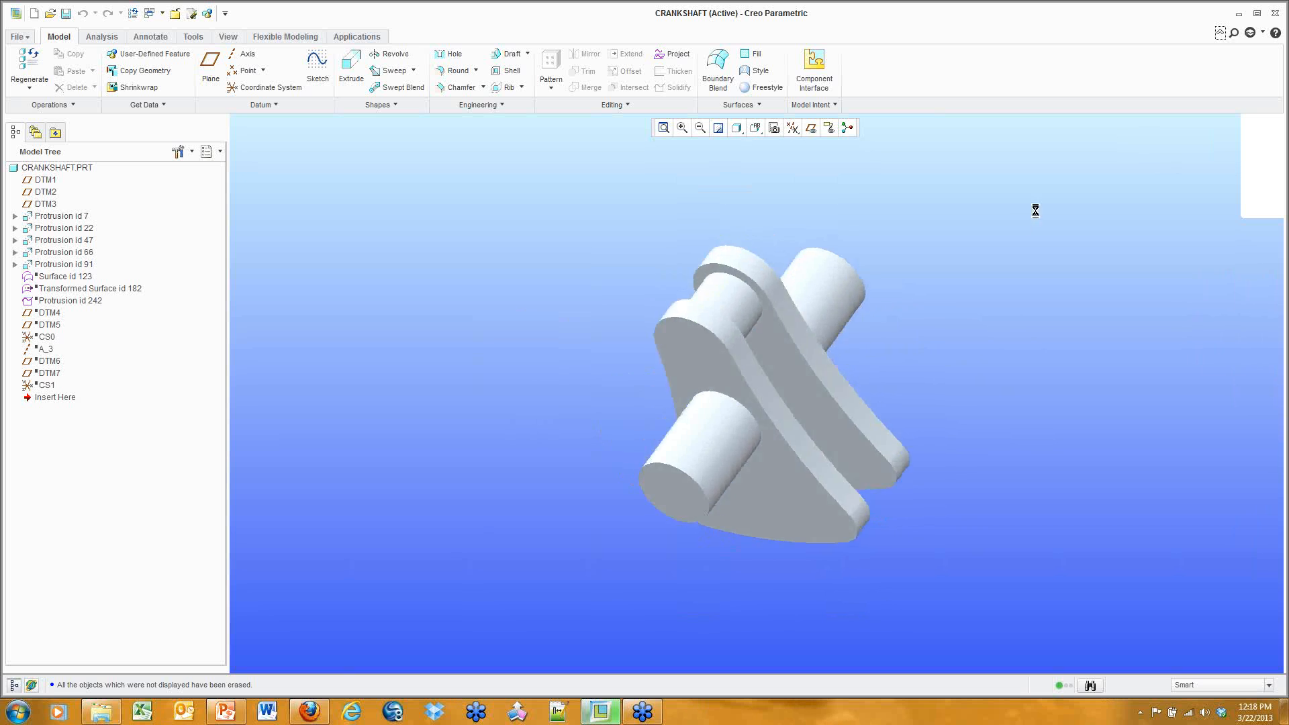
{"action": "middle_click_drag", "start_coordinate": [766, 397], "coordinate": [896, 349]}
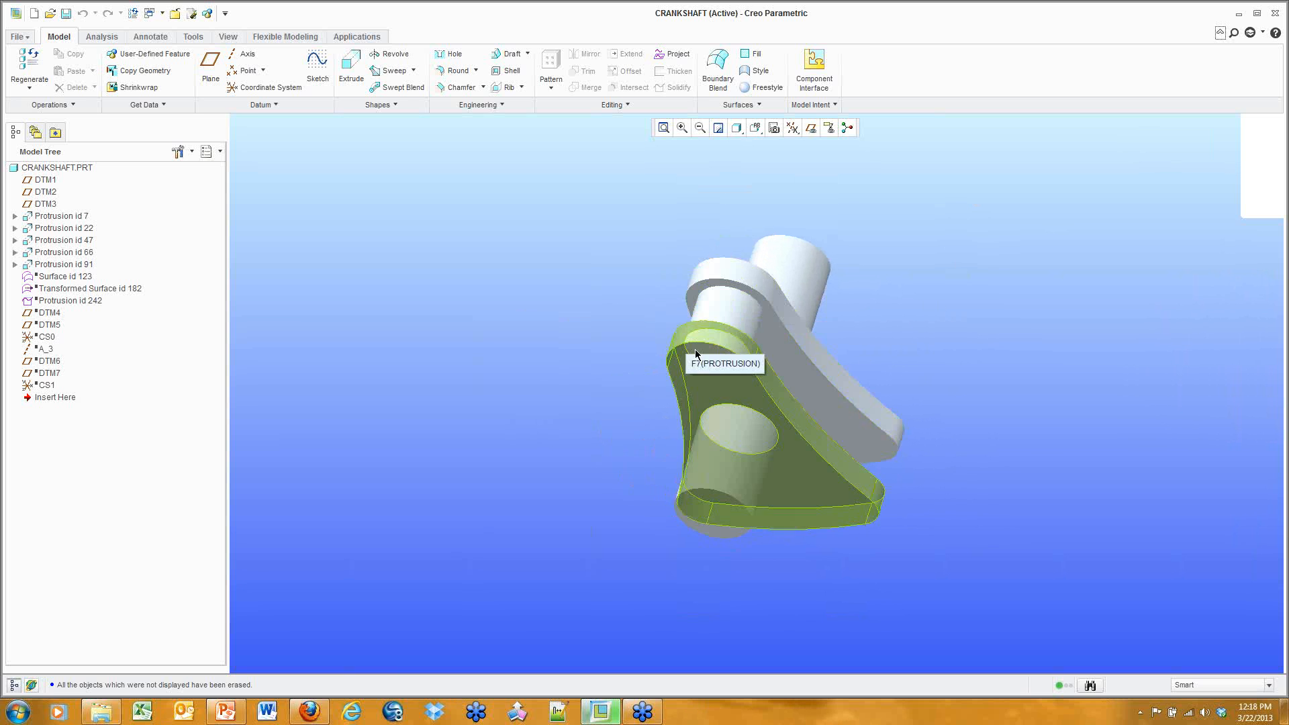
{"action": "left_click", "coordinate": [724, 314]}
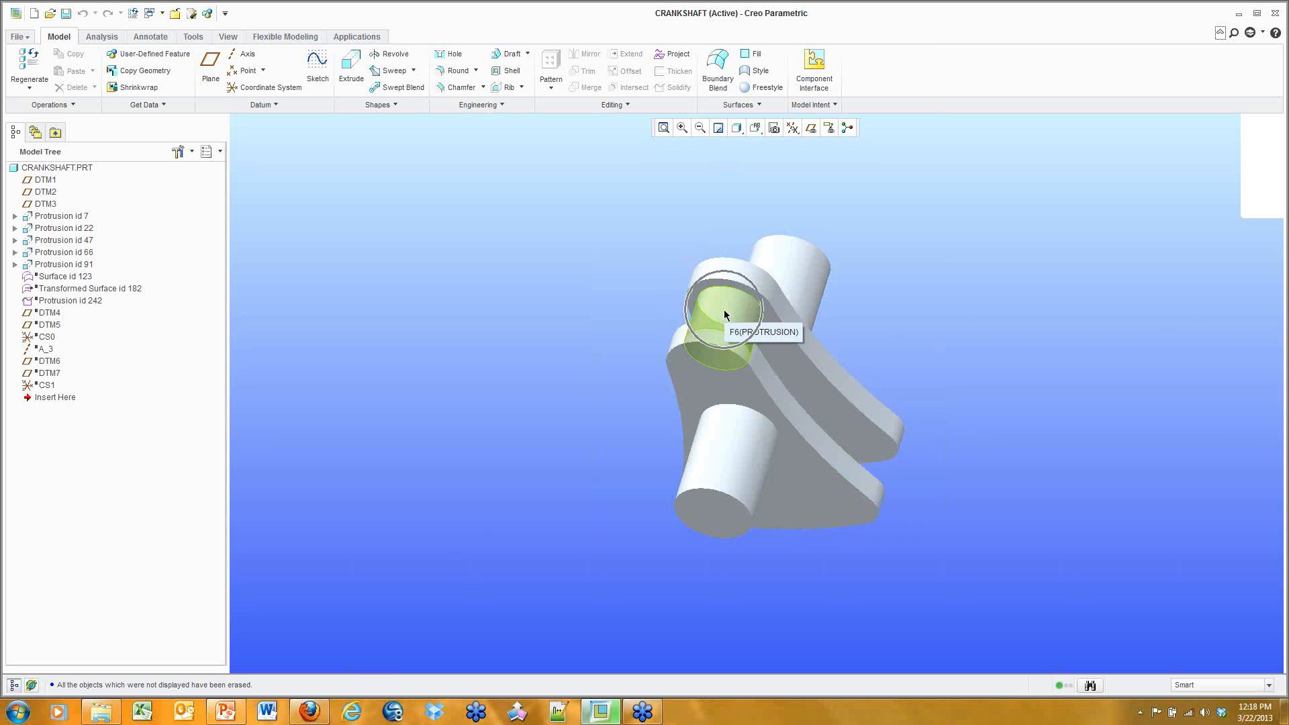
Step: Run a quick mass properties analysis on the crankshaft's solid geometry with the default coordinate system and check where the centre of gravity lies
{"action": "left_click", "coordinate": [831, 512]}
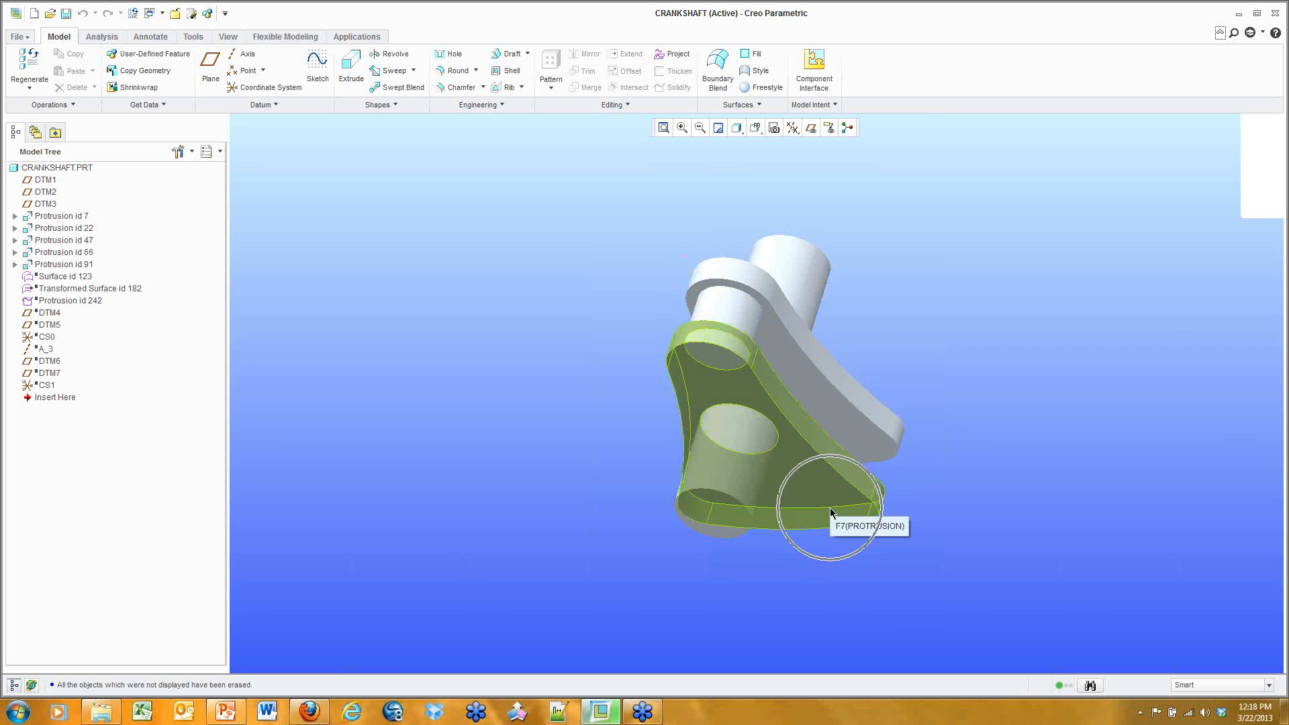
{"action": "key", "text": "ctrl"}
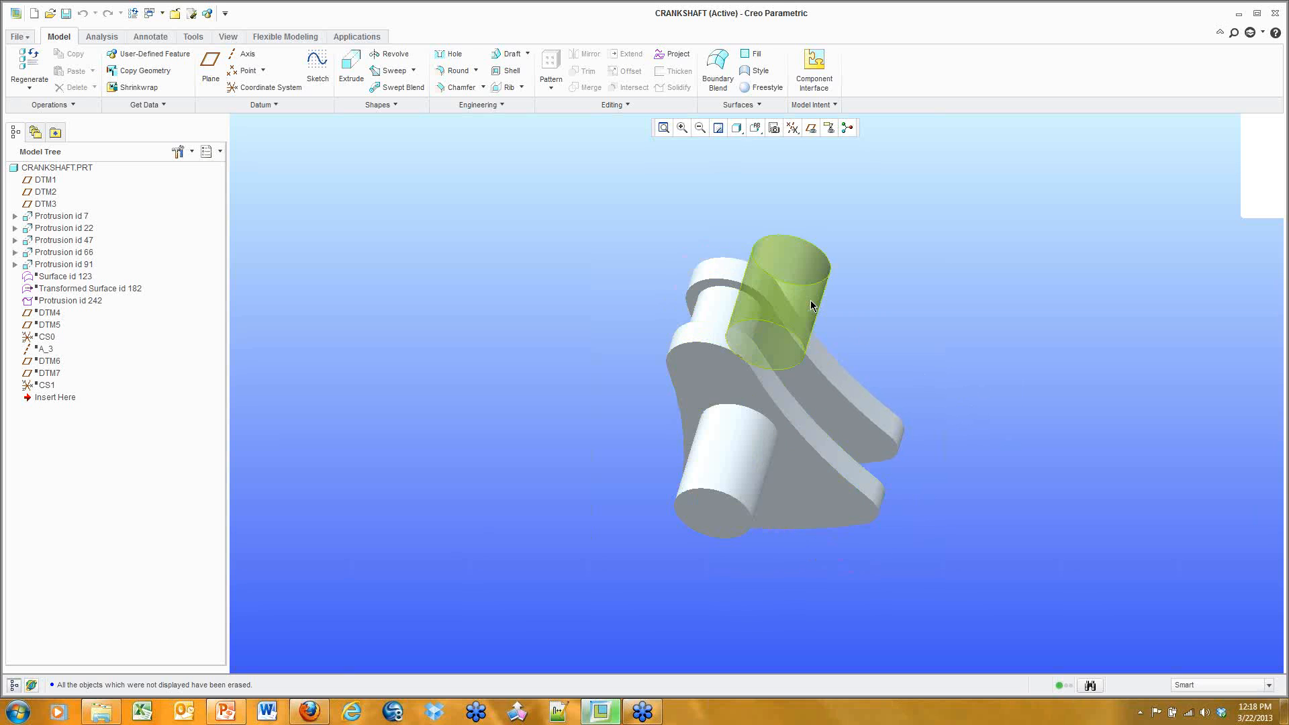
{"action": "left_click", "coordinate": [101, 39]}
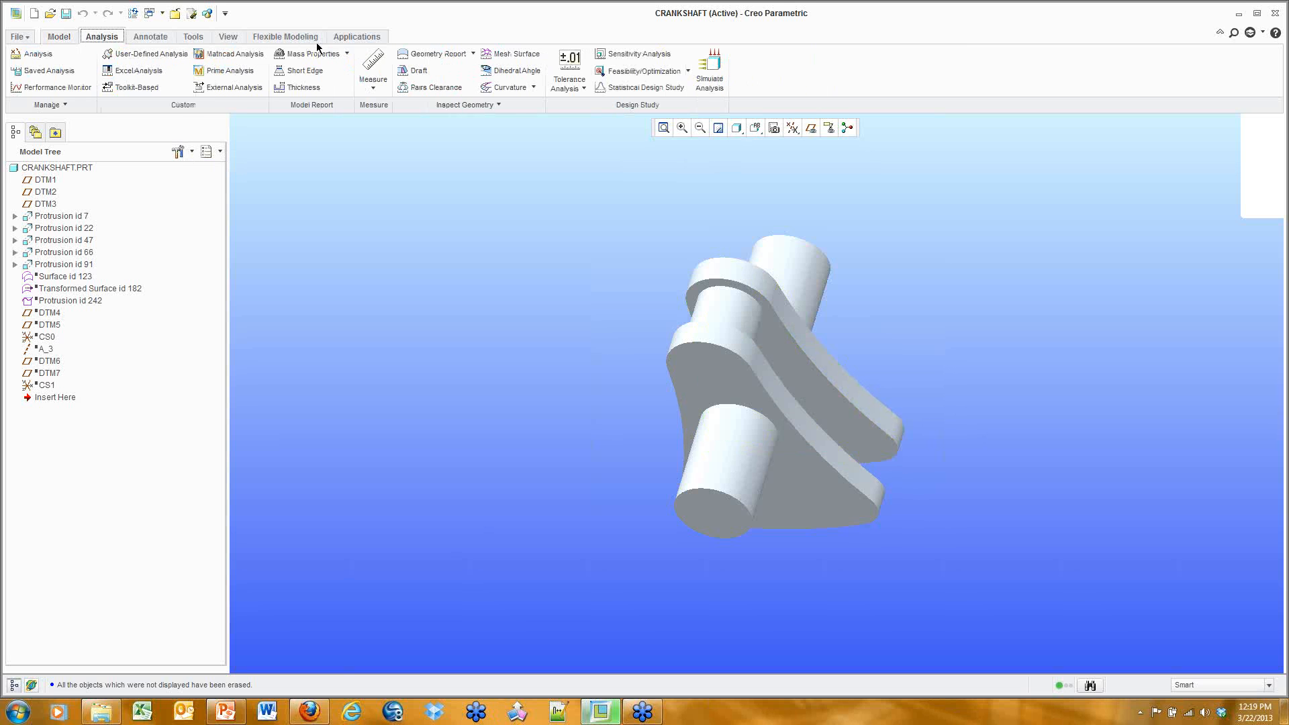
{"action": "left_click", "coordinate": [347, 54]}
{"action": "left_click", "coordinate": [316, 73]}
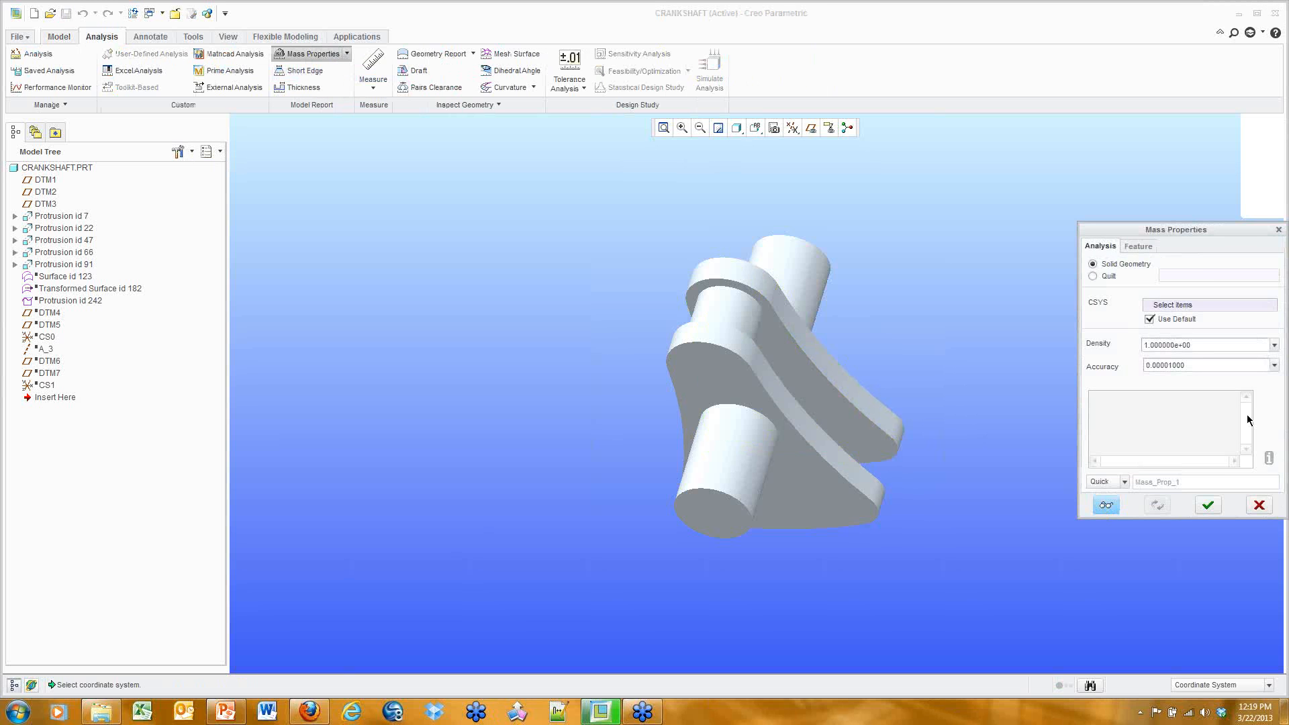
{"action": "left_click_drag", "start_coordinate": [1207, 234], "coordinate": [1165, 114]}
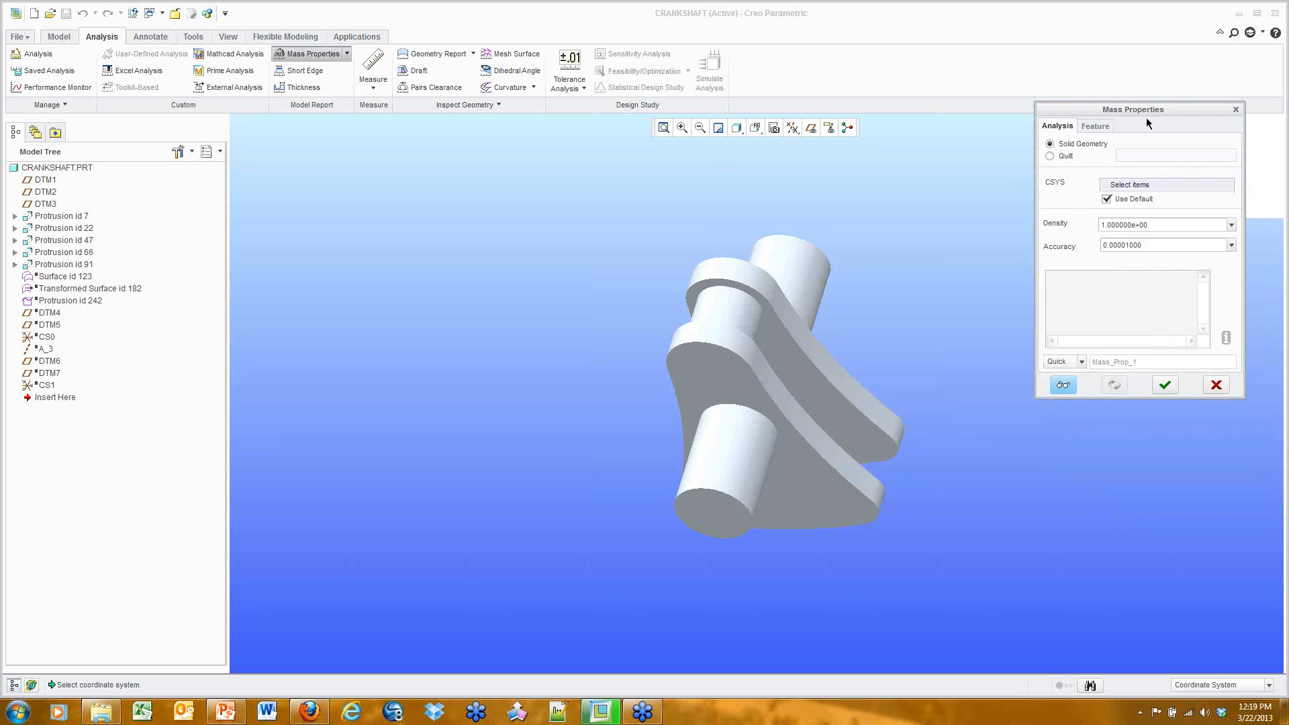
{"action": "left_click", "coordinate": [1068, 385]}
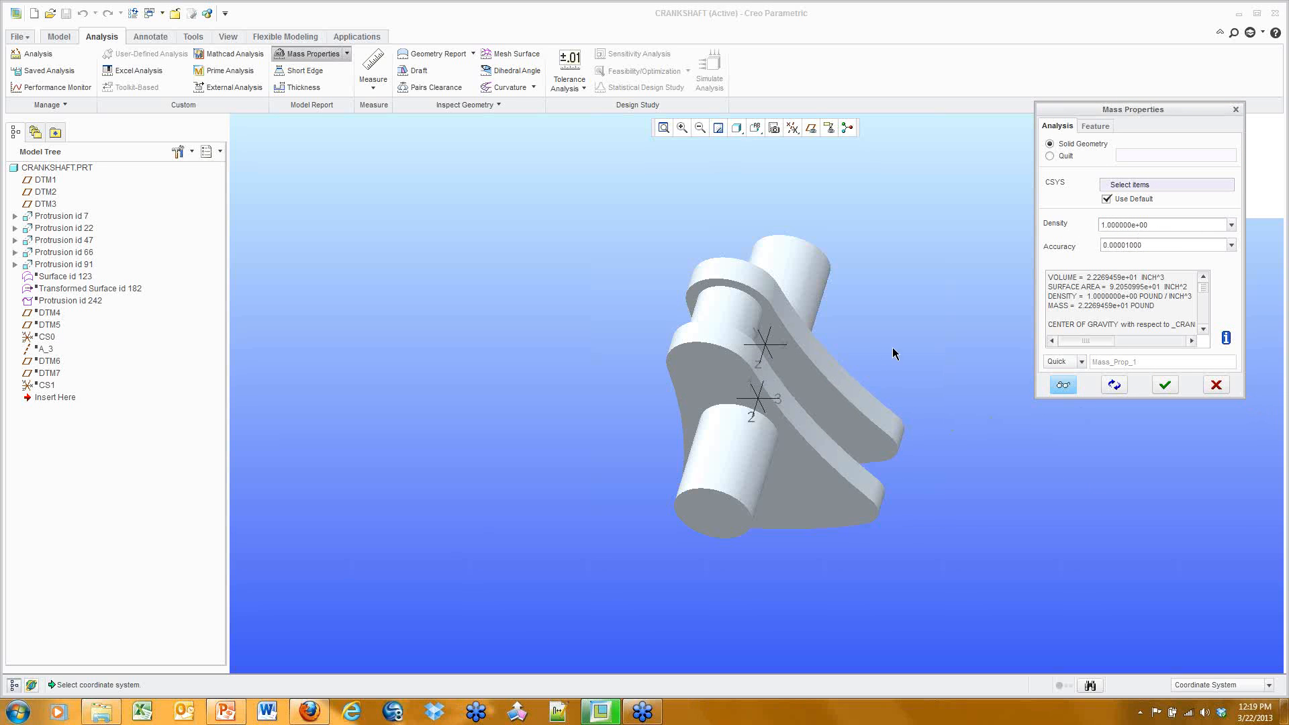
{"action": "middle_click_drag", "start_coordinate": [911, 333], "coordinate": [829, 299], "text": "shift"}
{"action": "scroll", "coordinate": [829, 301], "scroll_direction": "up", "scroll_amount": 1}
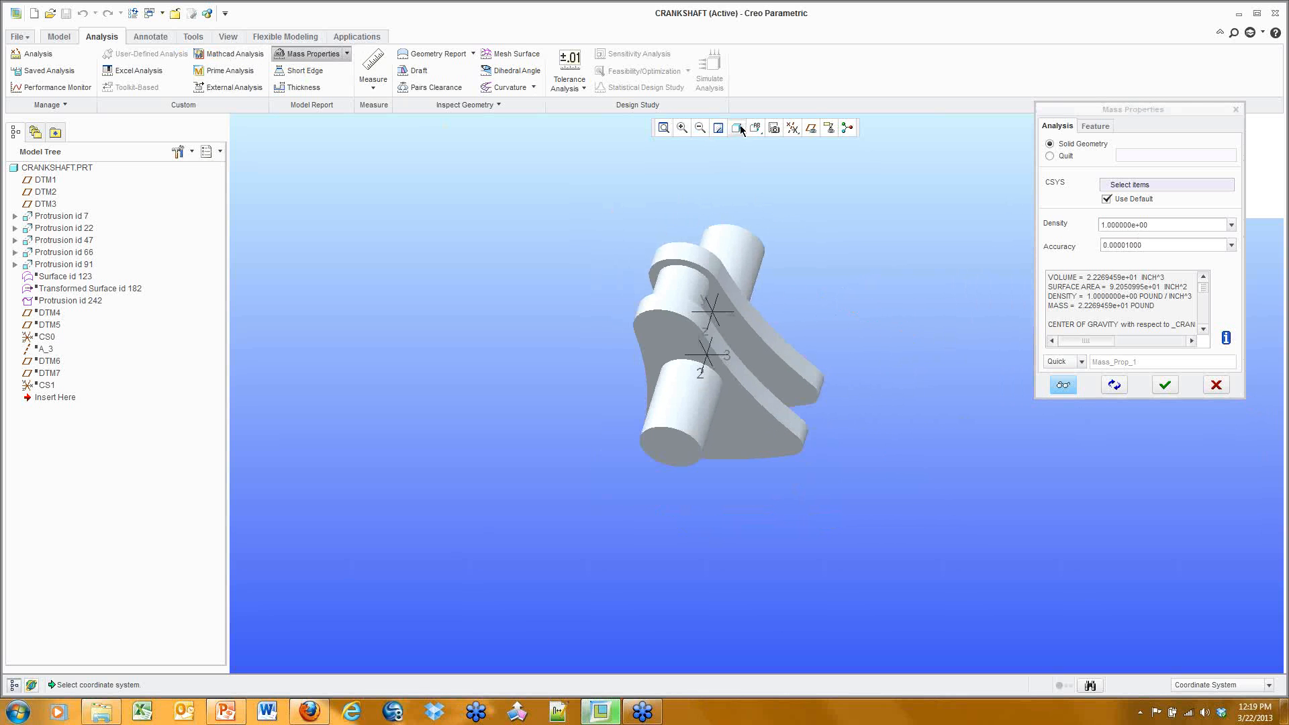
{"action": "left_click", "coordinate": [761, 132]}
{"action": "left_click", "coordinate": [766, 181]}
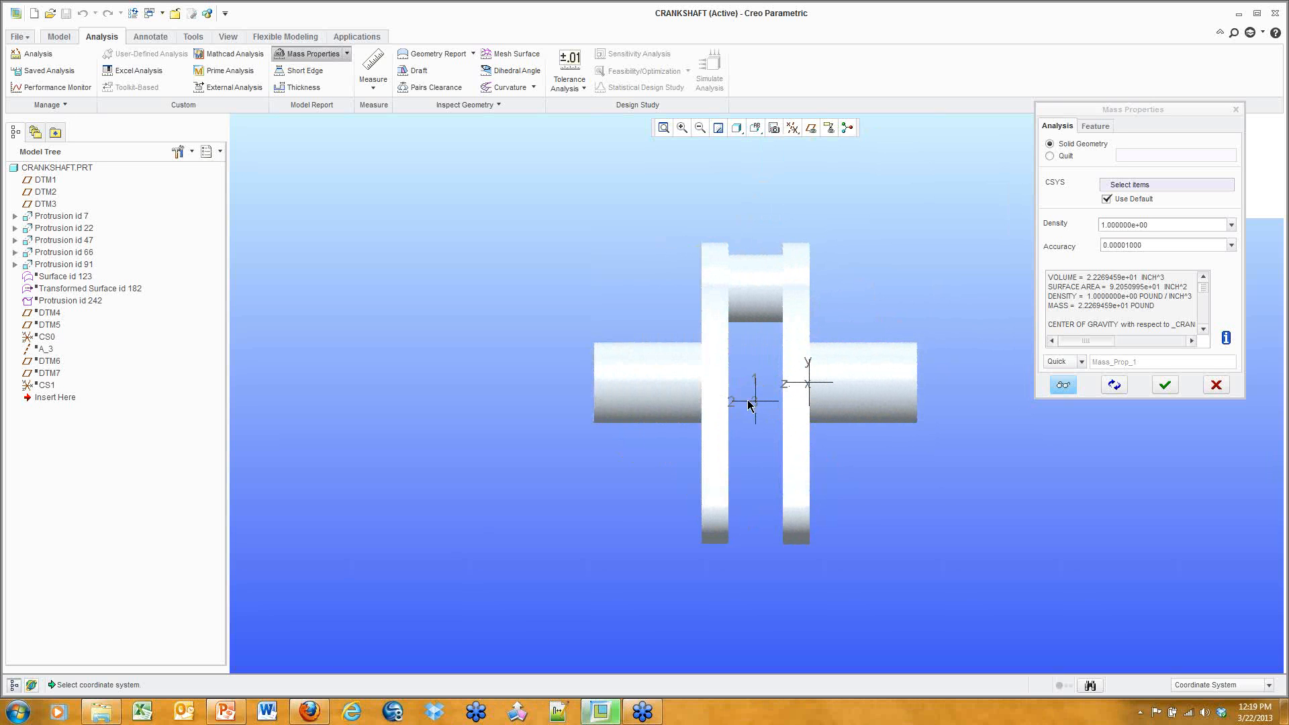
Step: Save the mass properties analysis as a feature named Mass_Props, keeping the volume, surface area and mass parameters and the CSYS_COG datum
{"action": "left_click", "coordinate": [1084, 362]}
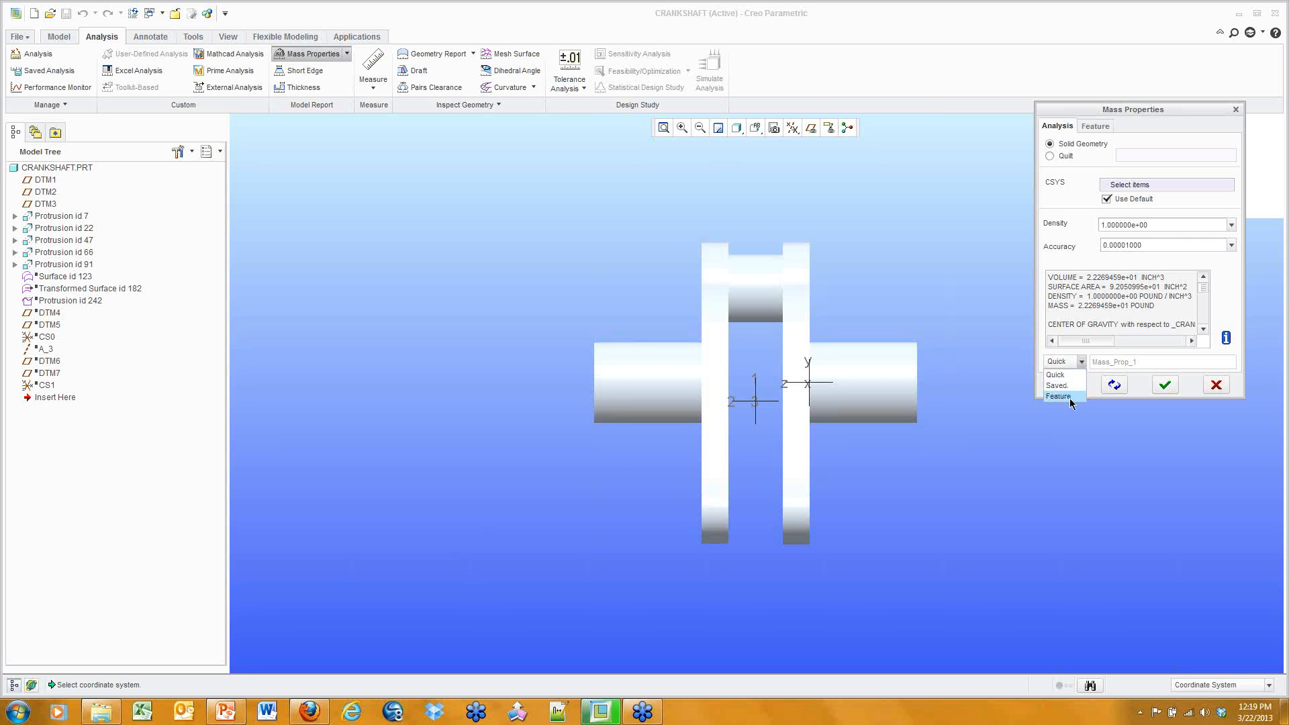
{"action": "left_click", "coordinate": [1071, 402]}
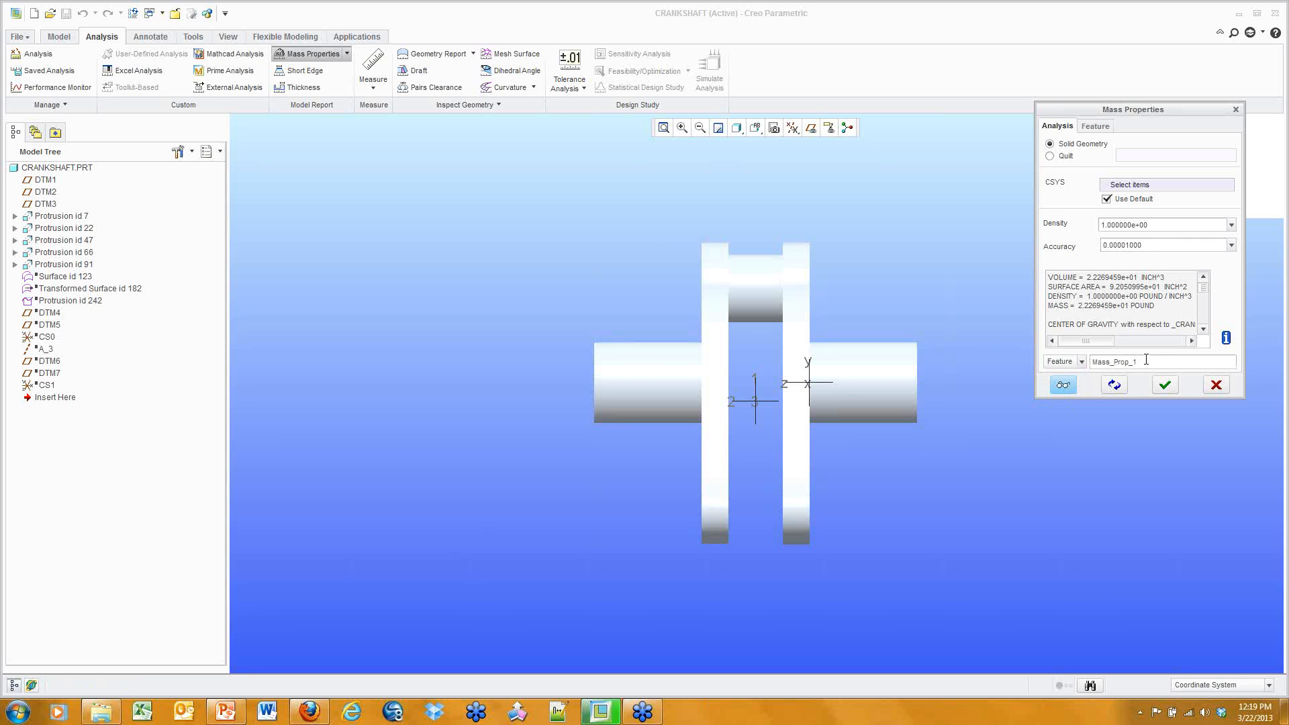
{"action": "left_click_drag", "start_coordinate": [1157, 357], "coordinate": [1135, 422]}
{"action": "key", "text": "BackSpace"}
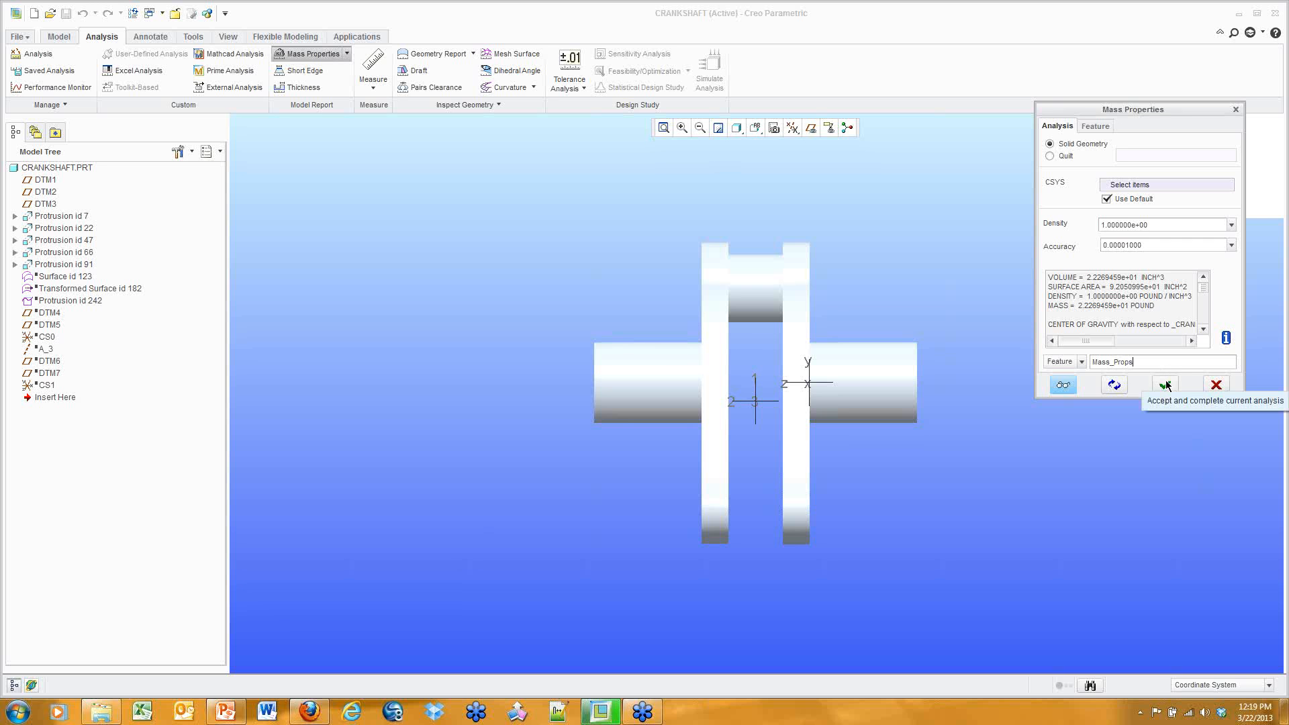
{"action": "left_click", "coordinate": [1101, 125]}
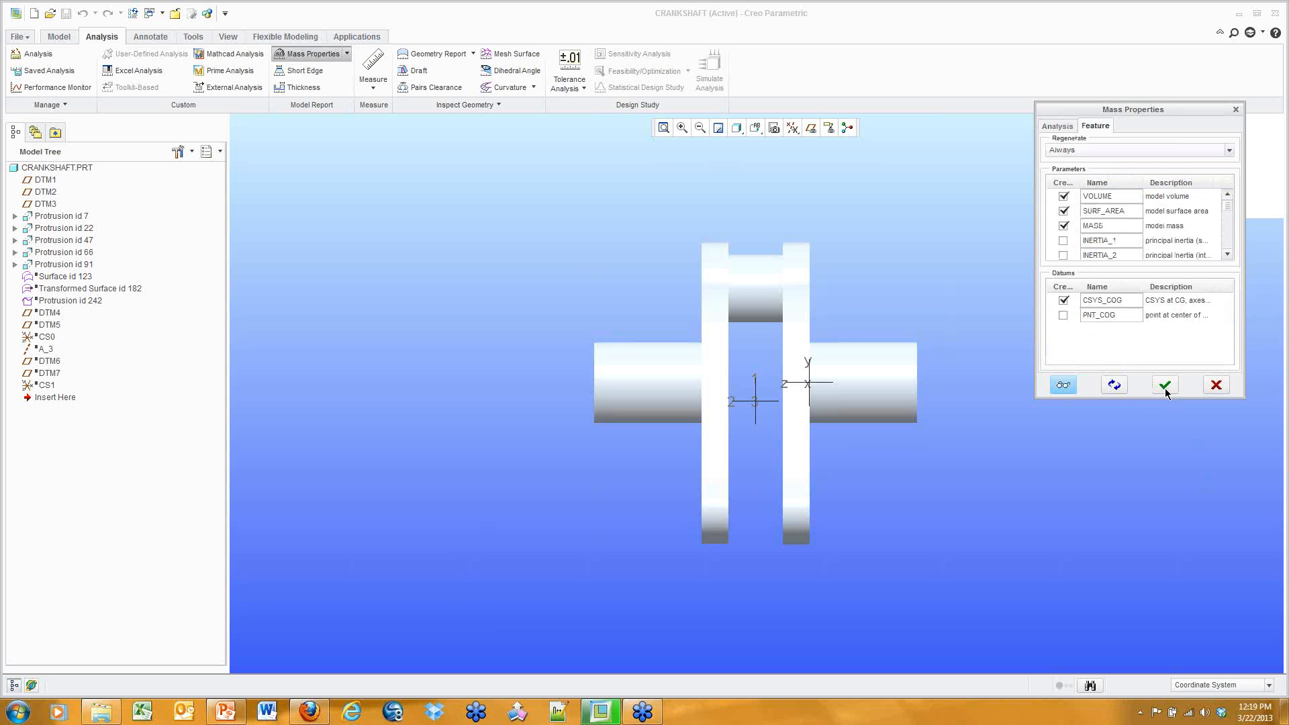
{"action": "left_click", "coordinate": [1165, 389]}
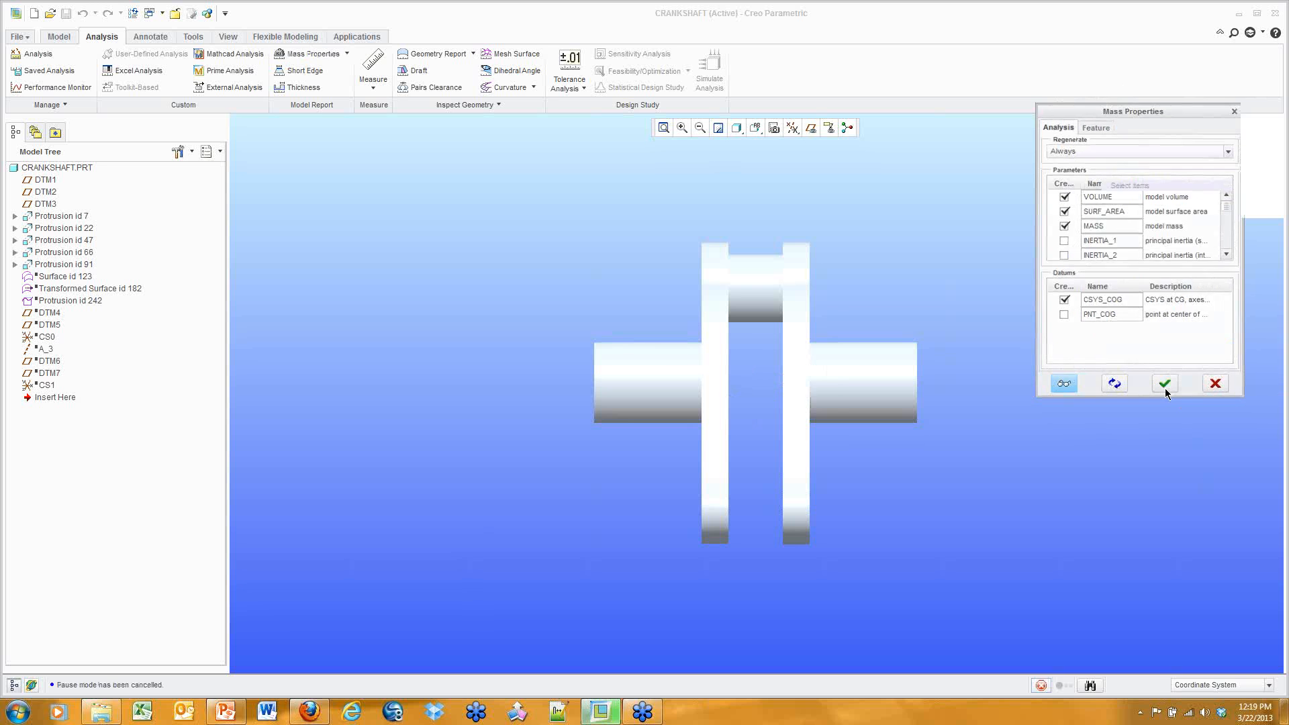
Step: Turn on the display of coordinate systems to show CSYS_COG in the crankshaft model
{"action": "left_click", "coordinate": [792, 128]}
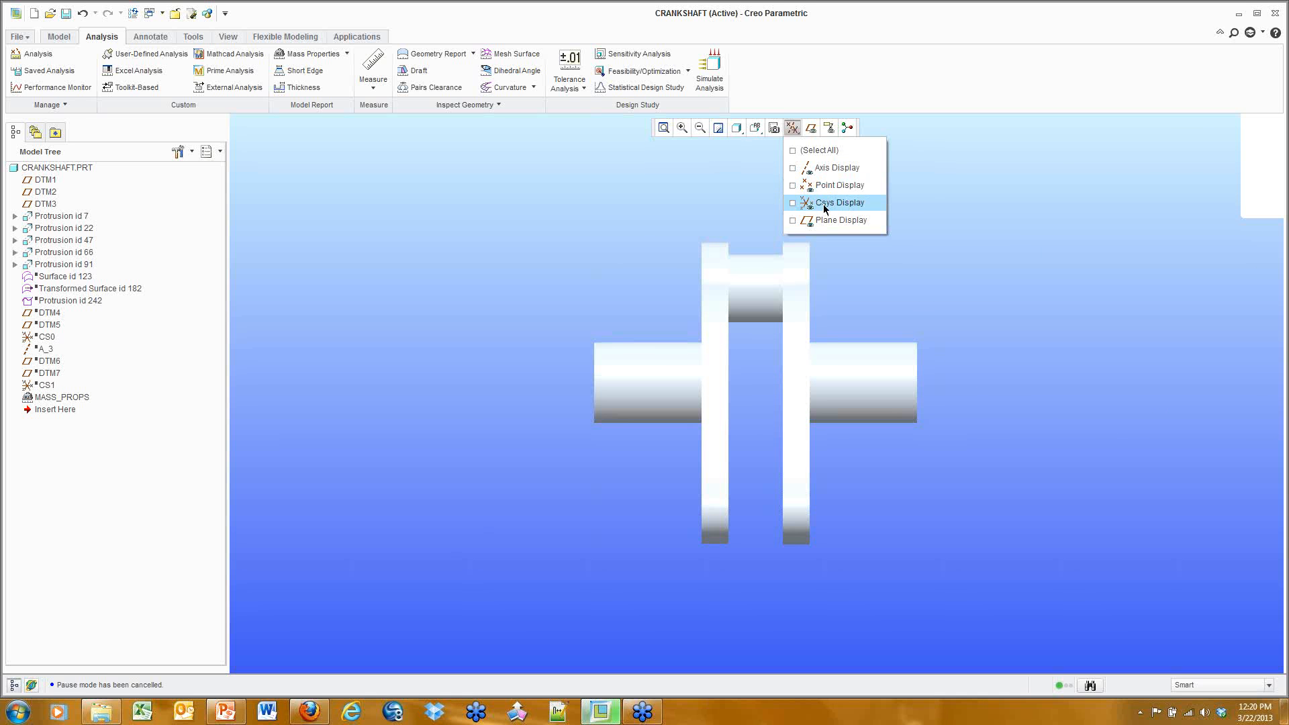
{"action": "left_click", "coordinate": [824, 203]}
{"action": "middle_click_drag", "start_coordinate": [966, 263], "coordinate": [972, 240]}
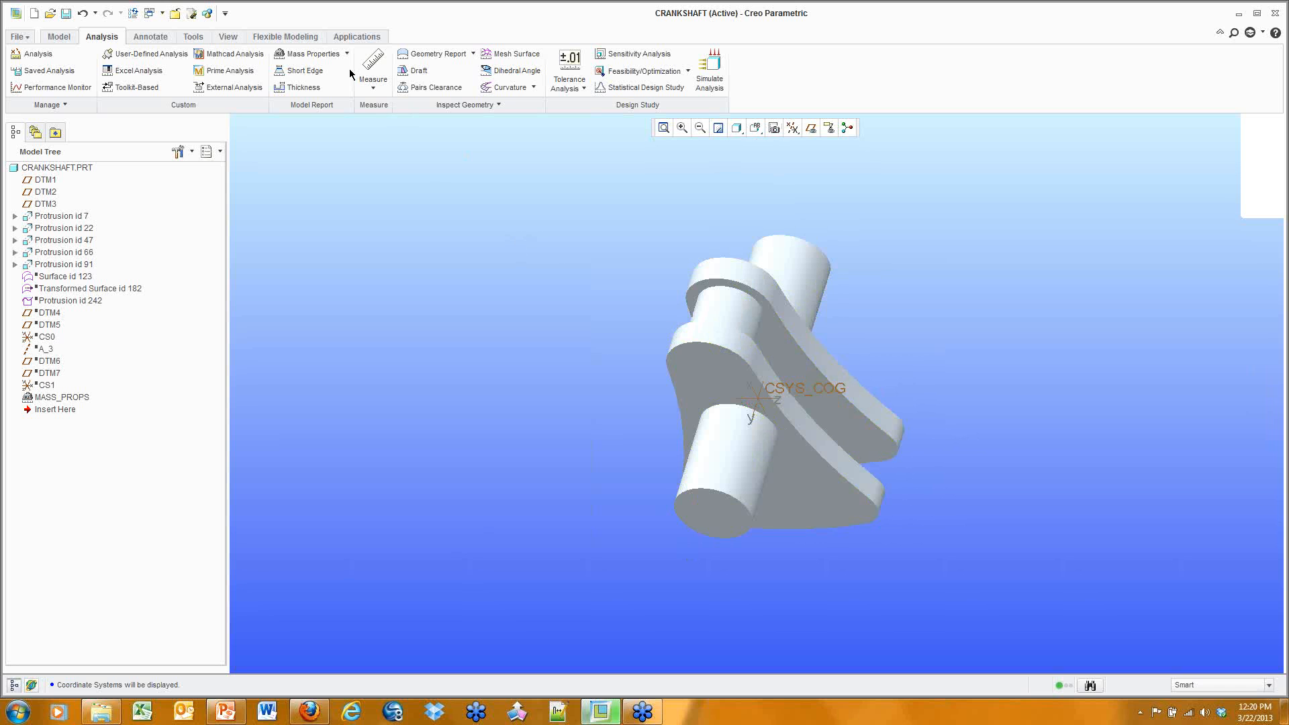
Step: Turn on axis display and measure the distance from CSYS_COG to the main shaft axis A_1, checking the detailed results
{"action": "left_click", "coordinate": [373, 82]}
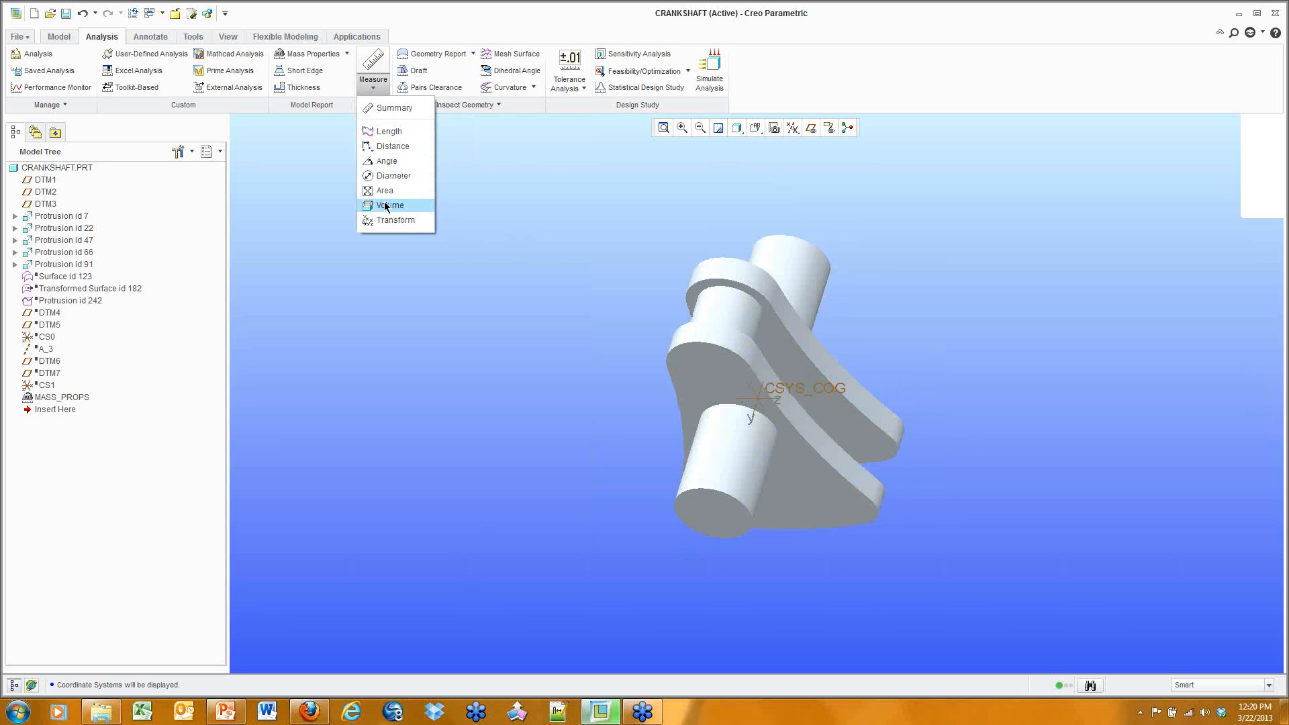
{"action": "left_click", "coordinate": [393, 146]}
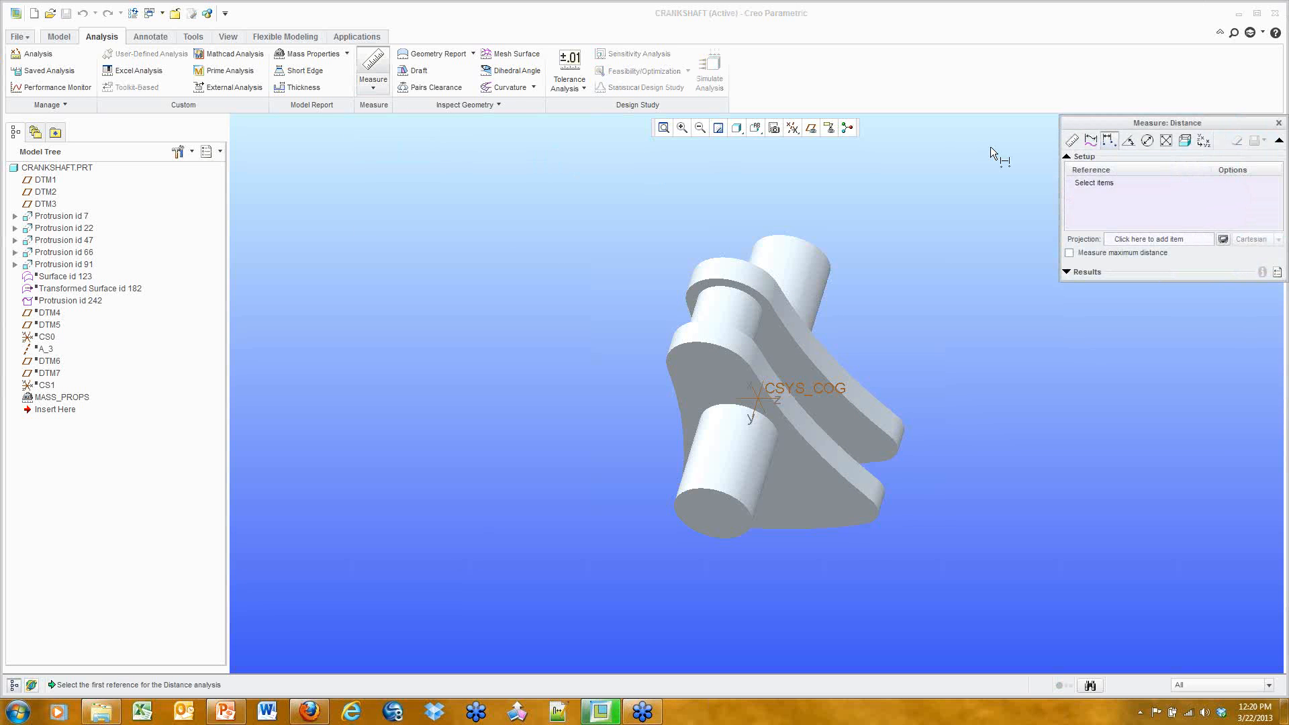
{"action": "left_click", "coordinate": [788, 387]}
{"action": "left_click", "coordinate": [795, 129]}
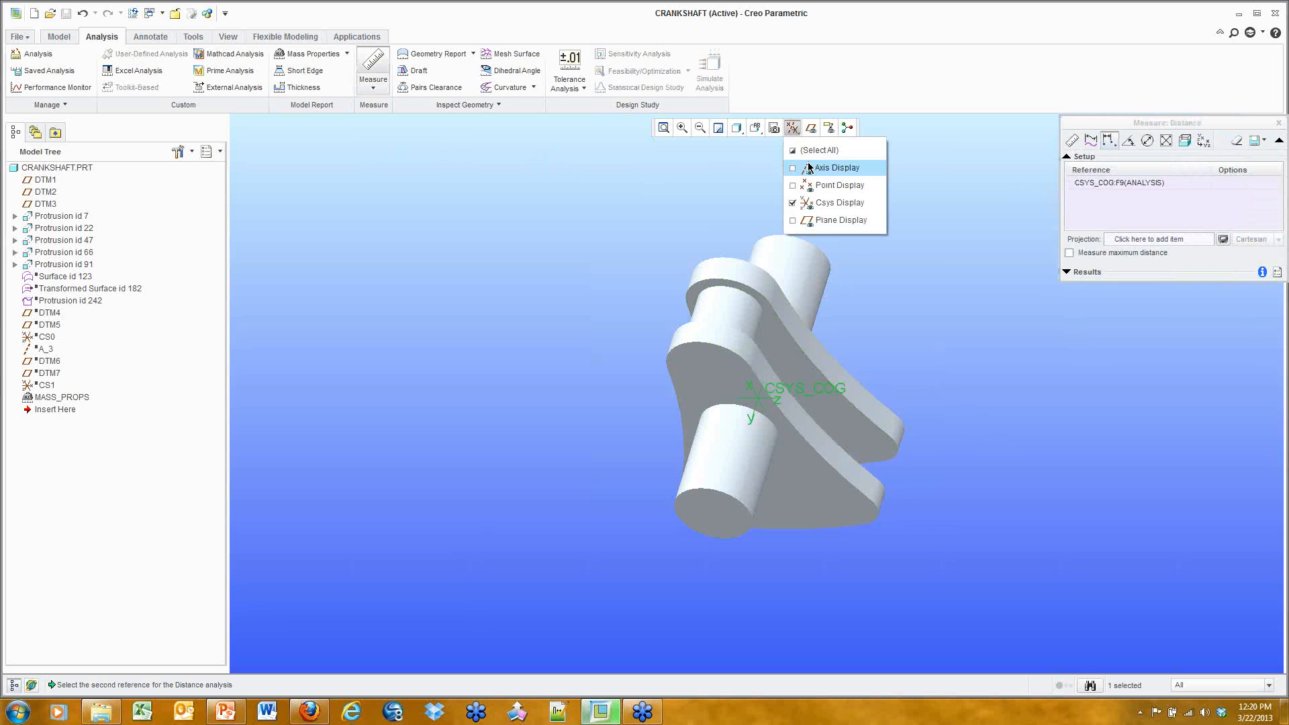
{"action": "left_click", "coordinate": [810, 168]}
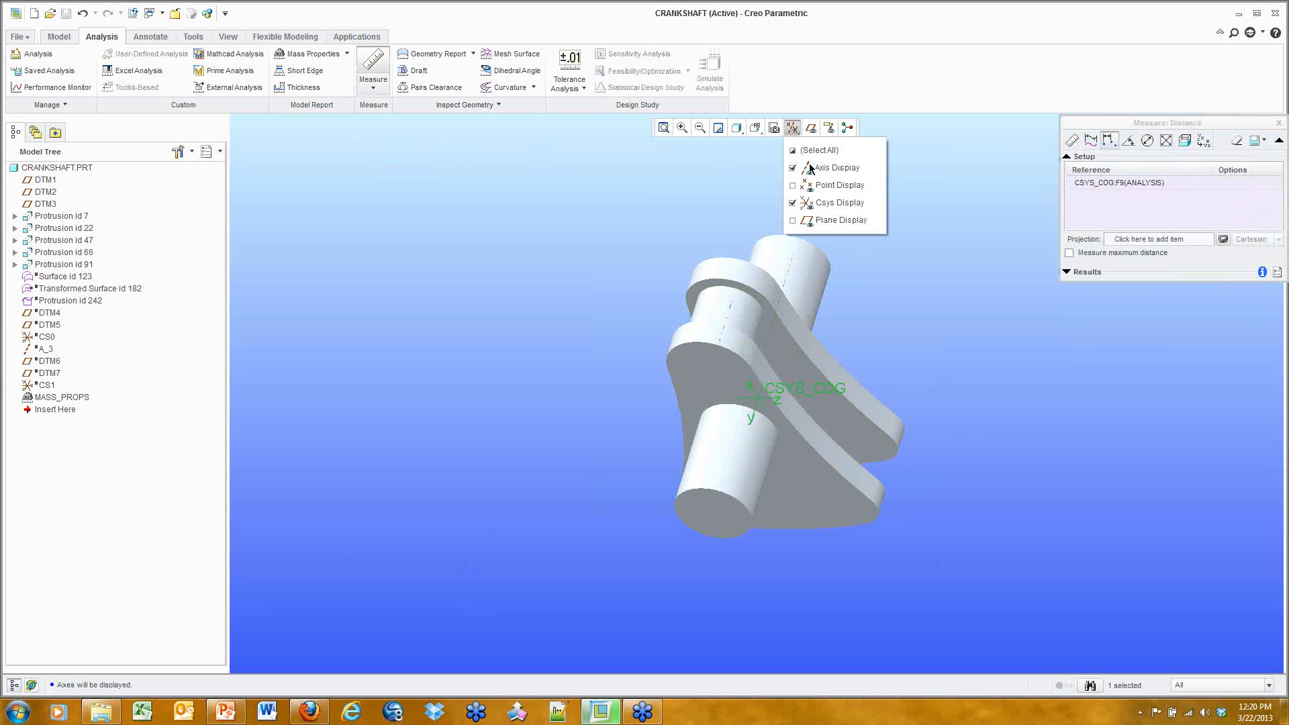
{"action": "left_click", "coordinate": [788, 273]}
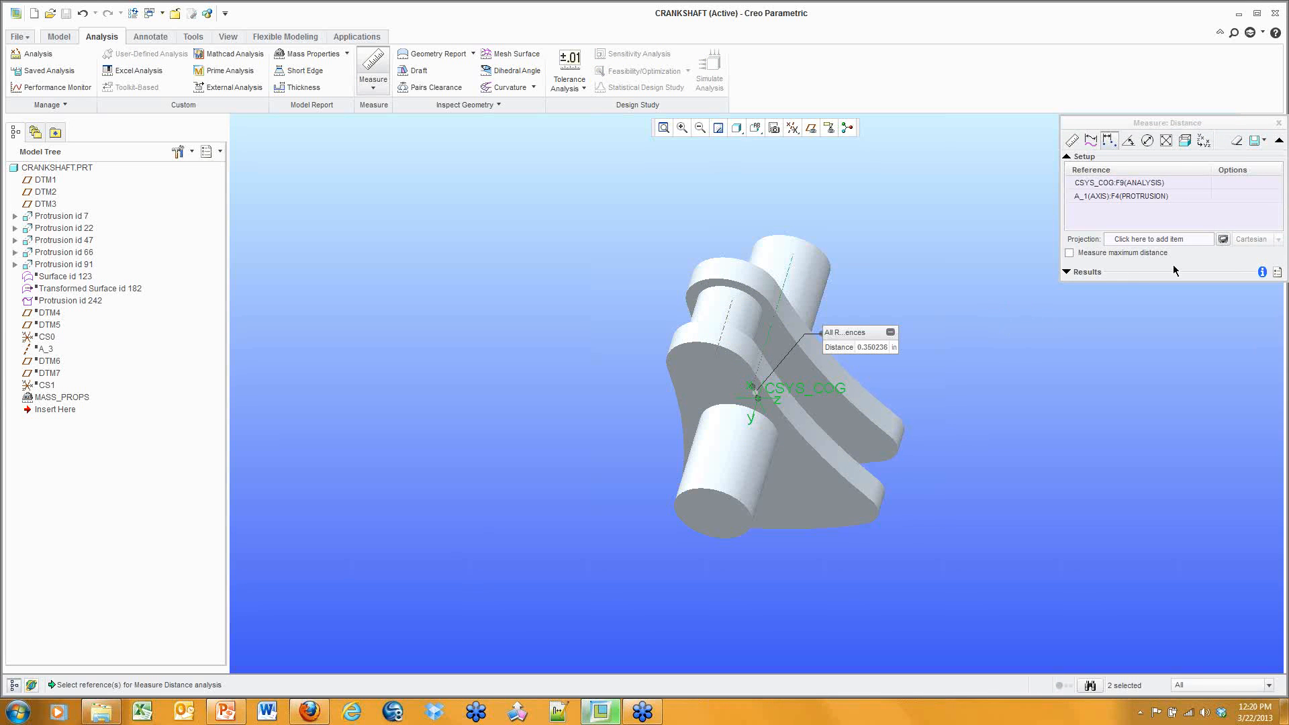
{"action": "left_click", "coordinate": [1075, 273]}
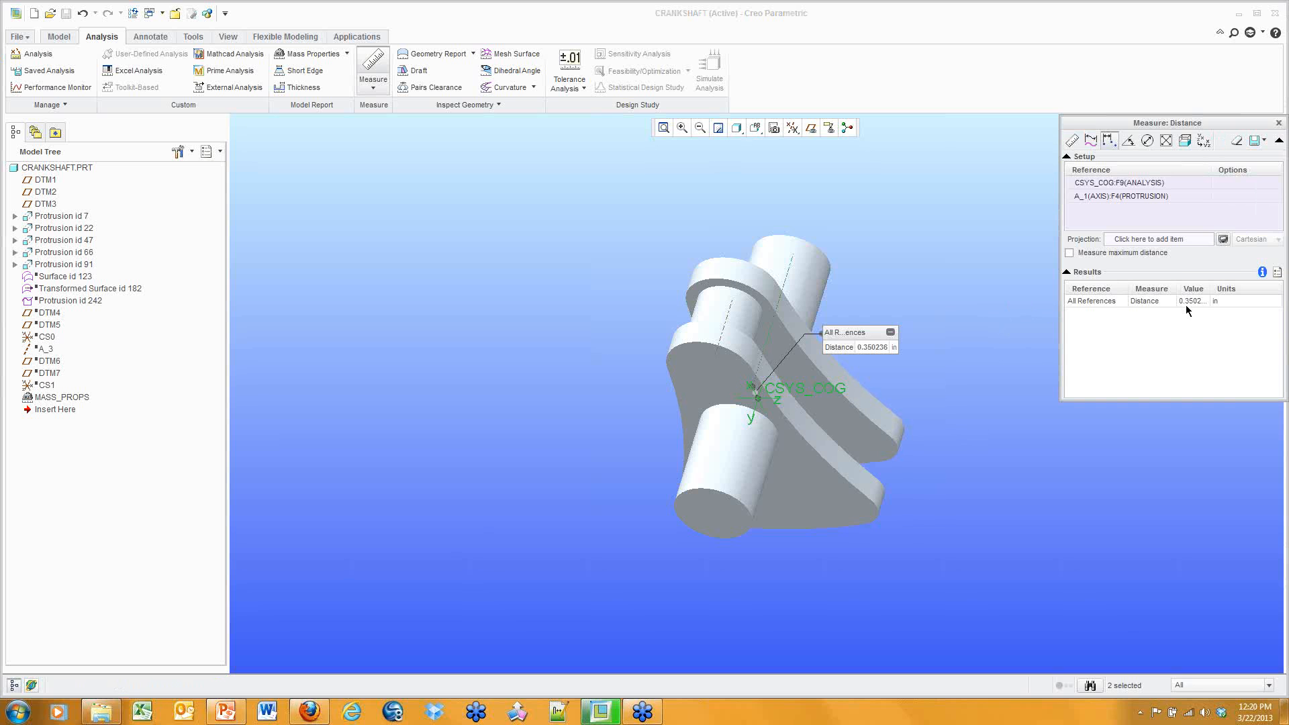
{"action": "left_click", "coordinate": [756, 131]}
{"action": "left_click", "coordinate": [773, 183]}
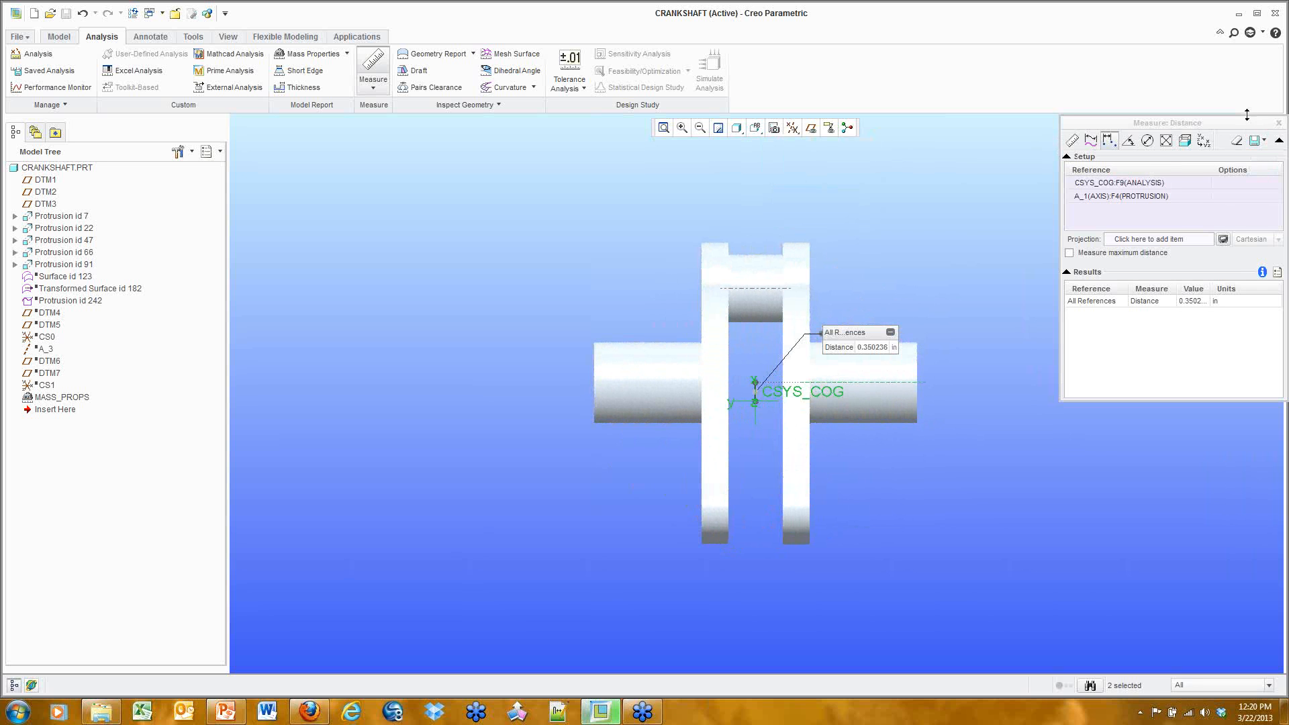
Step: Save the distance measurement as a feature named COG_MEASURE and close the measurement
{"action": "left_click_drag", "start_coordinate": [1243, 125], "coordinate": [1196, 104]}
{"action": "left_click", "coordinate": [1217, 119]}
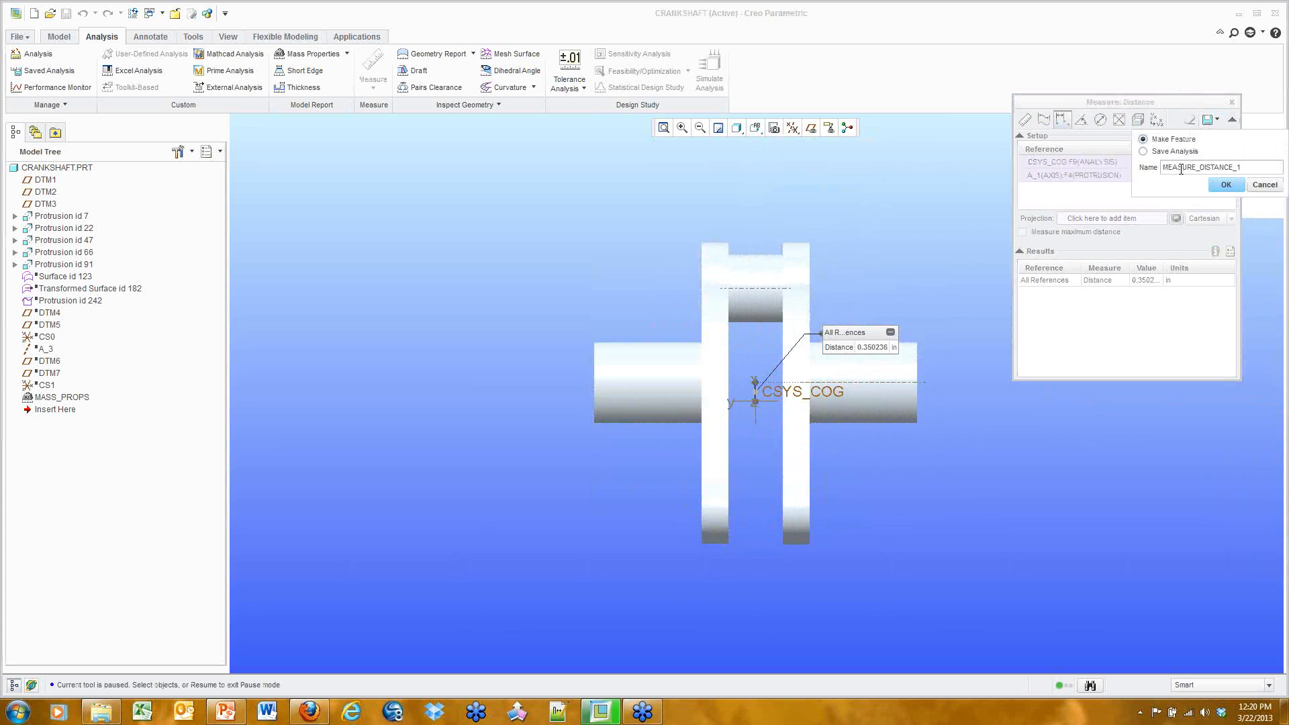
{"action": "left_click", "coordinate": [1183, 168]}
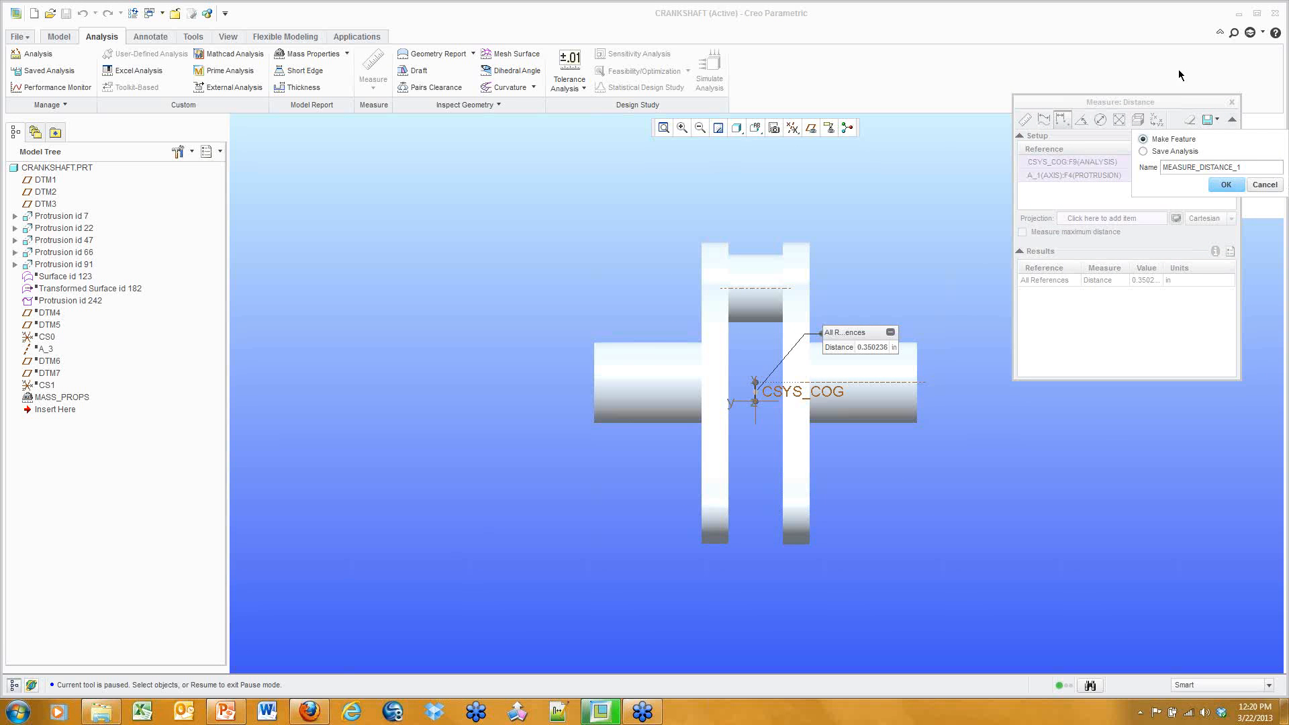
{"action": "left_click_drag", "start_coordinate": [1241, 168], "coordinate": [1193, 167]}
{"action": "type", "text": "EASURE"}
{"action": "left_click", "coordinate": [1164, 167]}
{"action": "type", "text": "CCG_"}
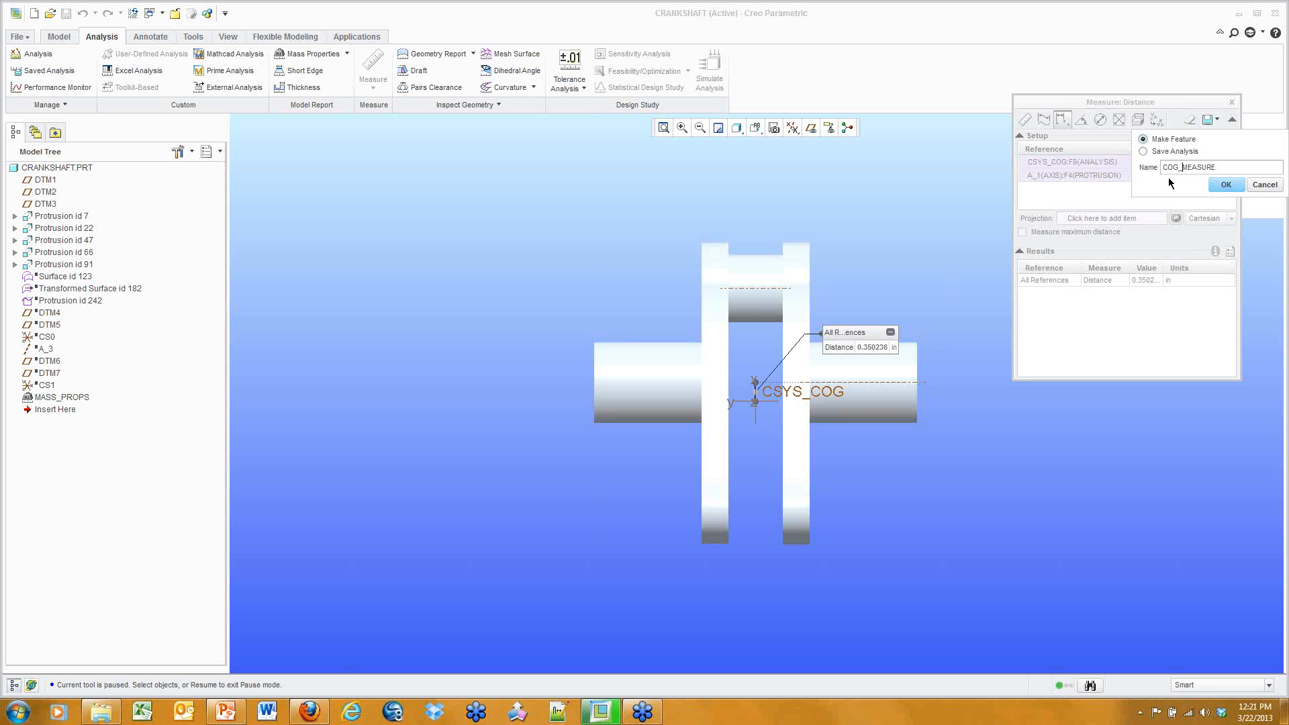
{"action": "left_click", "coordinate": [1237, 187]}
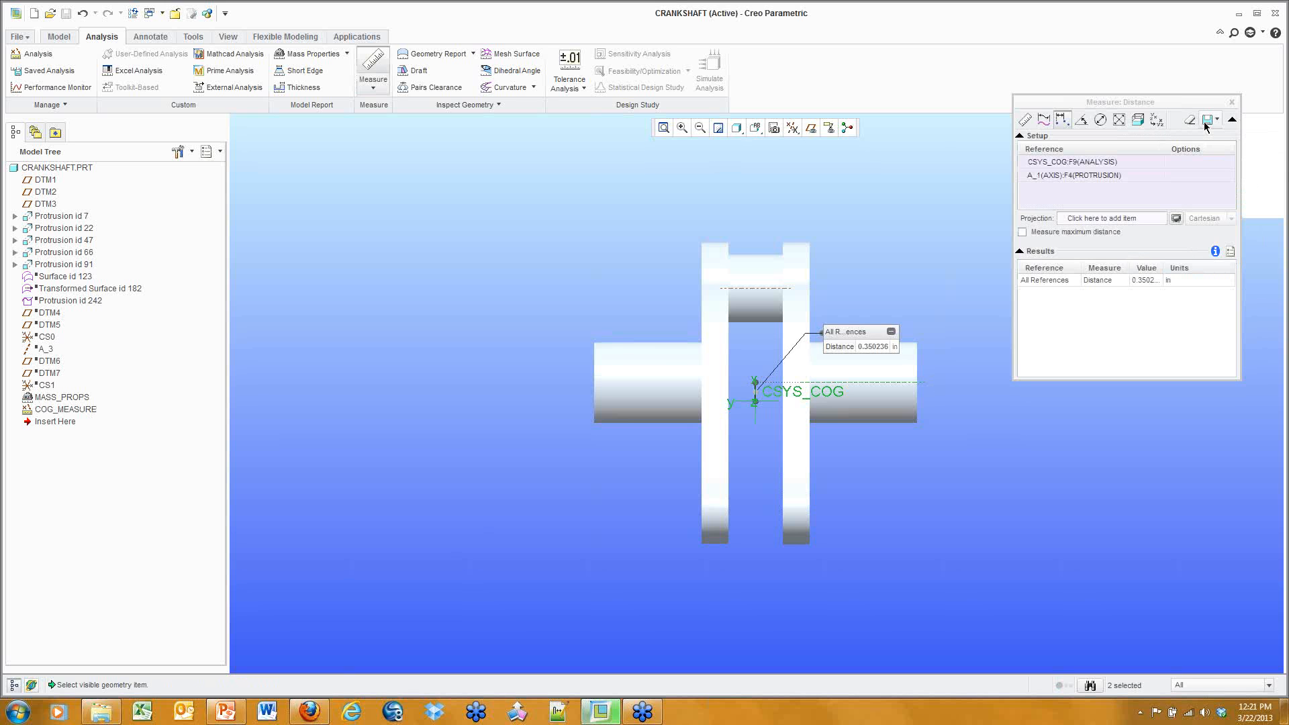
{"action": "left_click", "coordinate": [1233, 102]}
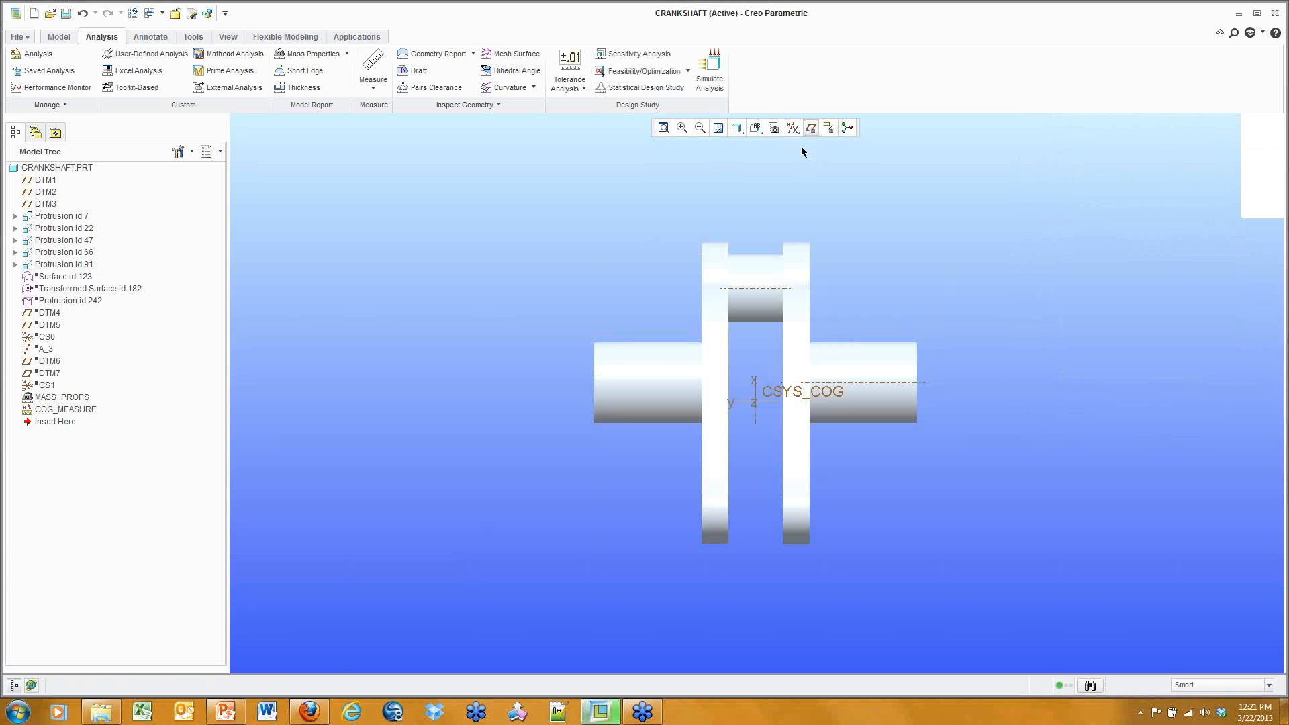
Step: Hide the axes and review the COG_MEASURE and MASS_PROPS features in the model's feature list
{"action": "left_click", "coordinate": [792, 128]}
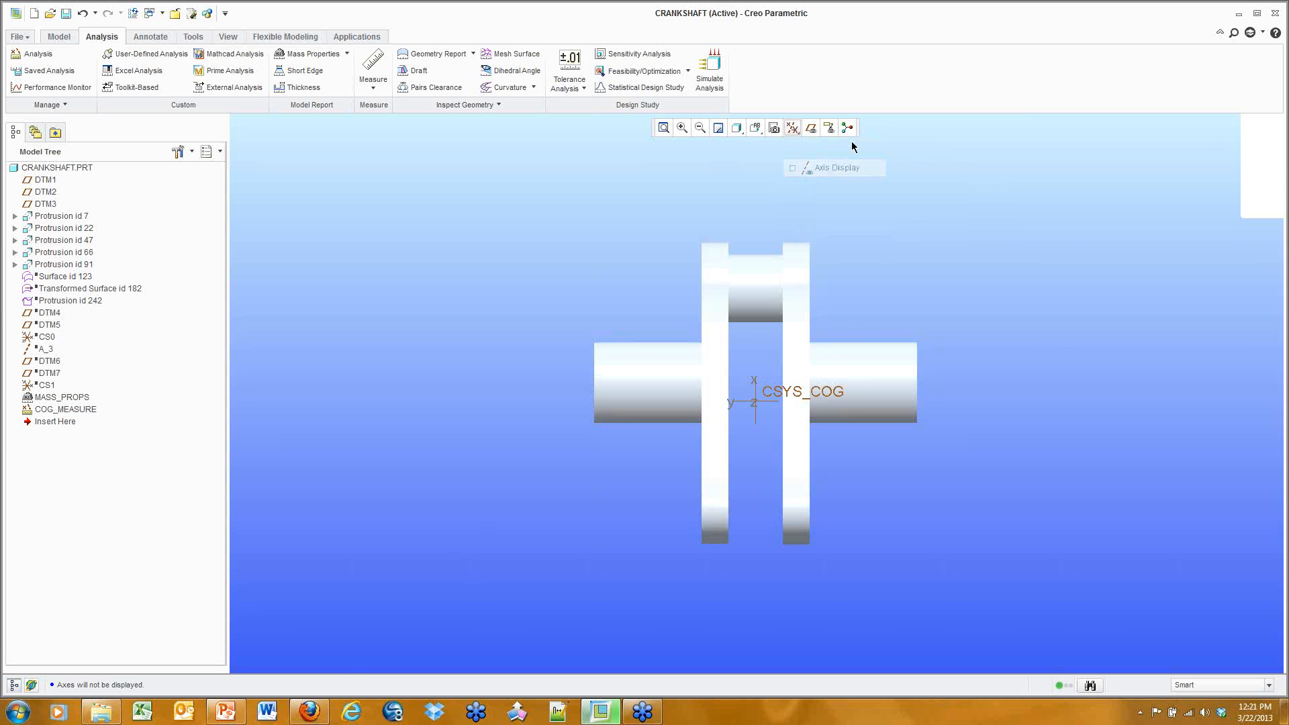
{"action": "left_click", "coordinate": [74, 411]}
{"action": "left_click", "coordinate": [72, 397]}
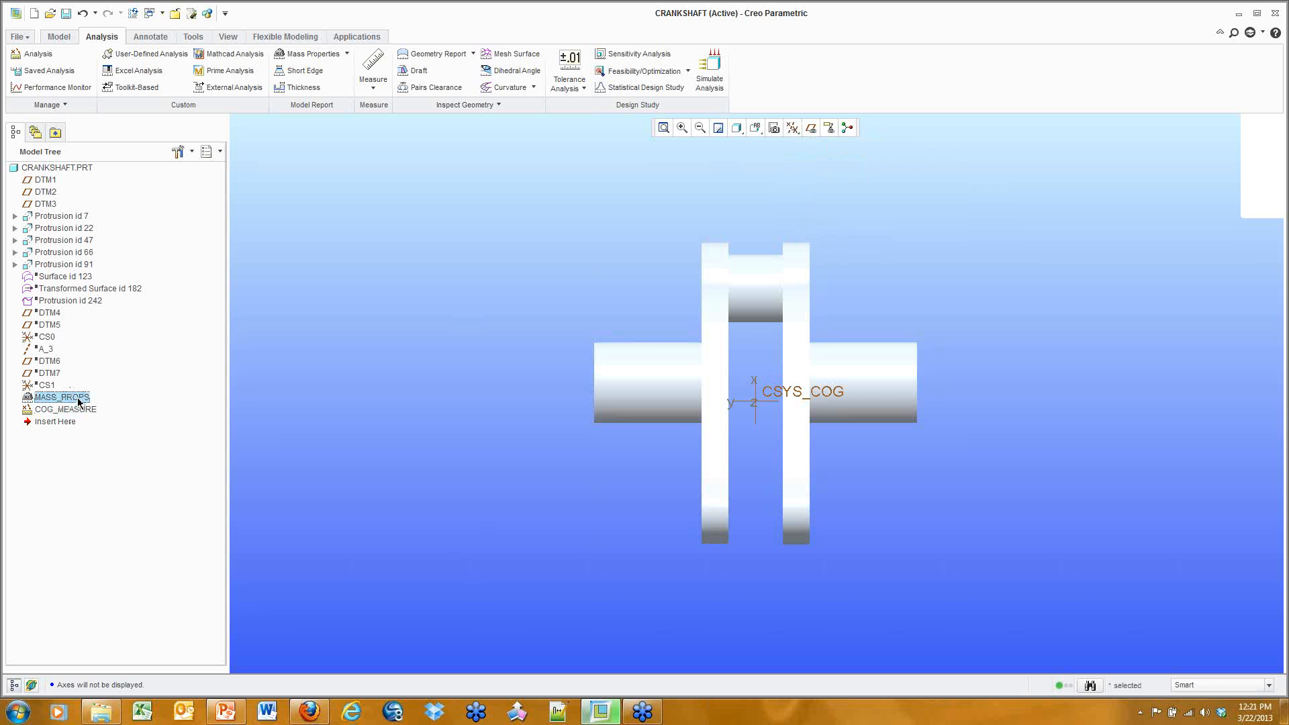
{"action": "left_click", "coordinate": [521, 329]}
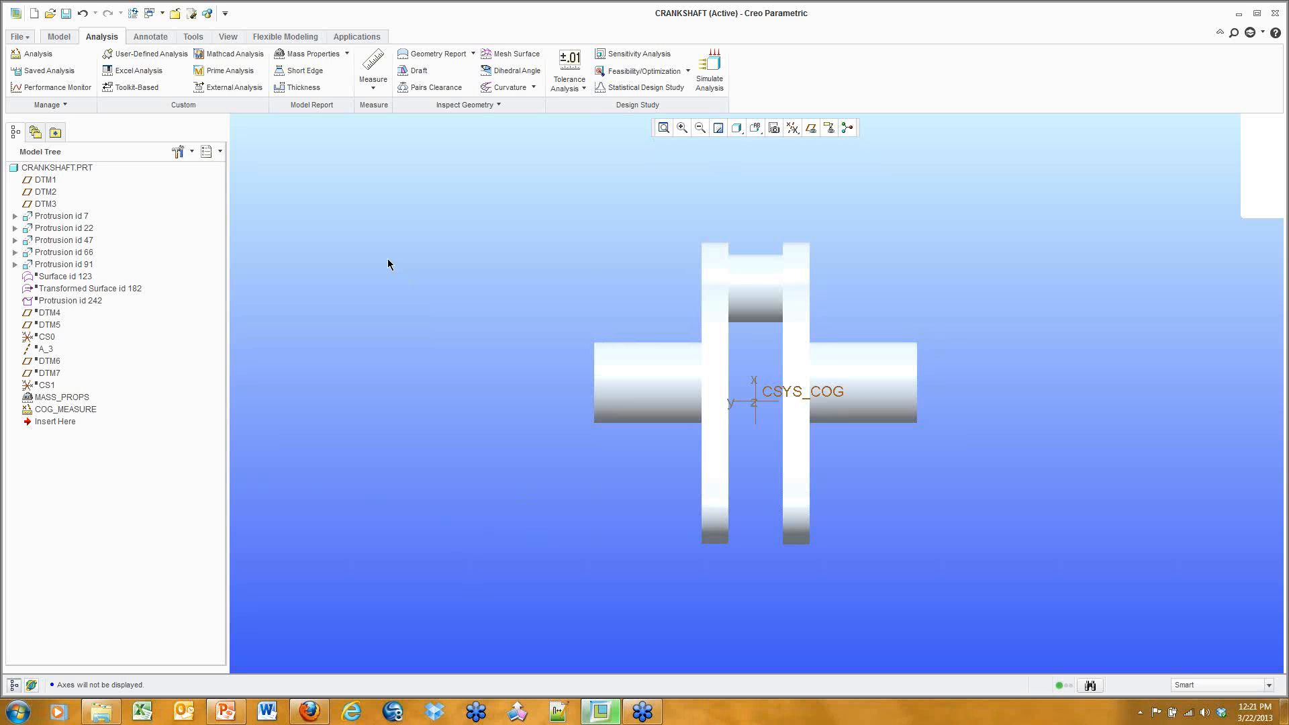
Step: Start a new design study on the crankshaft and set its type to Feasibility, keeping the default name
{"action": "left_click", "coordinate": [642, 71]}
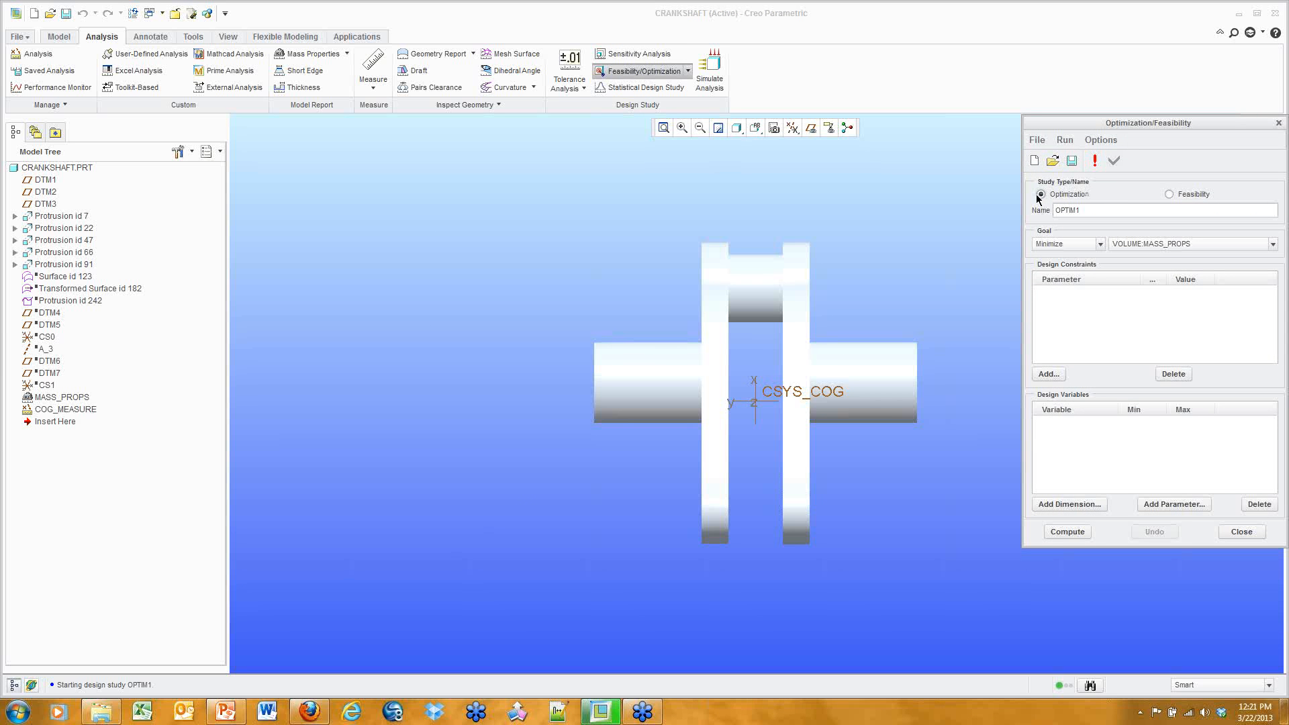
{"action": "left_click", "coordinate": [1169, 194]}
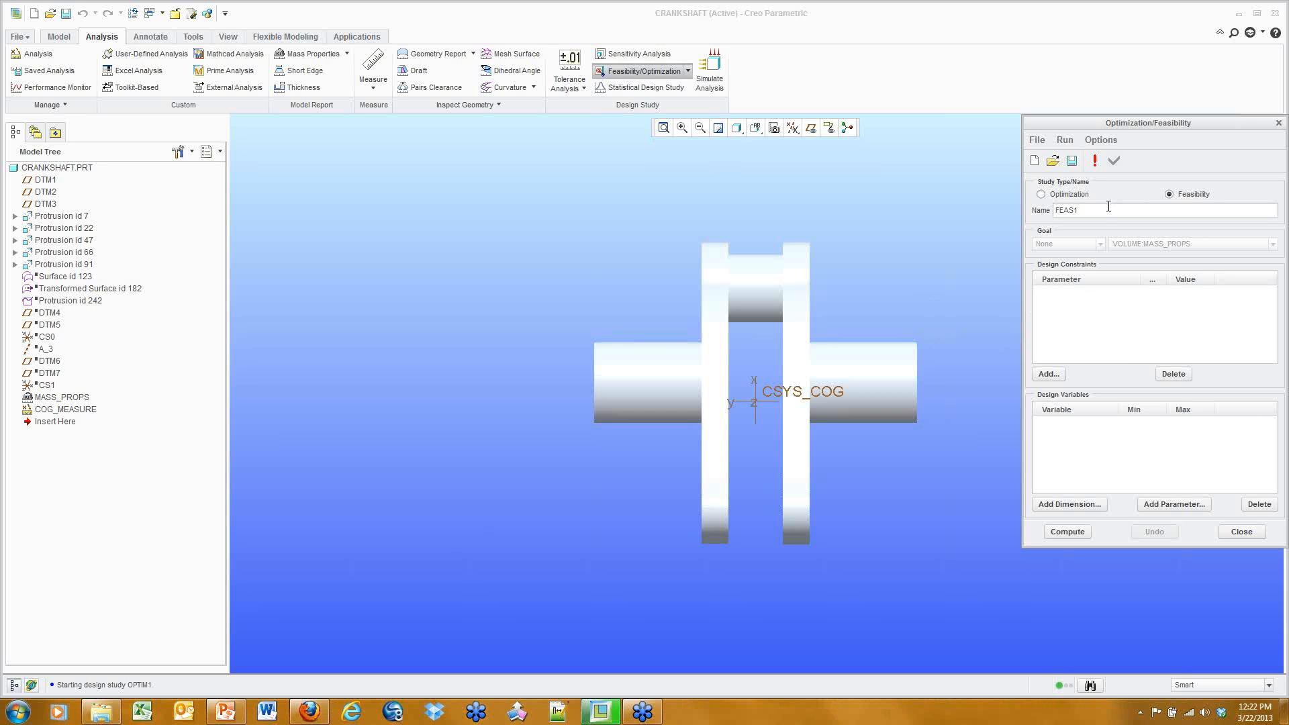
{"action": "double_click", "coordinate": [1059, 210]}
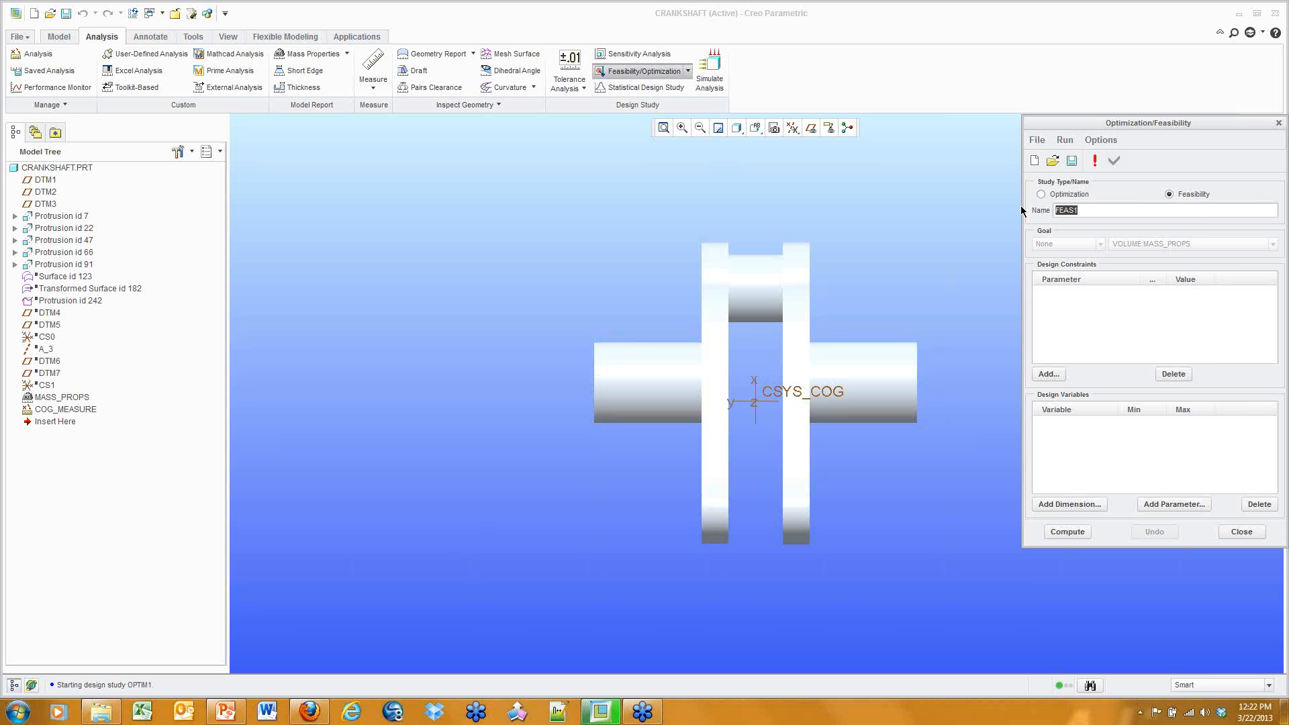
Step: Add a design constraint that sets DISTANCE:COG_MEASURE equal to 0, and finish adding constraints
{"action": "left_click", "coordinate": [1049, 374]}
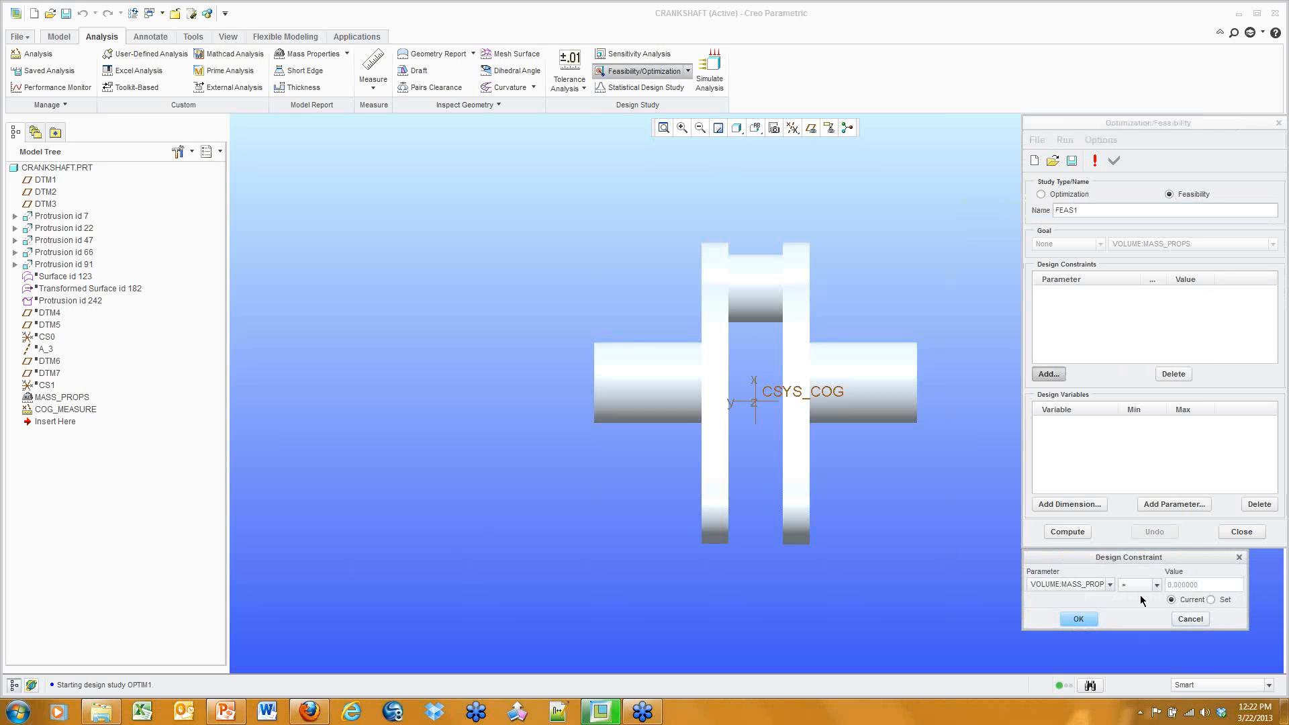
{"action": "left_click", "coordinate": [1110, 584]}
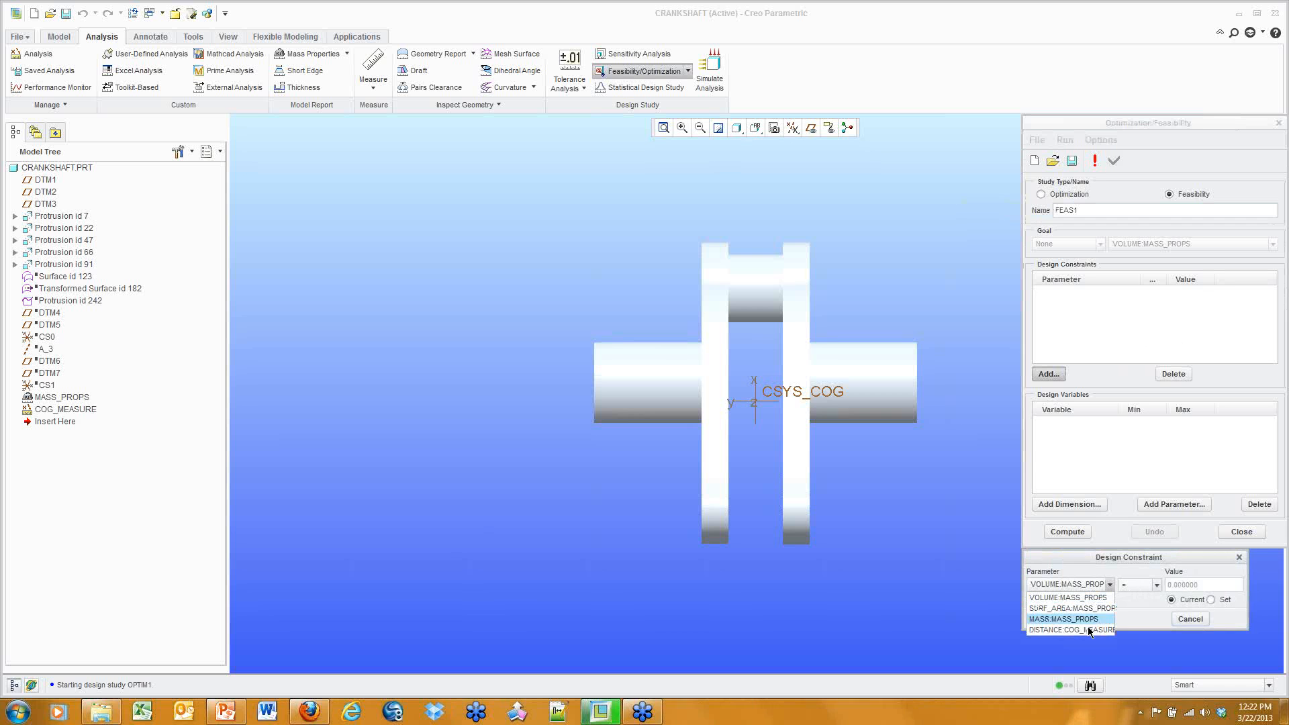
{"action": "left_click", "coordinate": [1093, 631]}
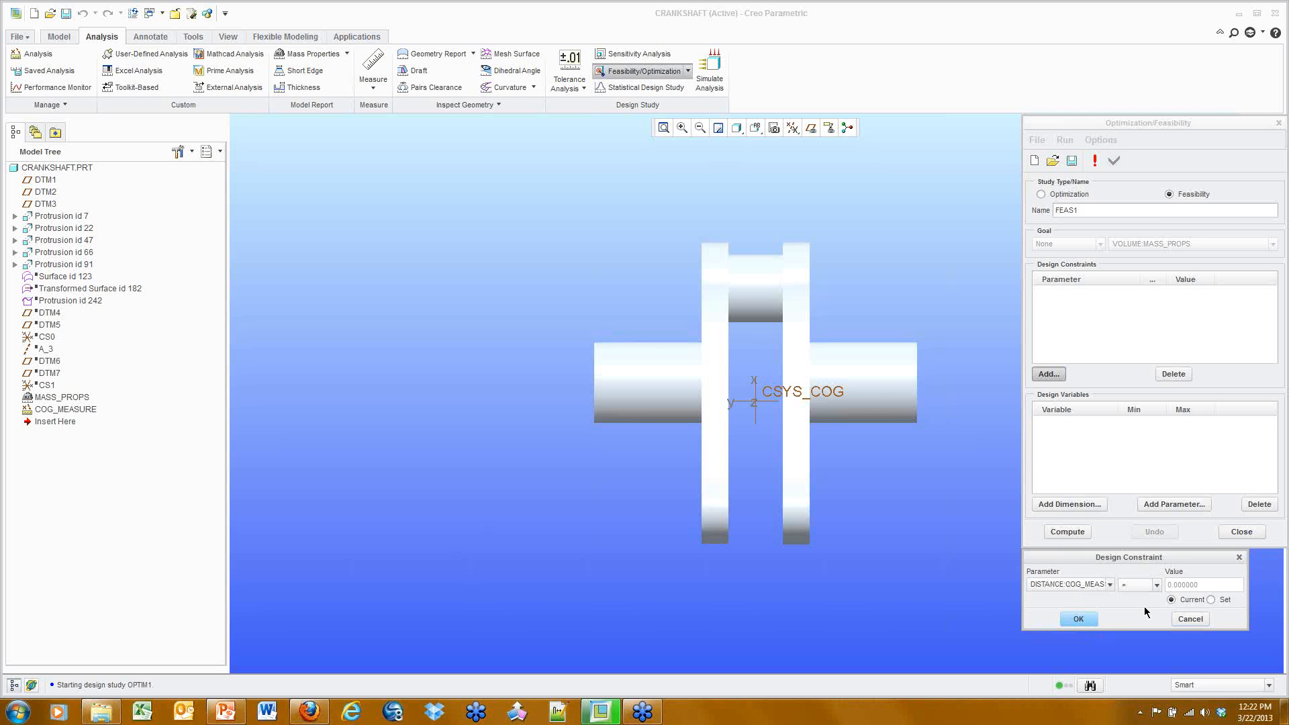
{"action": "left_click", "coordinate": [1143, 586]}
{"action": "left_click", "coordinate": [1143, 584]}
{"action": "left_click", "coordinate": [1212, 600]}
{"action": "left_click", "coordinate": [1090, 618]}
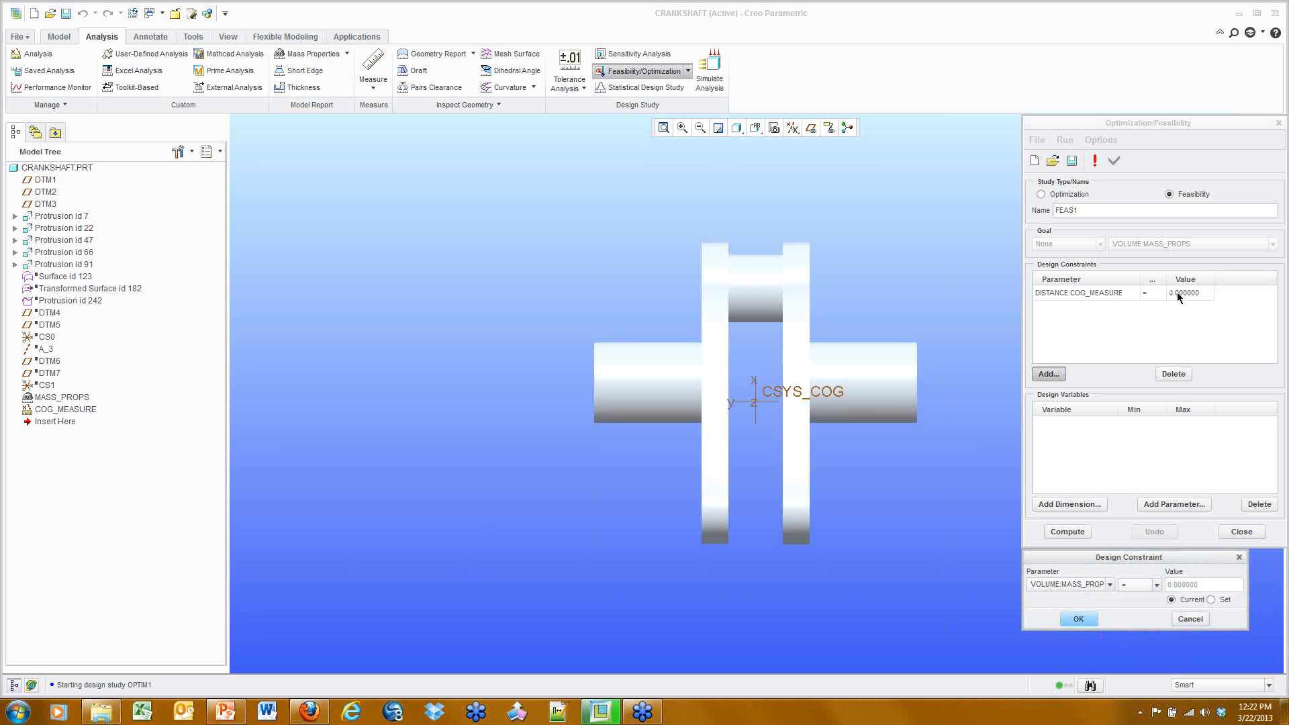
{"action": "left_click", "coordinate": [1186, 619]}
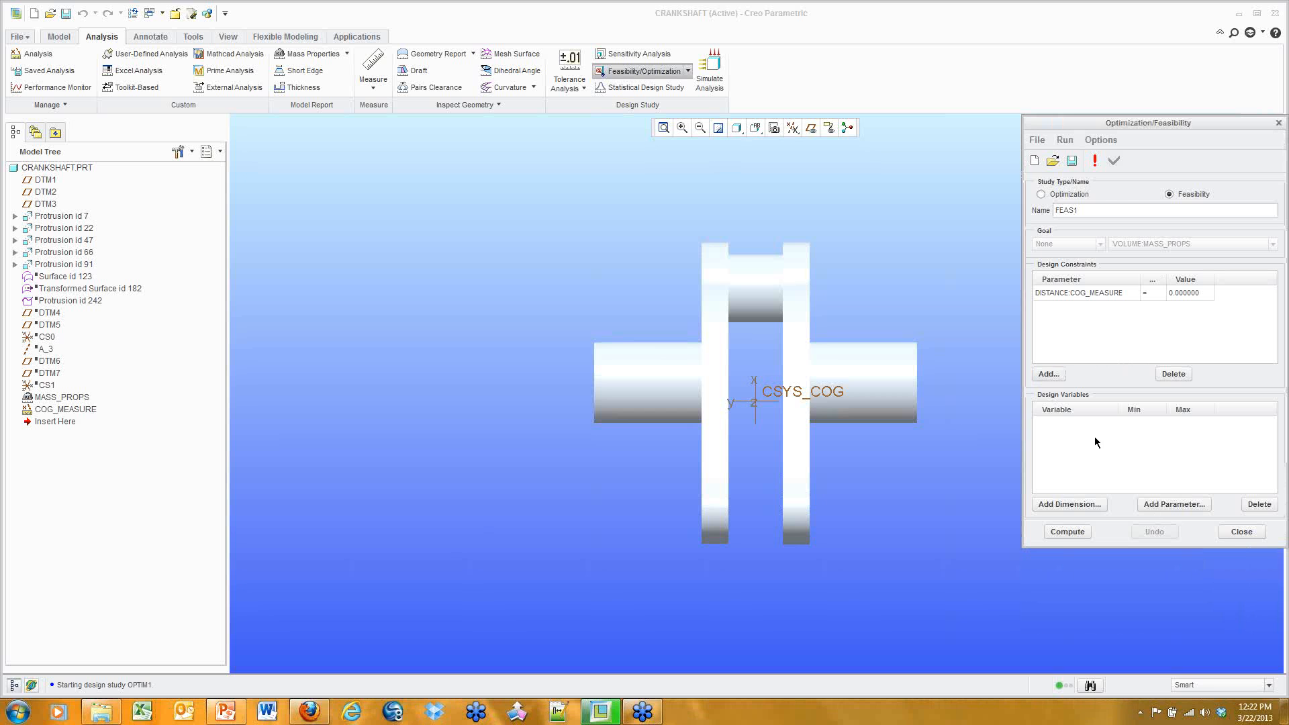
Step: Start adding dimensions as design variables and display the sketch dimensions of the crank web, Protrusion id 22
{"action": "left_click", "coordinate": [1070, 505]}
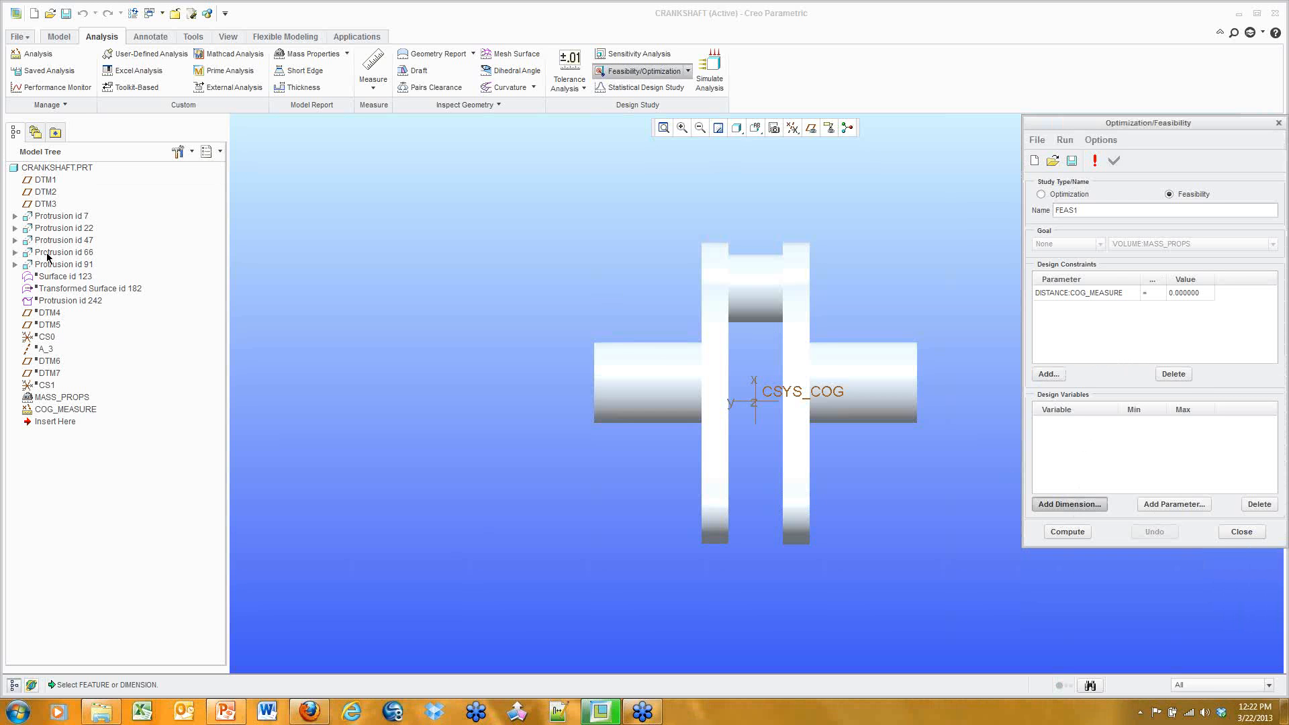
{"action": "left_click", "coordinate": [27, 228]}
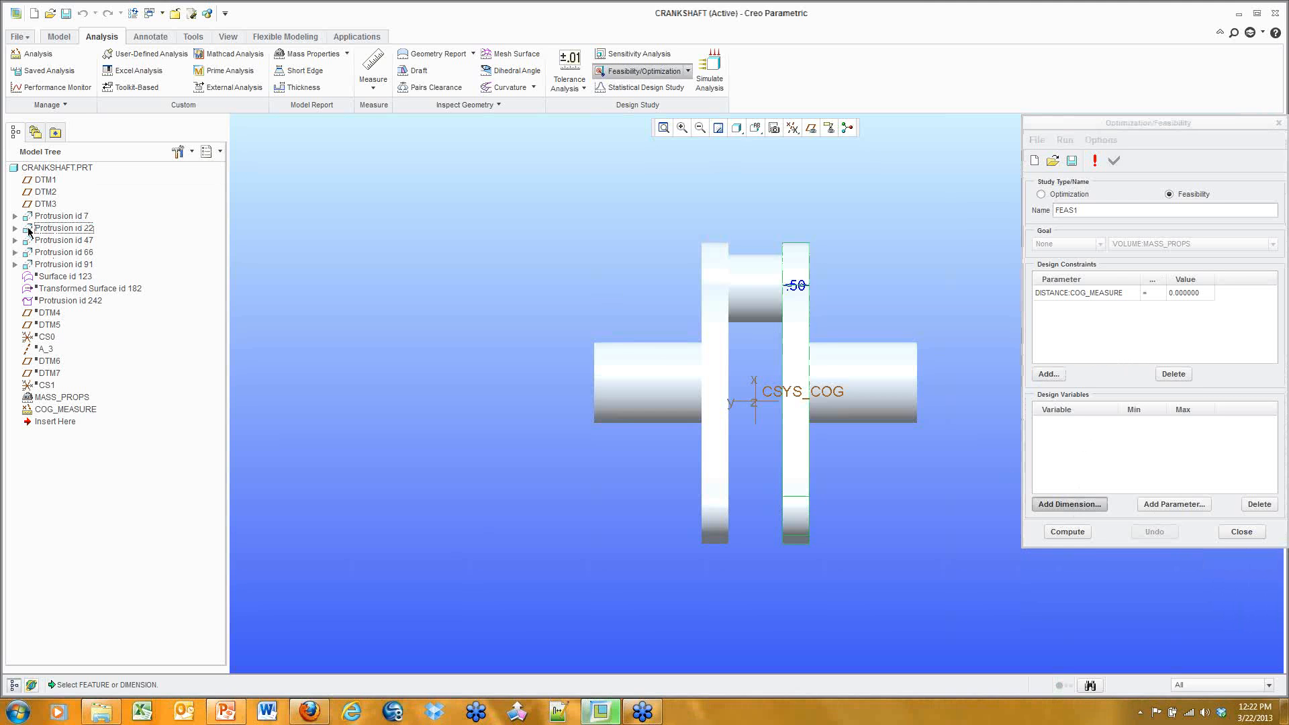
{"action": "left_click", "coordinate": [46, 218]}
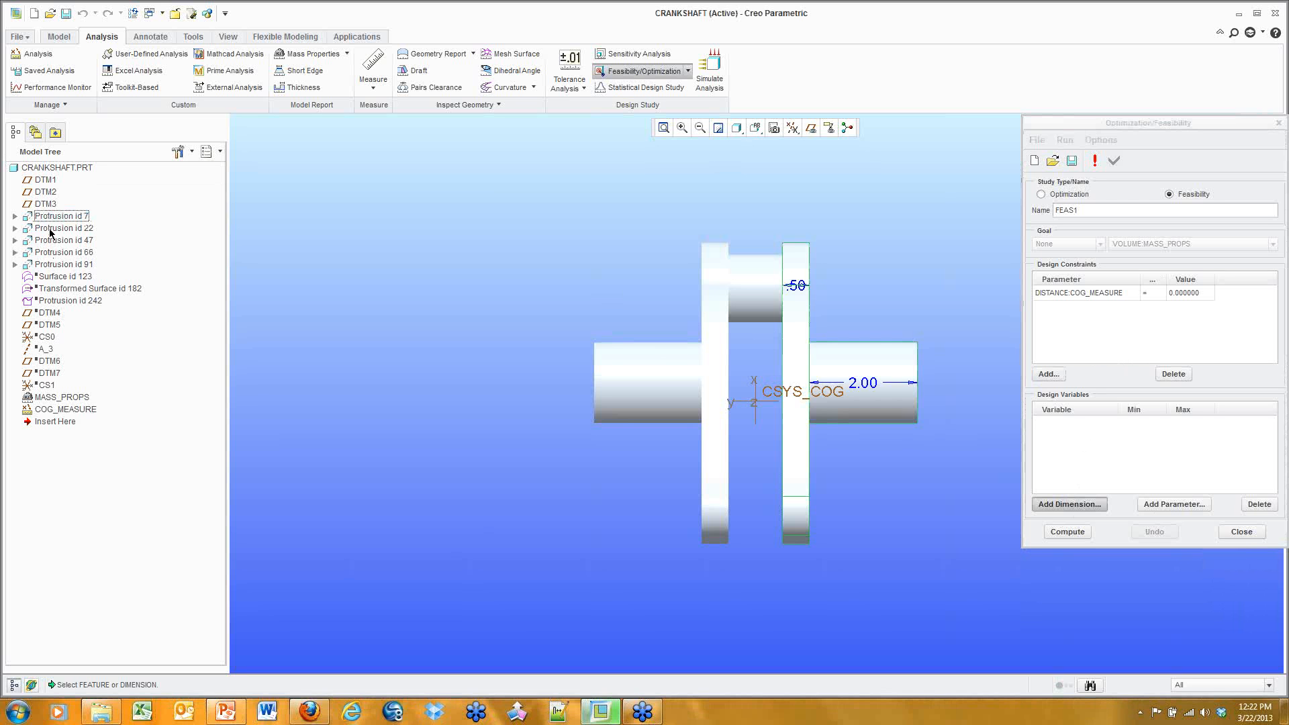
{"action": "left_click", "coordinate": [83, 241]}
{"action": "key", "text": "ctrl+d"}
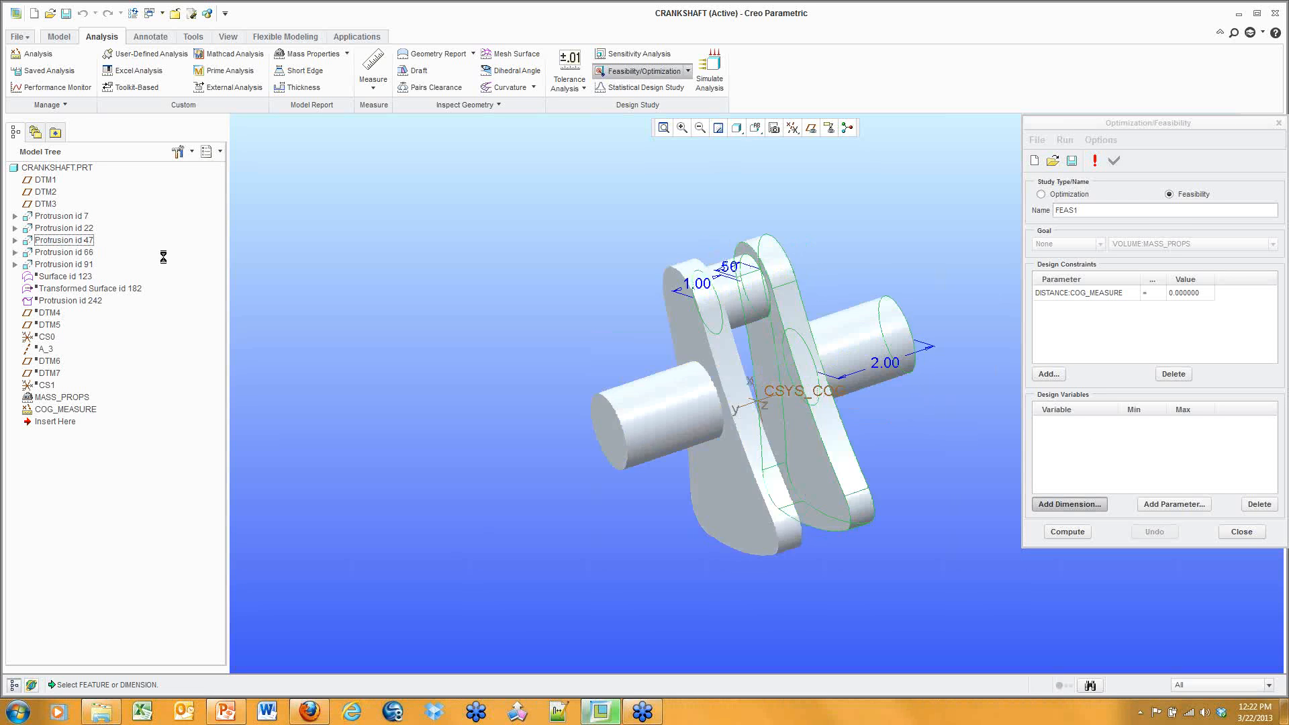
{"action": "left_click", "coordinate": [15, 228]}
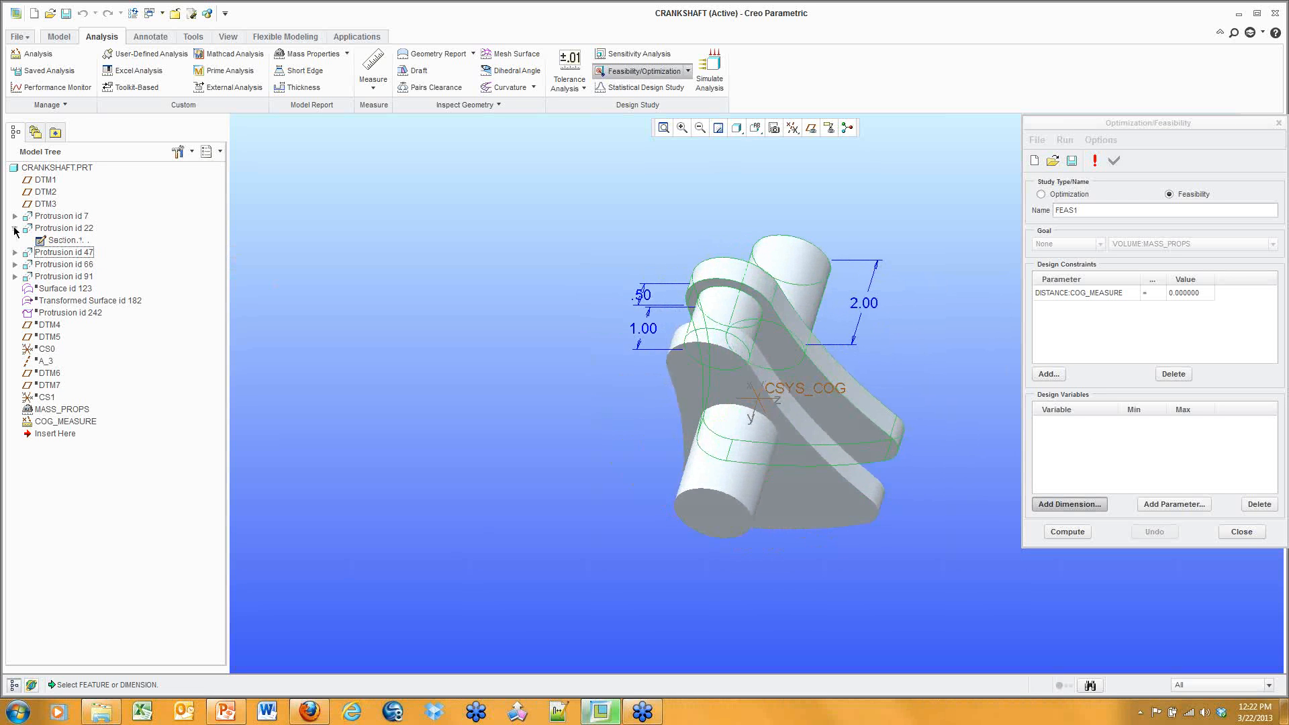
{"action": "left_click", "coordinate": [64, 228]}
{"action": "middle_click_drag", "start_coordinate": [768, 460], "coordinate": [821, 429]}
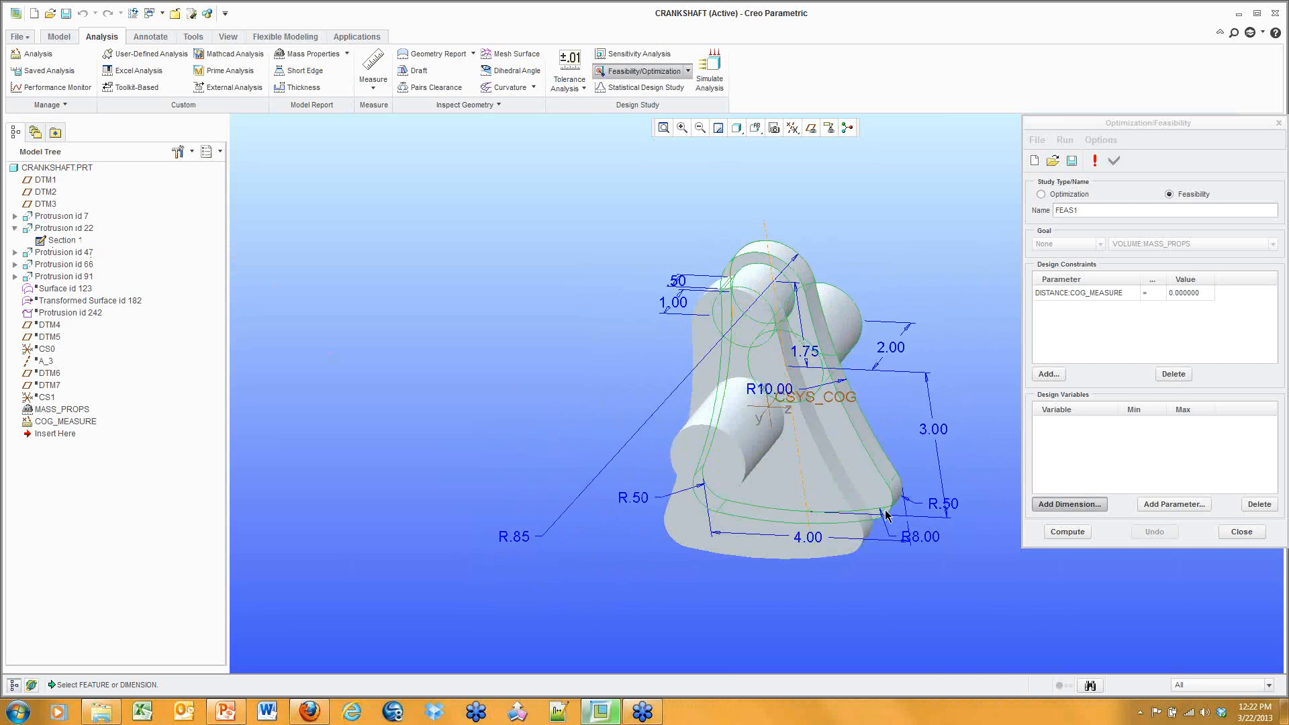
Step: Add the web's 4.00 width, 3.00 height and R8.00 bottom arc dimensions as design variables
{"action": "middle_click_drag", "start_coordinate": [887, 514], "coordinate": [759, 459], "text": "shift"}
{"action": "scroll", "coordinate": [757, 460], "scroll_direction": "up", "scroll_amount": 1}
{"action": "left_click", "coordinate": [685, 481]}
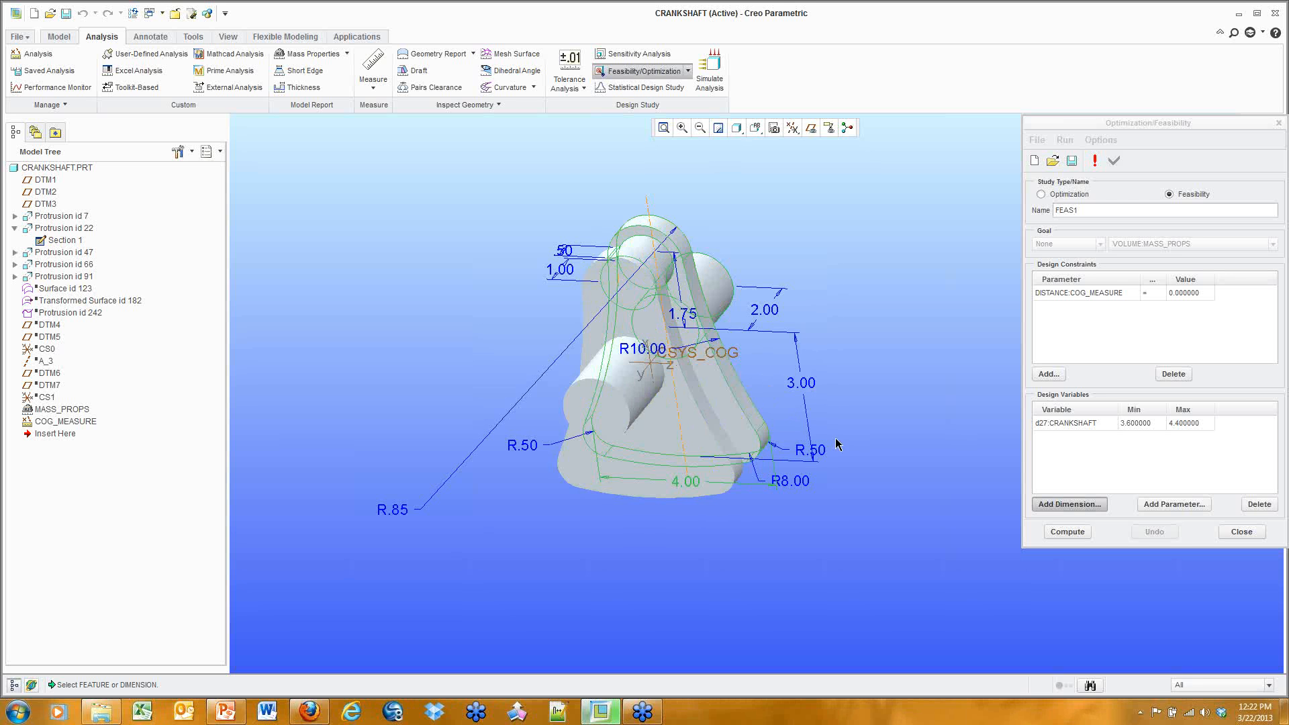
{"action": "left_click", "coordinate": [805, 383]}
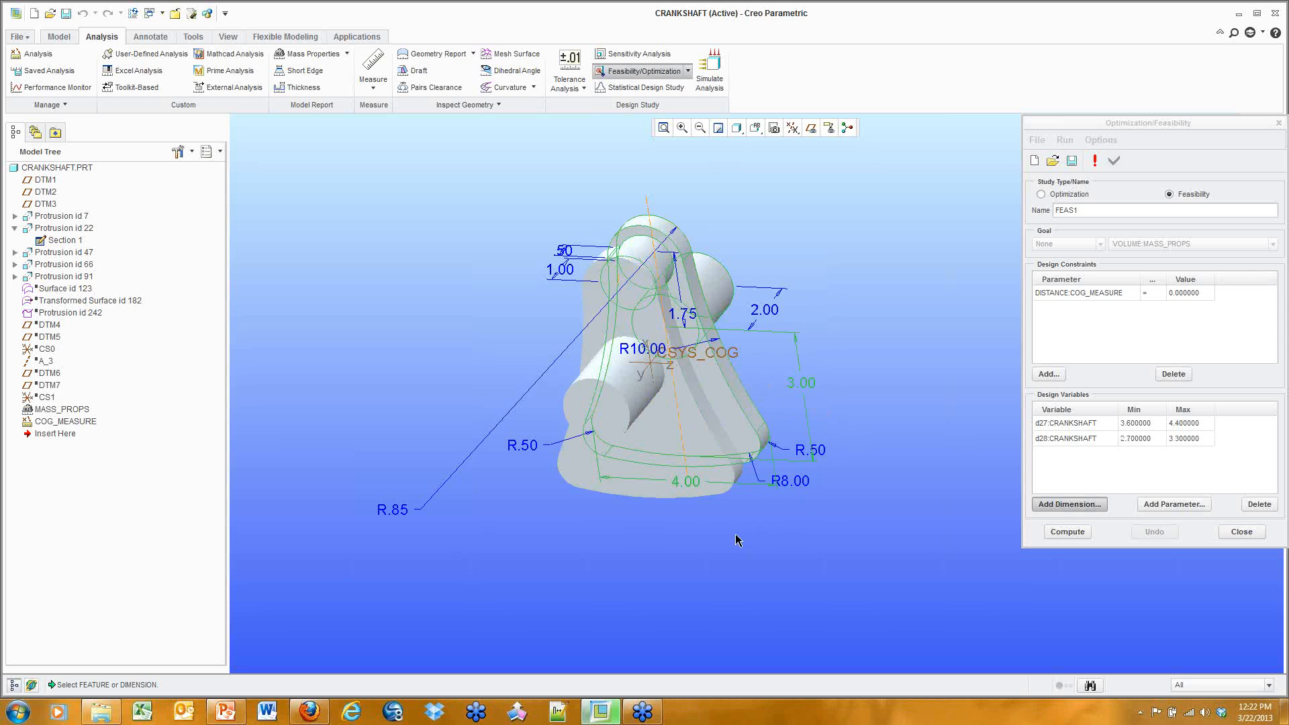
{"action": "middle_click_drag", "start_coordinate": [743, 541], "coordinate": [735, 488]}
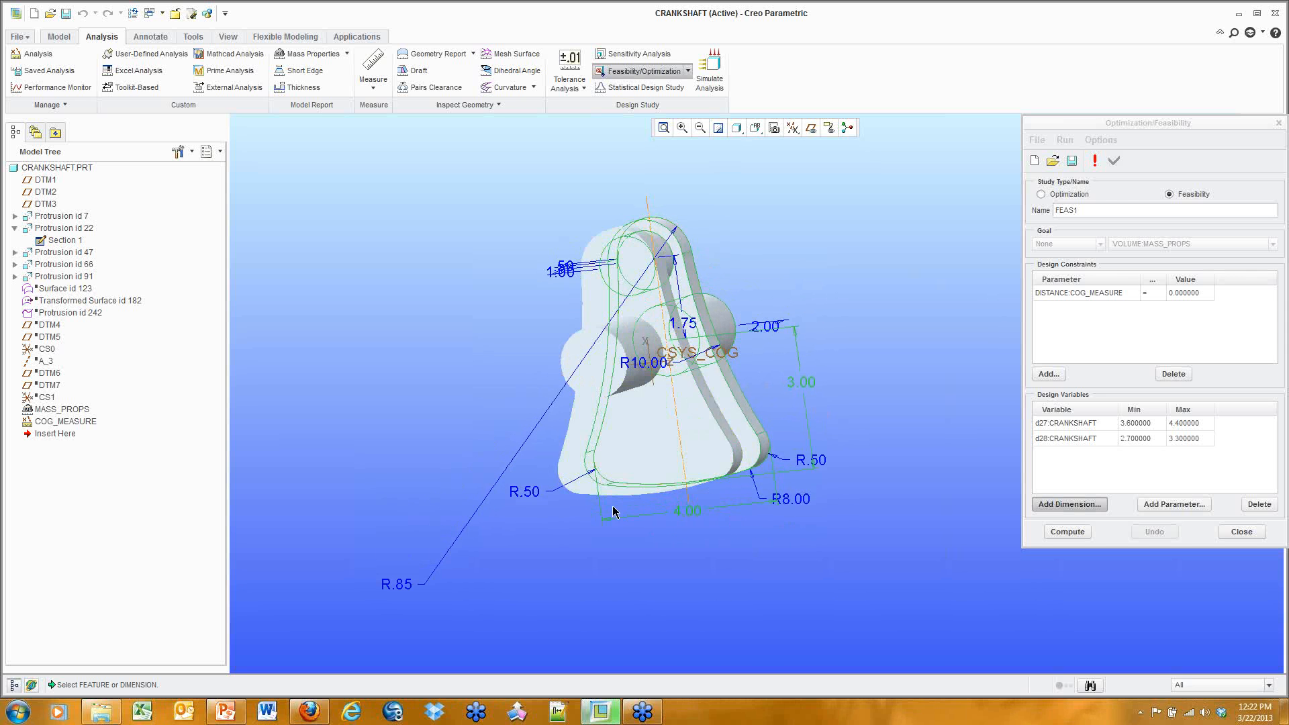
{"action": "left_click", "coordinate": [772, 499]}
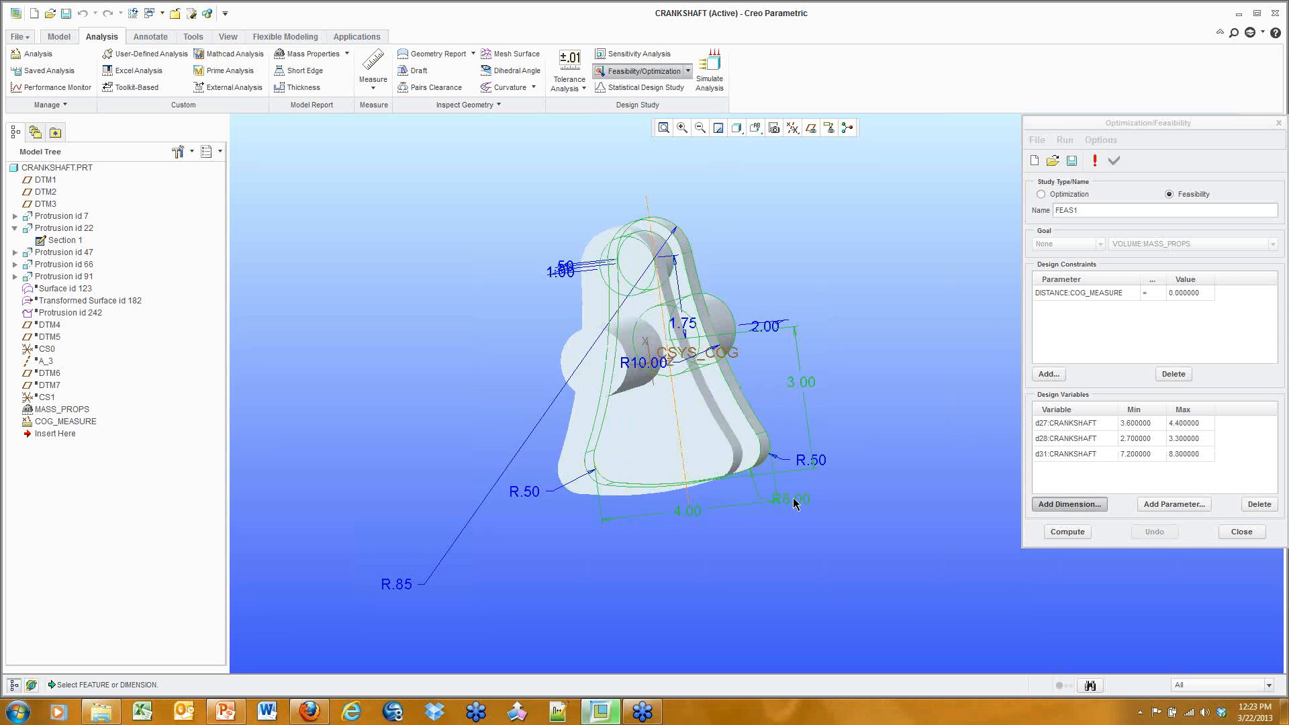
Step: Set the allowed range of design variable d27 to 2 to 6 and of d28 to 2 to 5
{"action": "left_click", "coordinate": [1135, 423]}
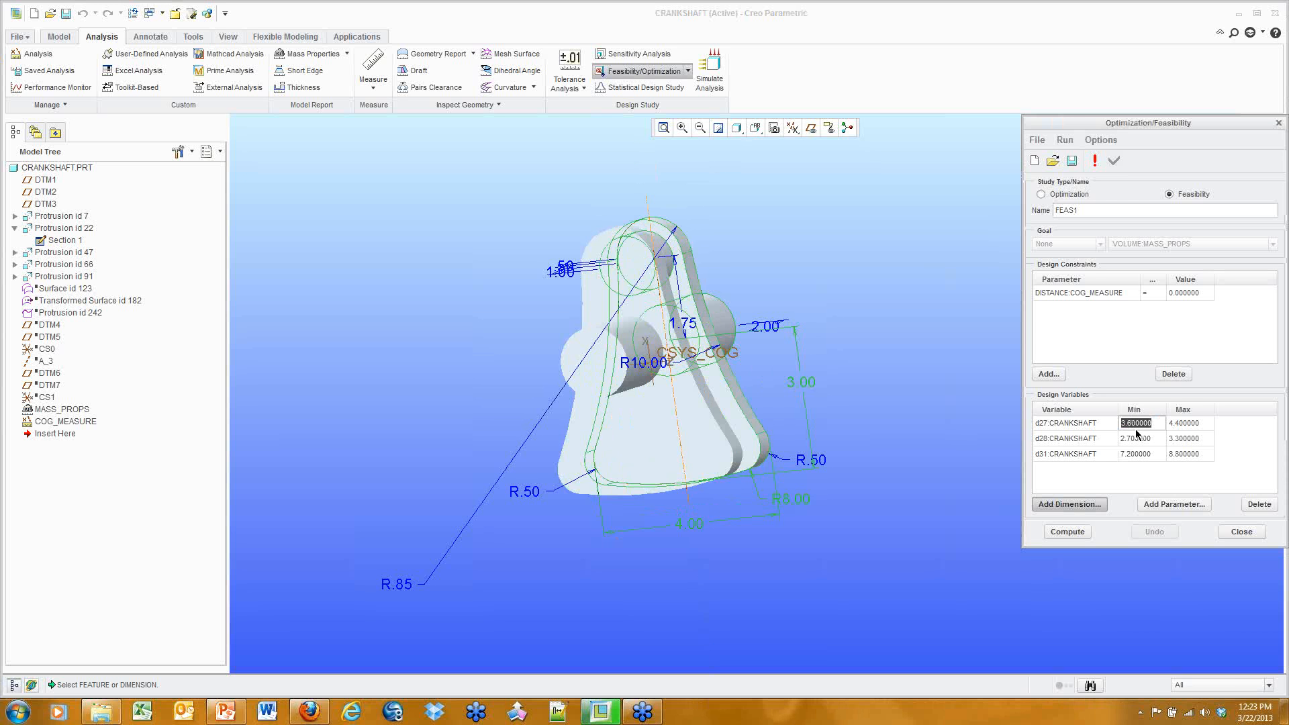
{"action": "type", "text": "2."}
{"action": "left_click", "coordinate": [1188, 424]}
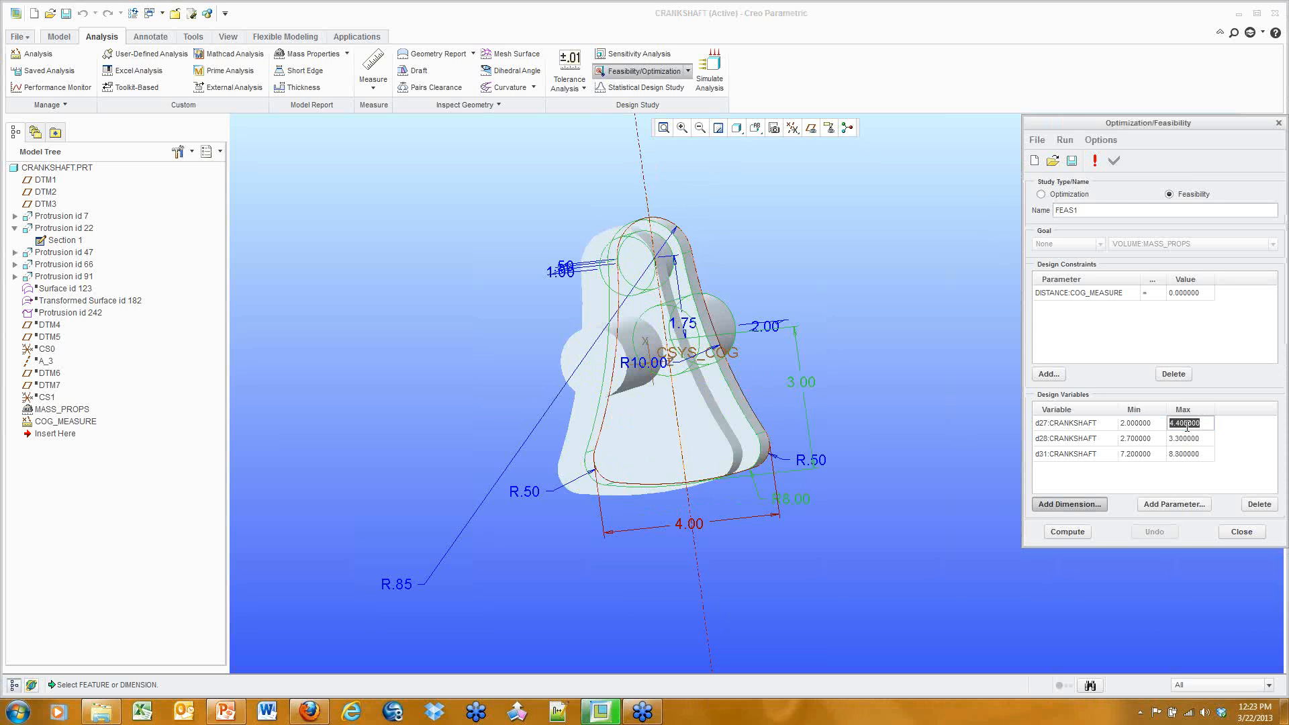
{"action": "type", "text": "6"}
{"action": "left_click", "coordinate": [1143, 440]}
{"action": "type", "text": "2"}
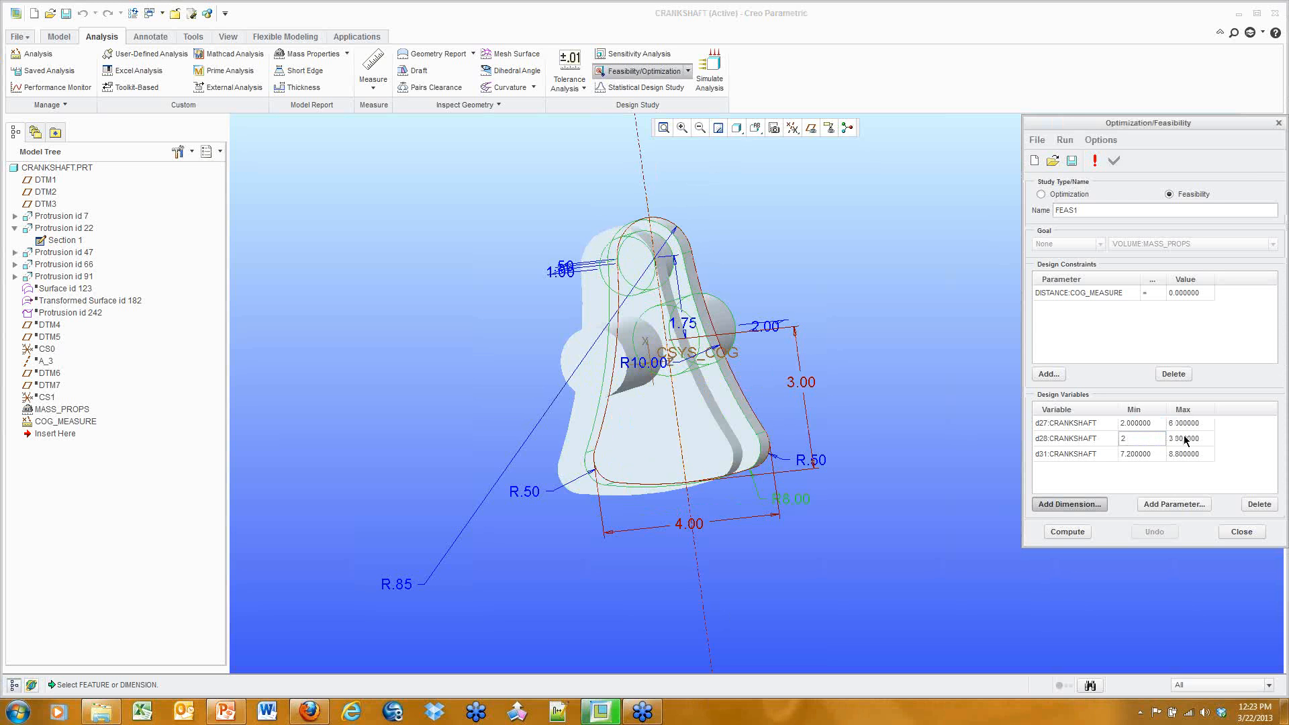
{"action": "left_click", "coordinate": [1186, 439]}
{"action": "type", "text": "5"}
Step: Set the allowed range of design variable d31 to 6 to 9, keeping the study type as Feasibility
{"action": "left_click", "coordinate": [1142, 454]}
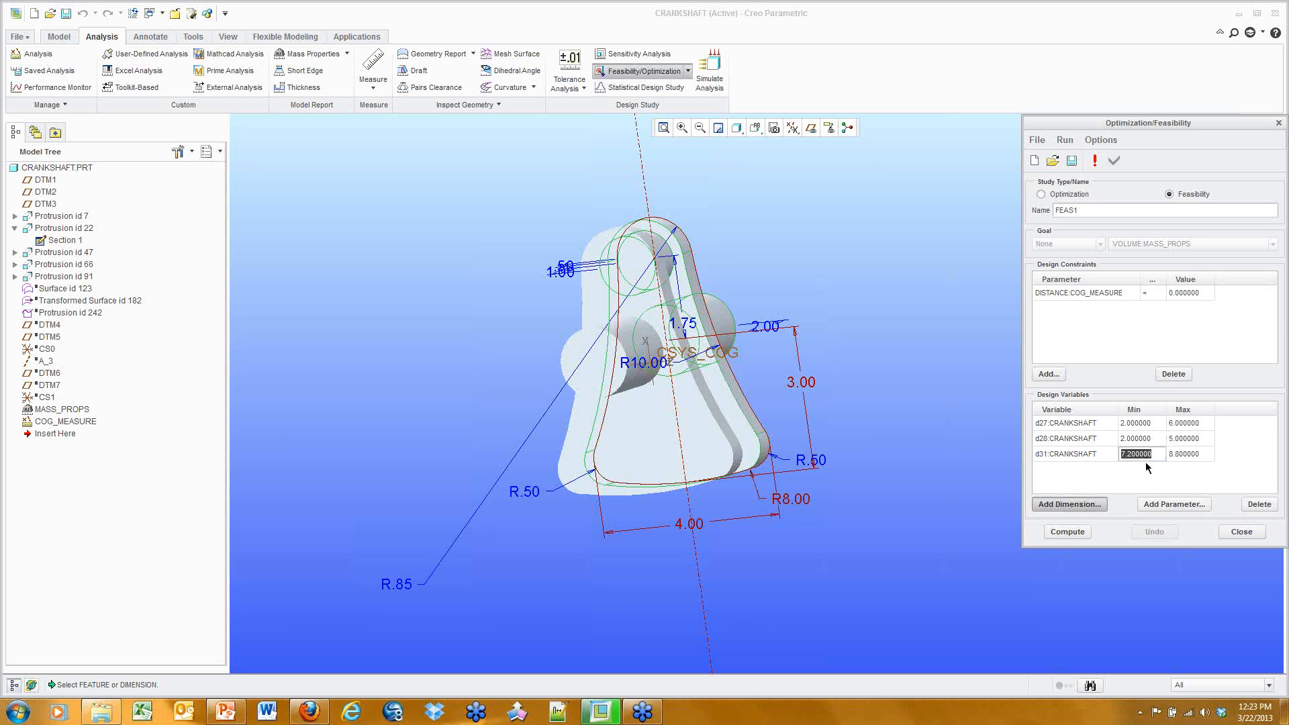
{"action": "type", "text": "6"}
{"action": "left_click", "coordinate": [1189, 455]}
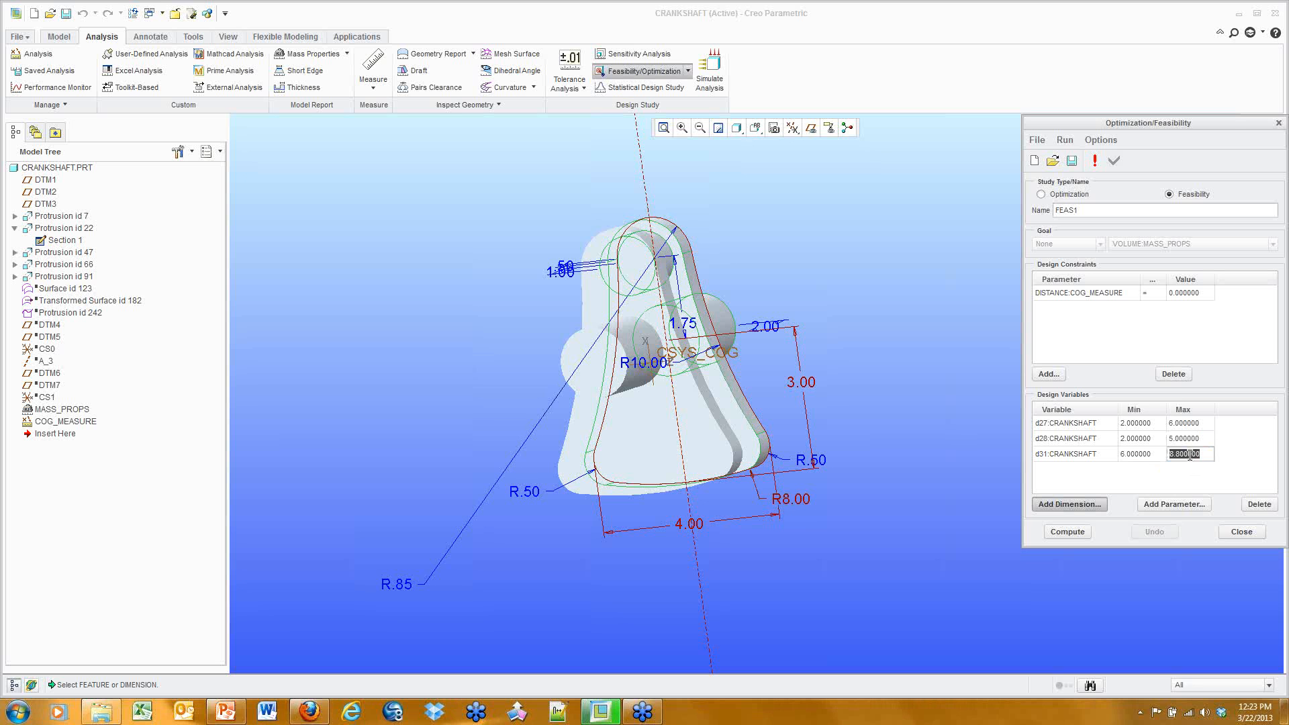
{"action": "type", "text": "9"}
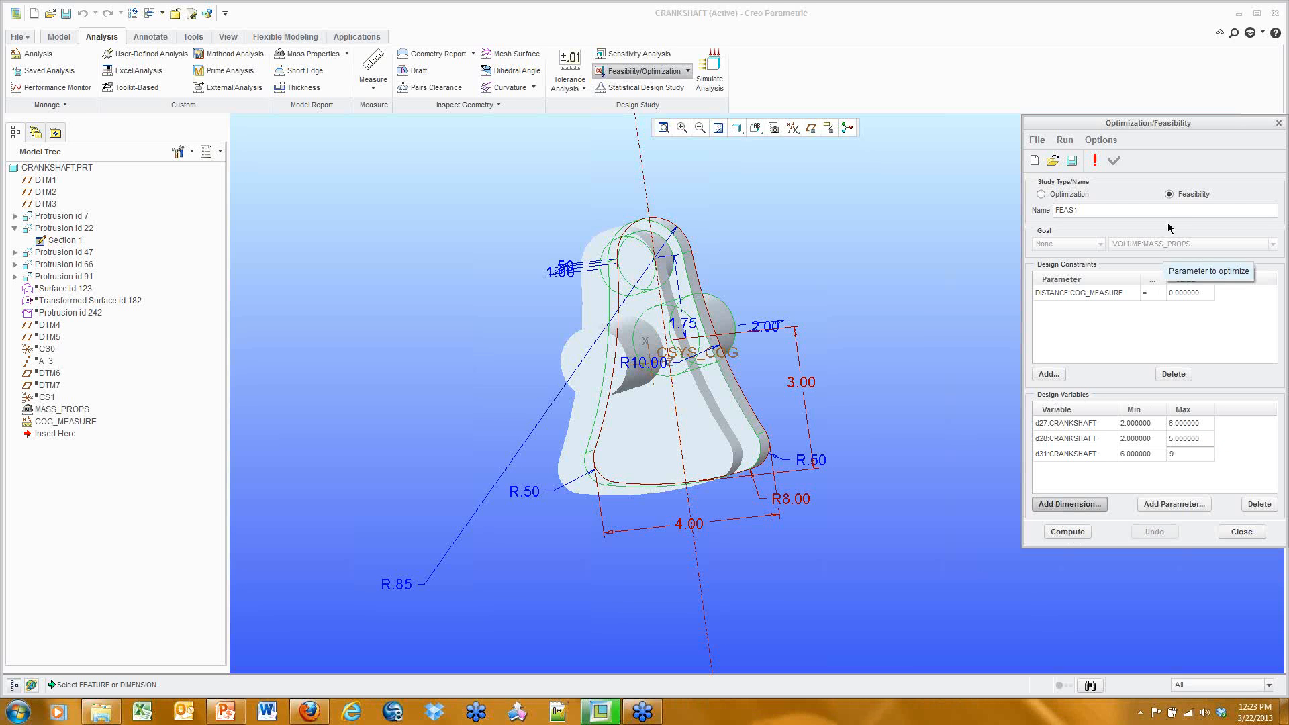
{"action": "left_click", "coordinate": [1170, 194]}
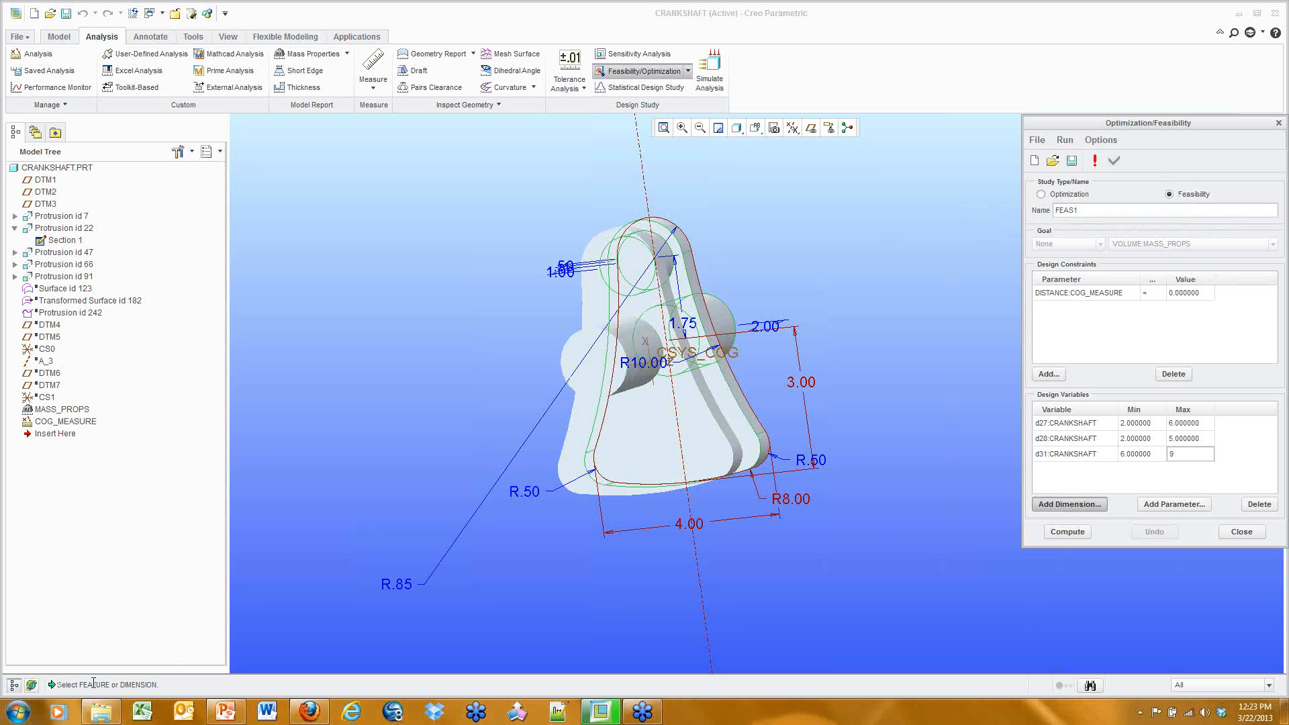
Step: Compute the feasibility study, undo its solution to restore the original crankshaft, and close the study
{"action": "left_click", "coordinate": [1068, 532]}
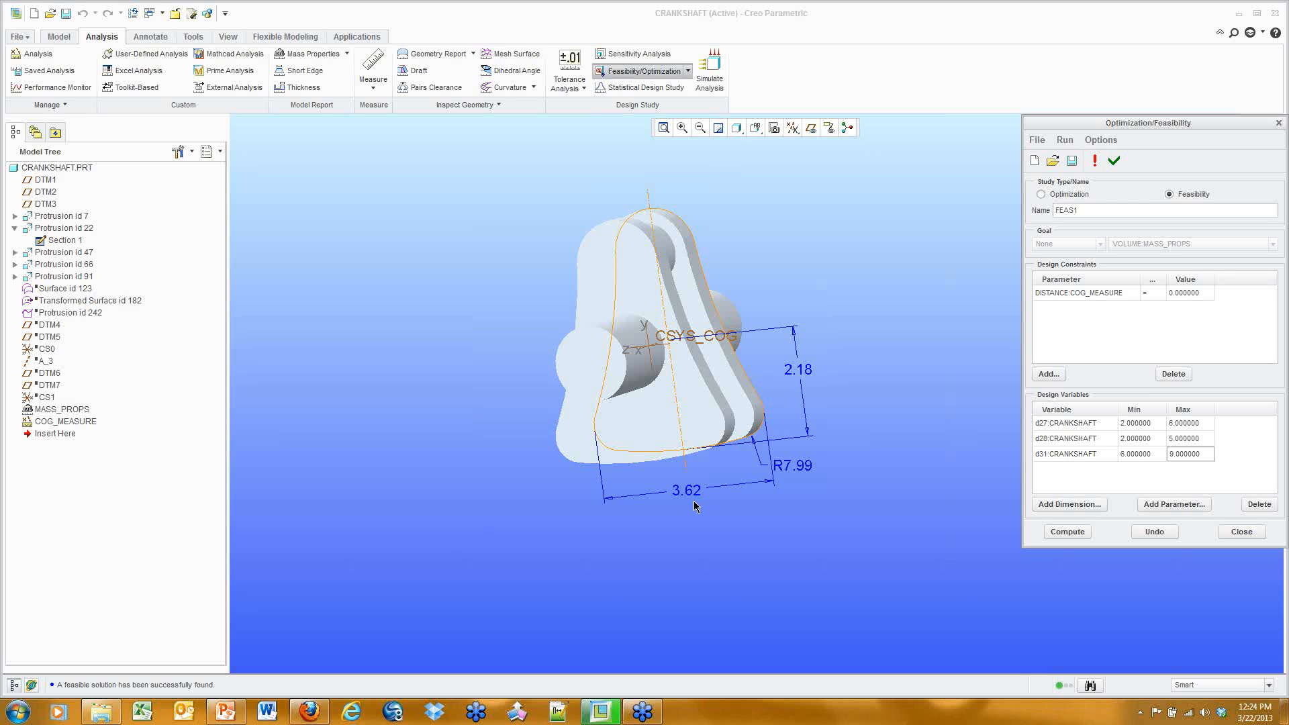
{"action": "left_click", "coordinate": [1162, 530]}
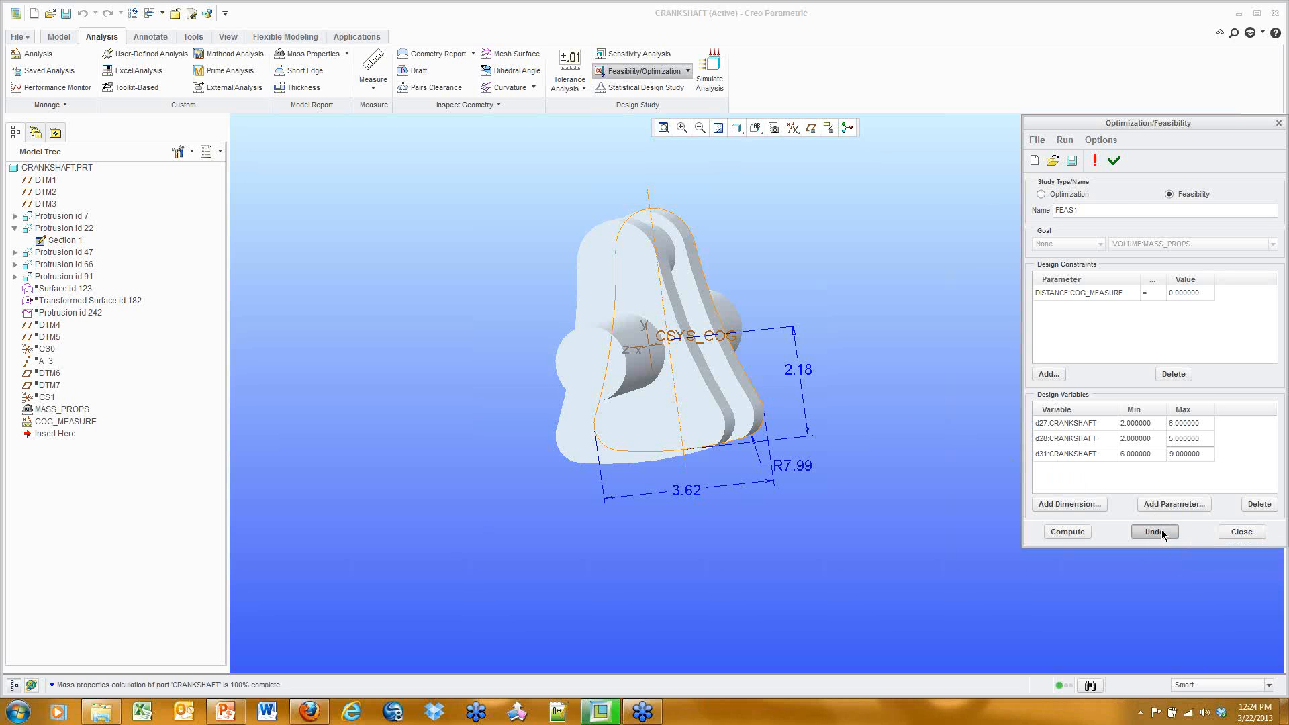
{"action": "left_click", "coordinate": [1248, 532]}
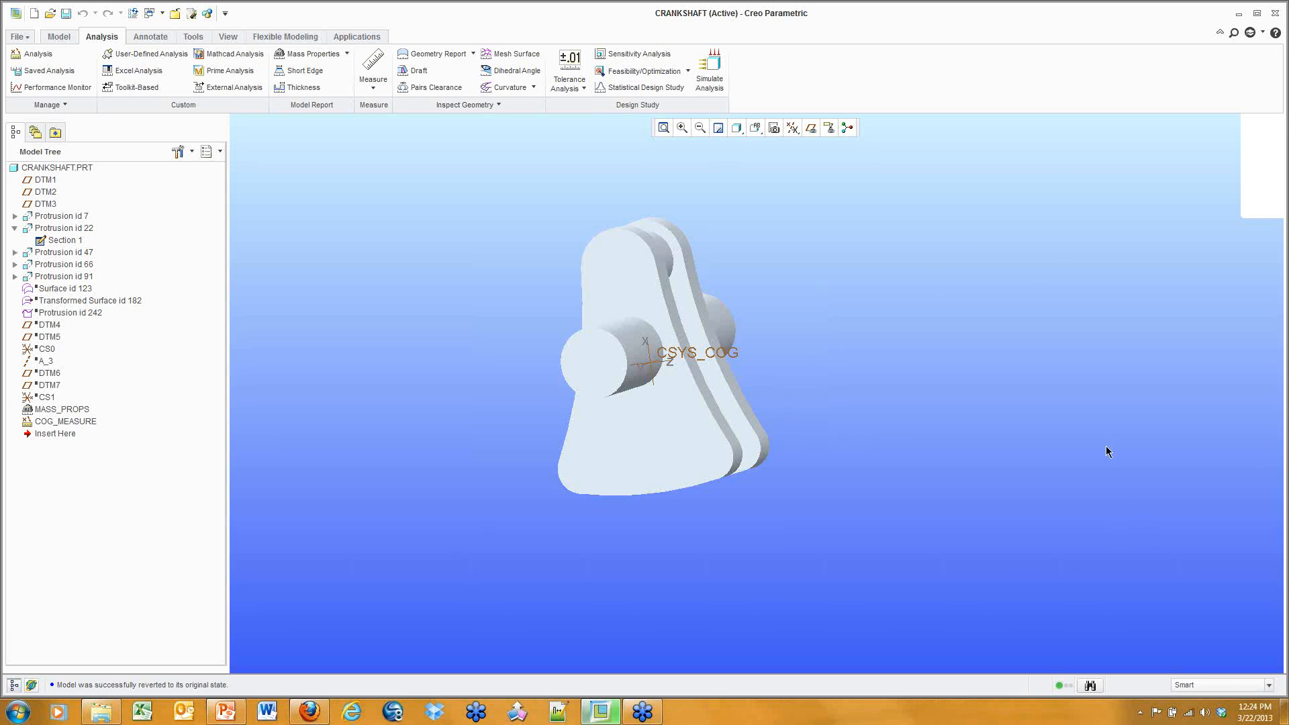
Step: Measure the distance between the matching curved side edges of the two crank webs
{"action": "middle_click_drag", "start_coordinate": [926, 357], "coordinate": [908, 374]}
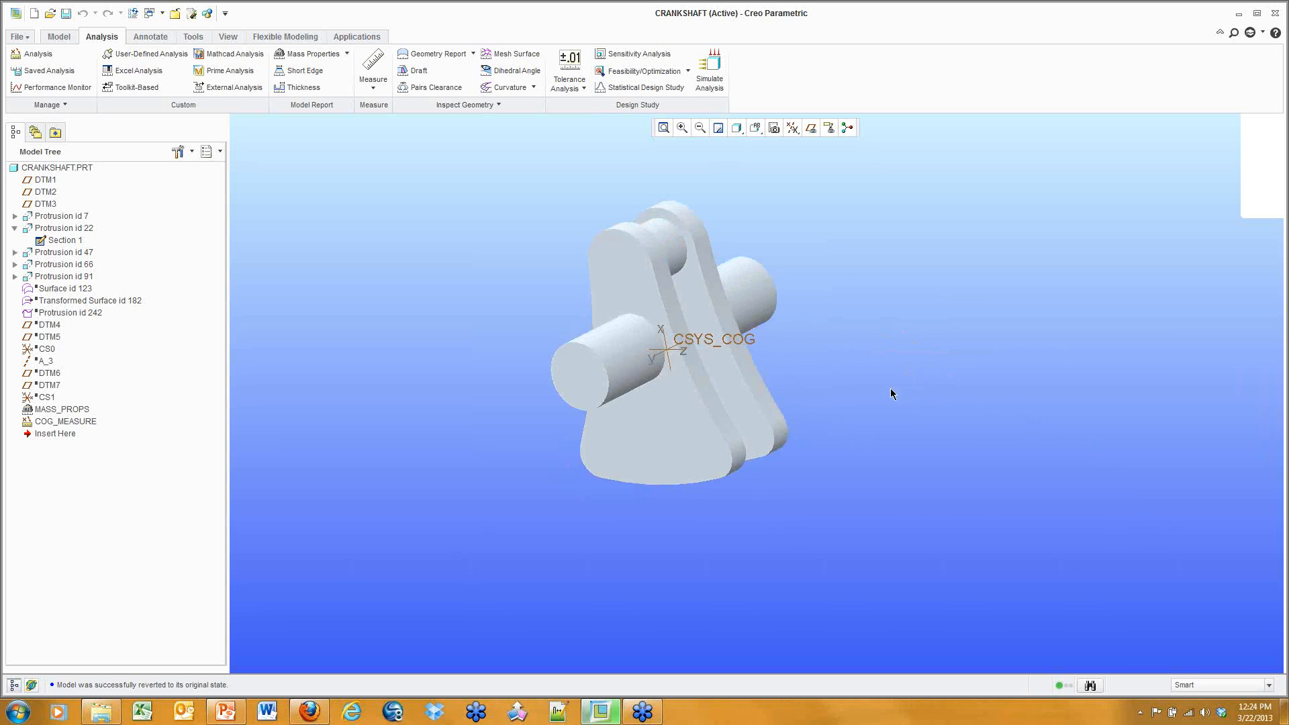
{"action": "middle_click_drag", "start_coordinate": [703, 310], "coordinate": [715, 286]}
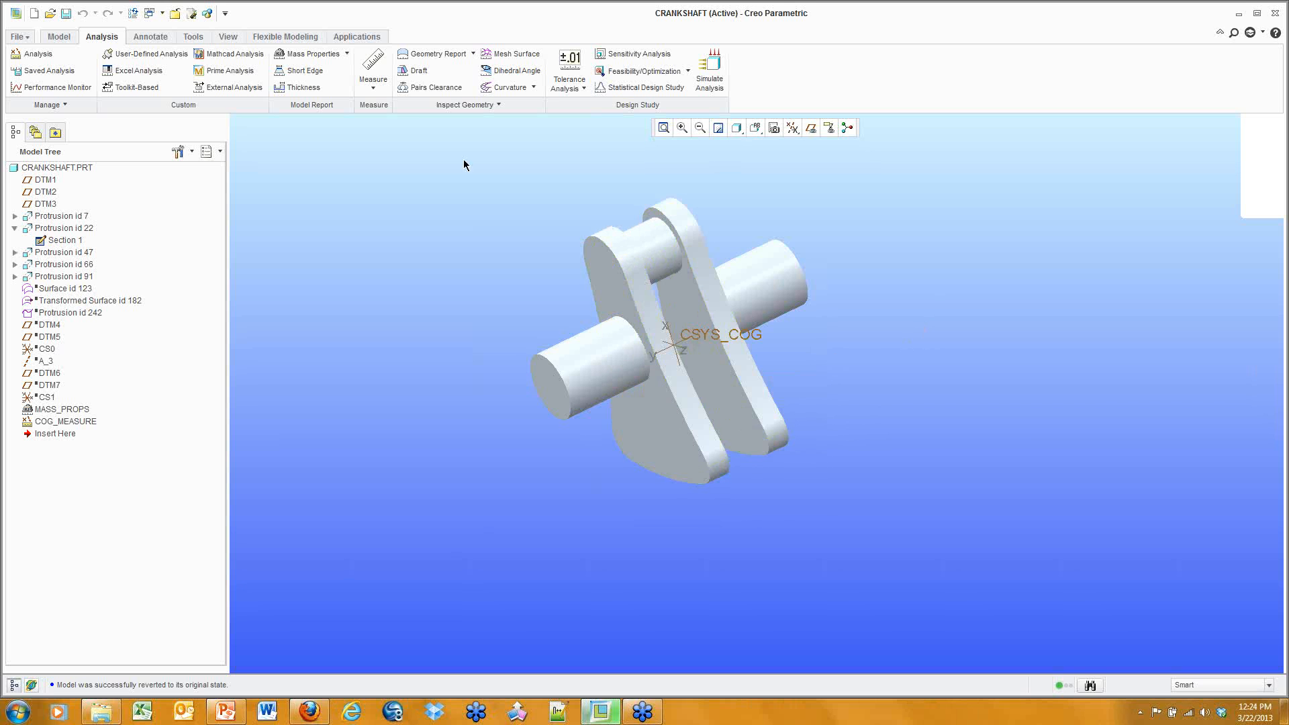
{"action": "left_click", "coordinate": [372, 66]}
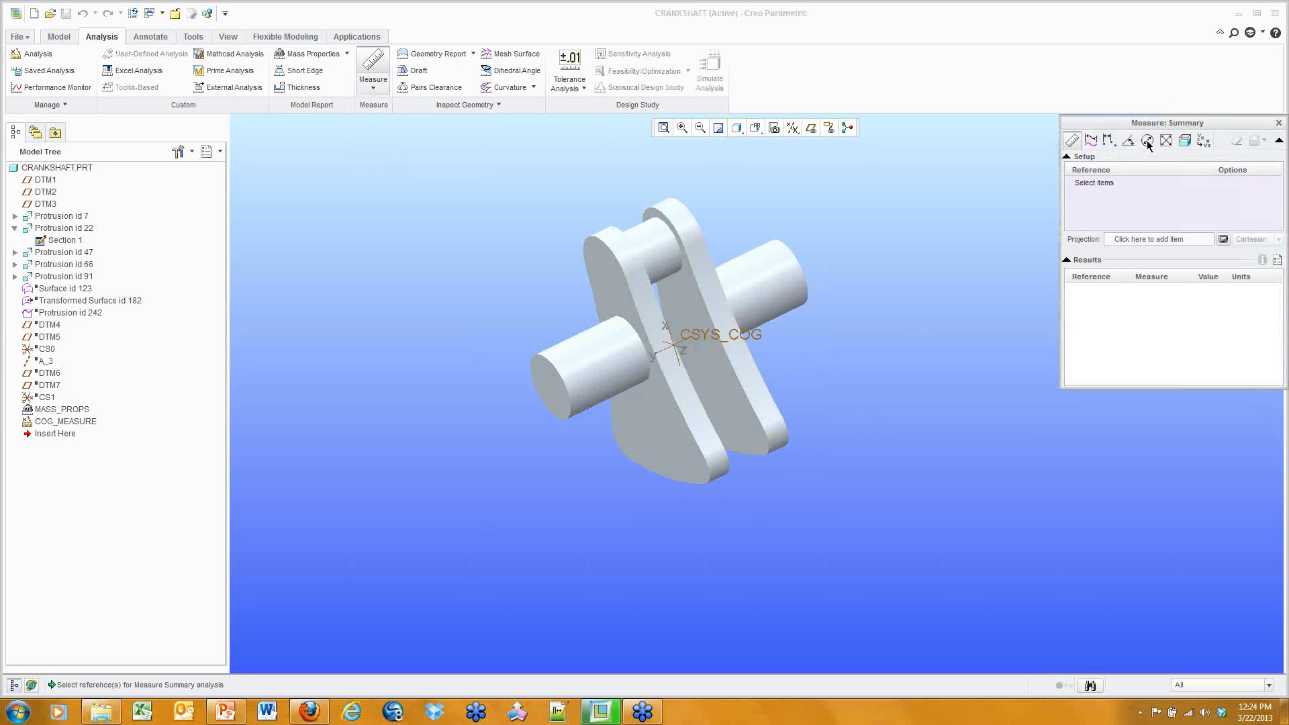
{"action": "left_click", "coordinate": [1108, 141]}
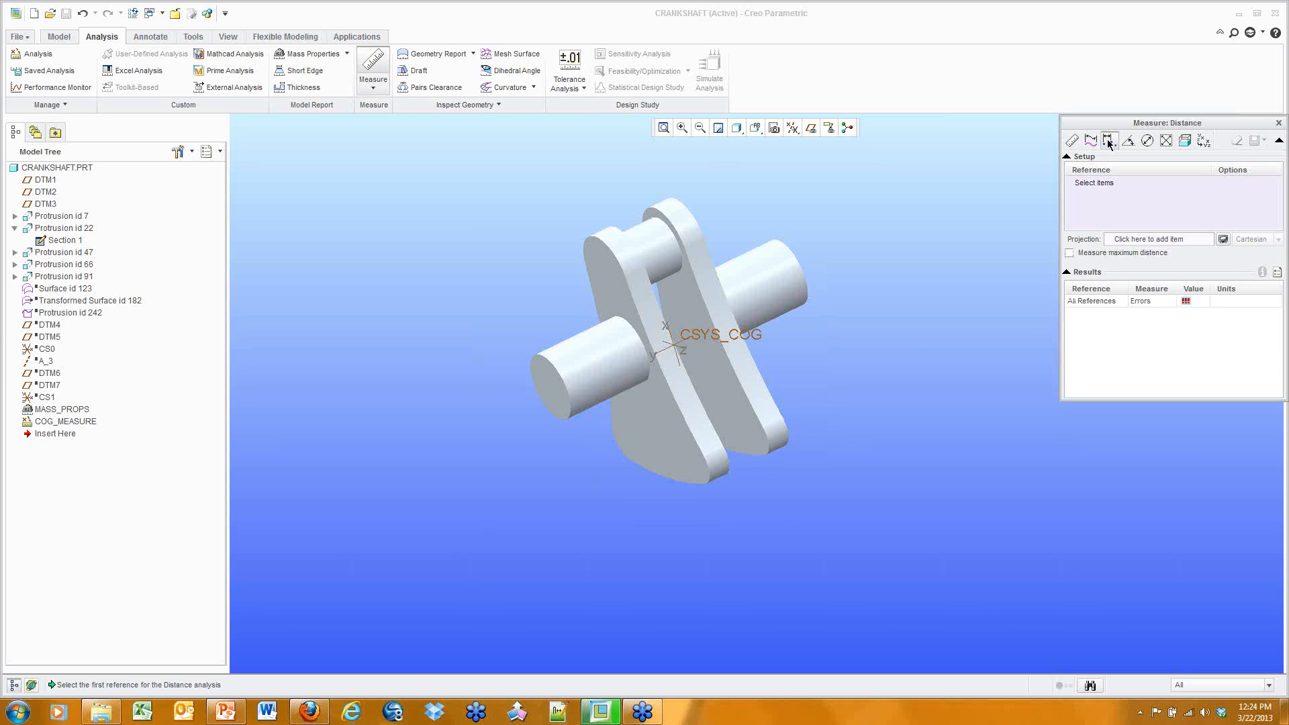
{"action": "left_click", "coordinate": [672, 388]}
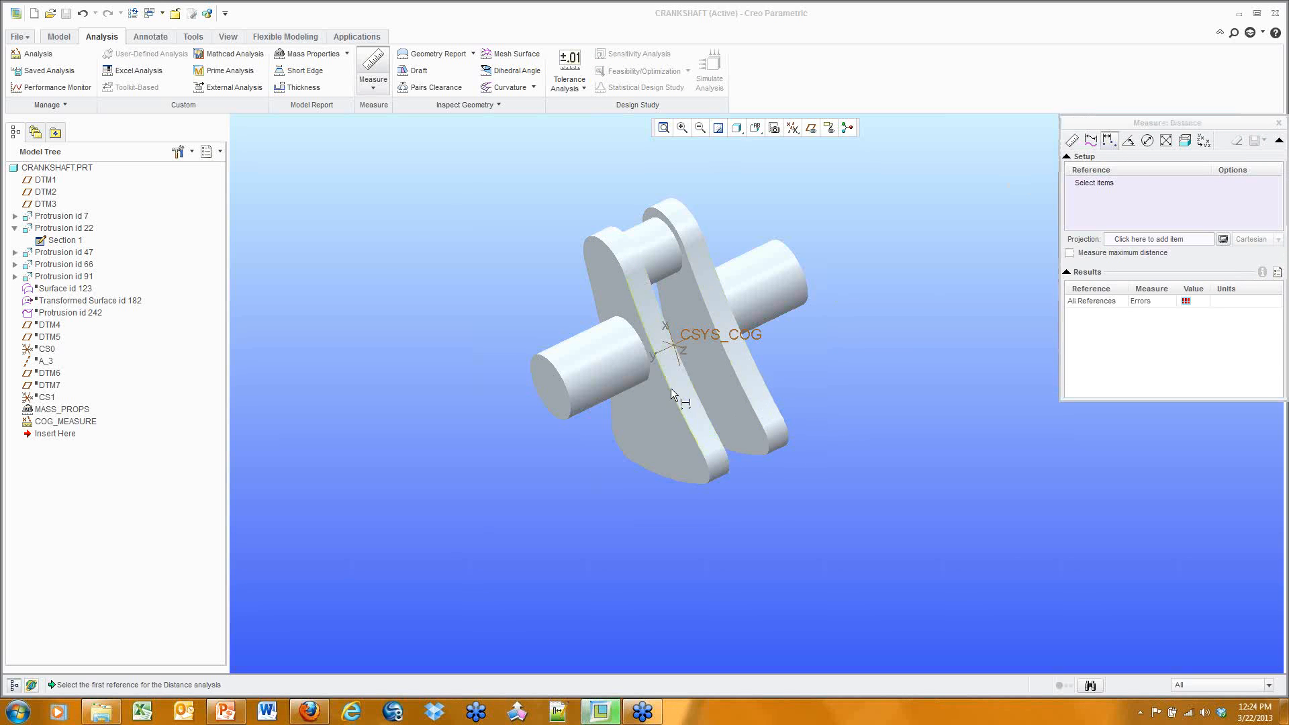
{"action": "left_click", "coordinate": [734, 368]}
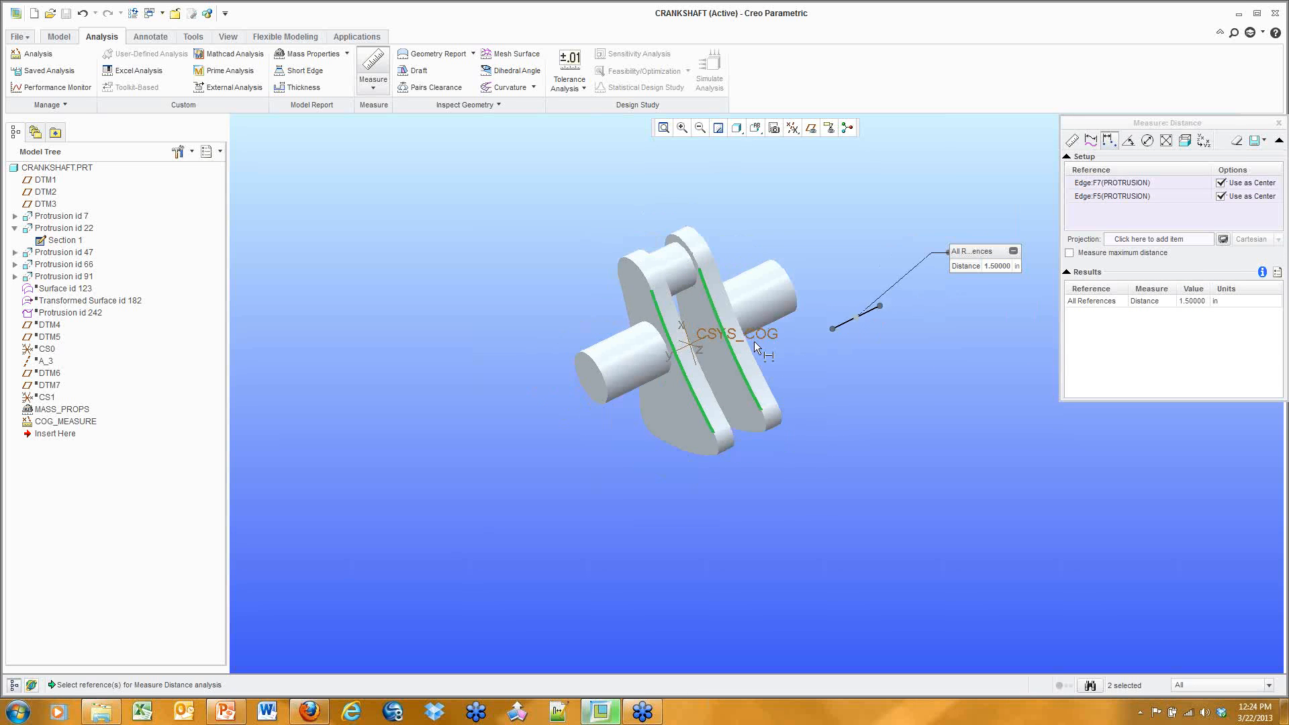
{"action": "scroll", "coordinate": [754, 341], "scroll_direction": "up", "scroll_amount": 2}
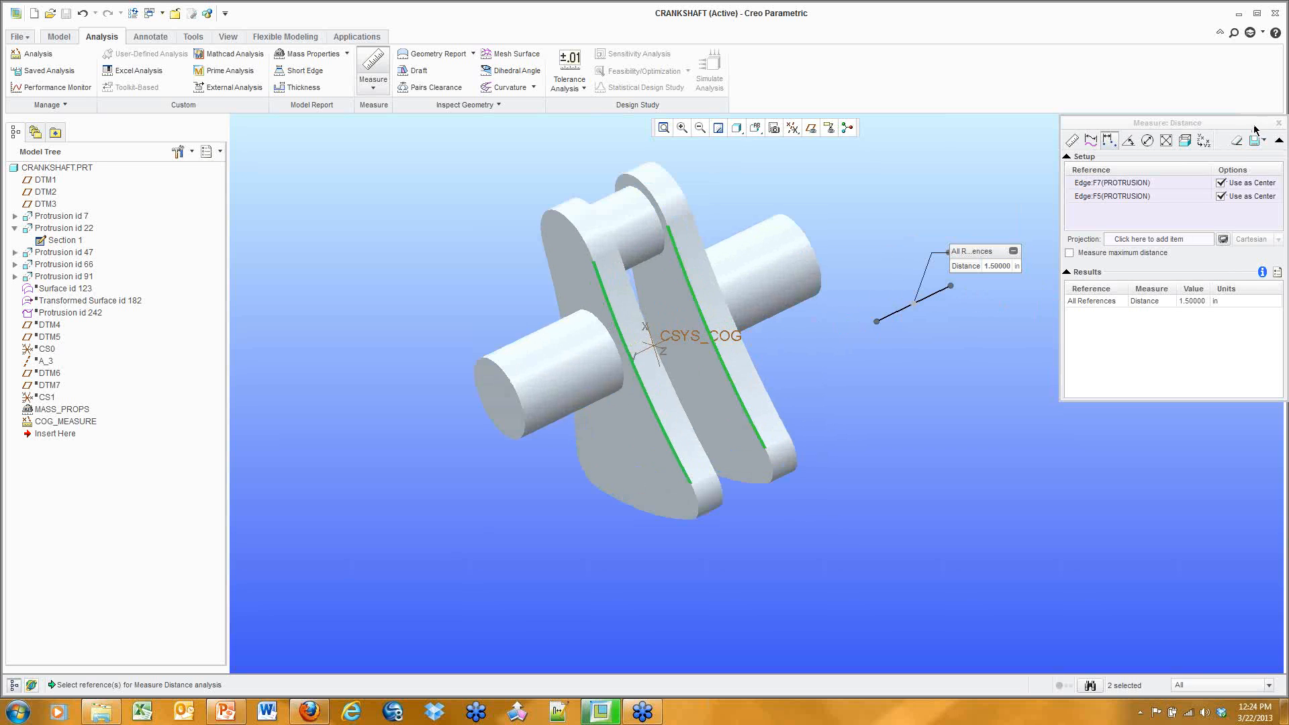
Step: Save the web edge distance measurement as a feature named MATERIAL_MEASURE and close the measurement
{"action": "left_click_drag", "start_coordinate": [1255, 130], "coordinate": [1126, 135]}
{"action": "left_click", "coordinate": [1131, 146]}
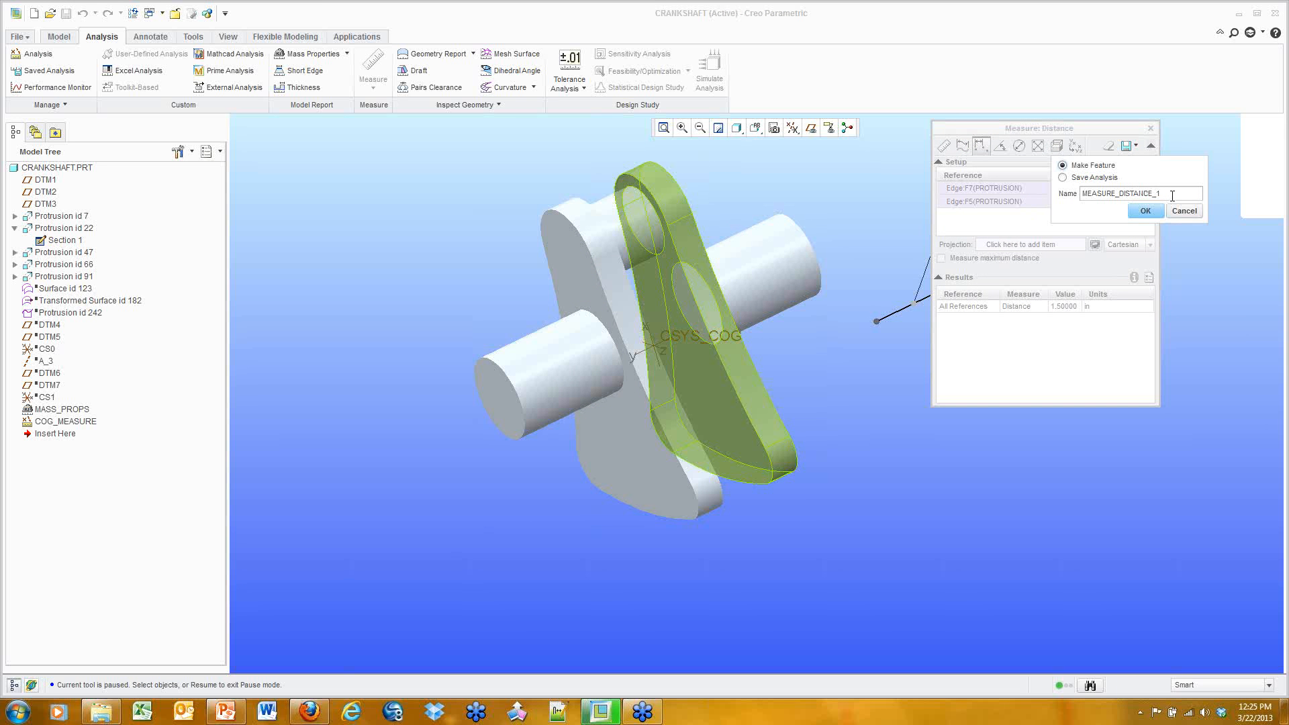
{"action": "left_click_drag", "start_coordinate": [1173, 195], "coordinate": [1117, 195]}
{"action": "key", "text": "BackSpace"}
{"action": "key", "text": "BackSpace"}
{"action": "type", "text": "material_MEASURE"}
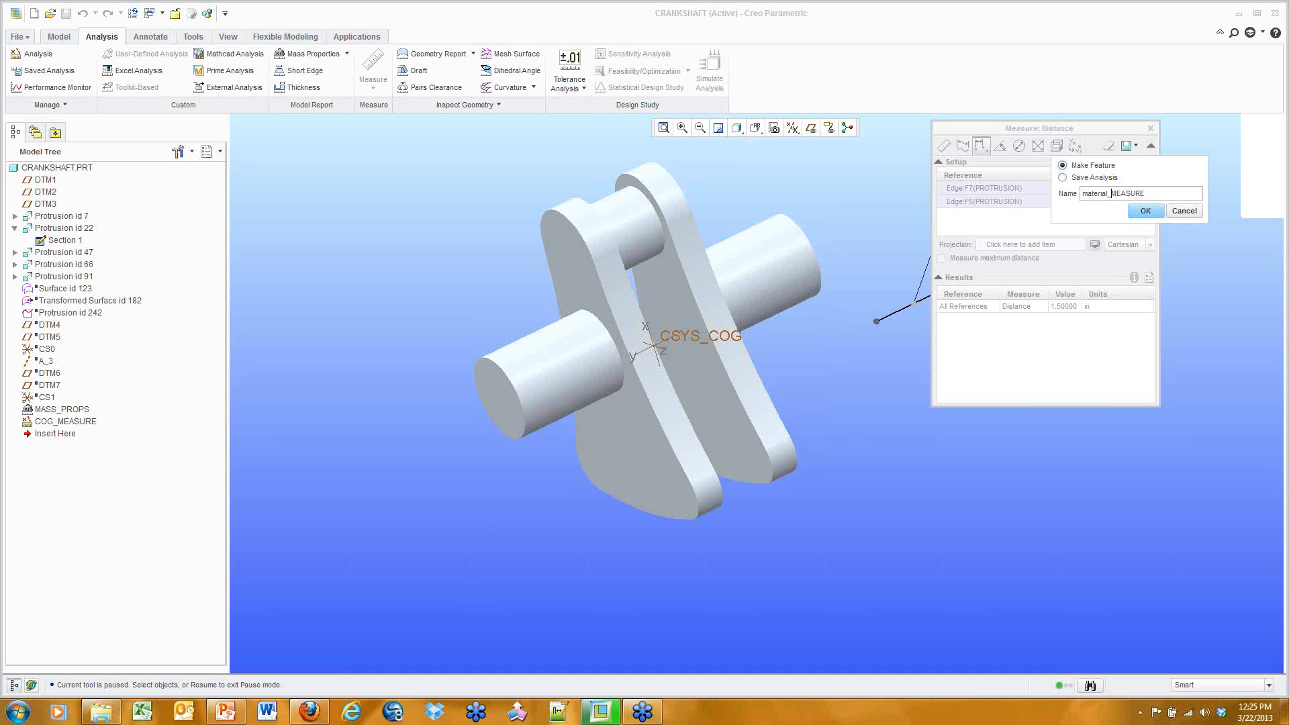
{"action": "left_click", "coordinate": [1150, 209]}
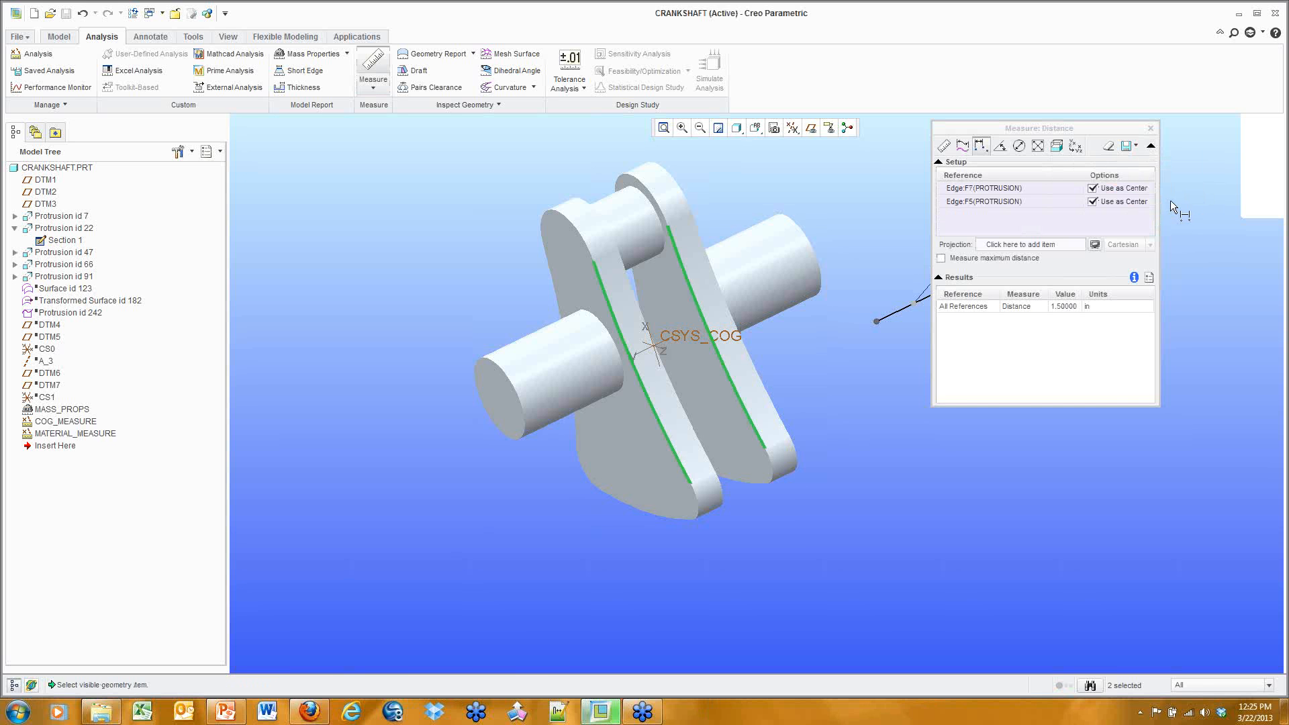
{"action": "left_click", "coordinate": [1151, 128]}
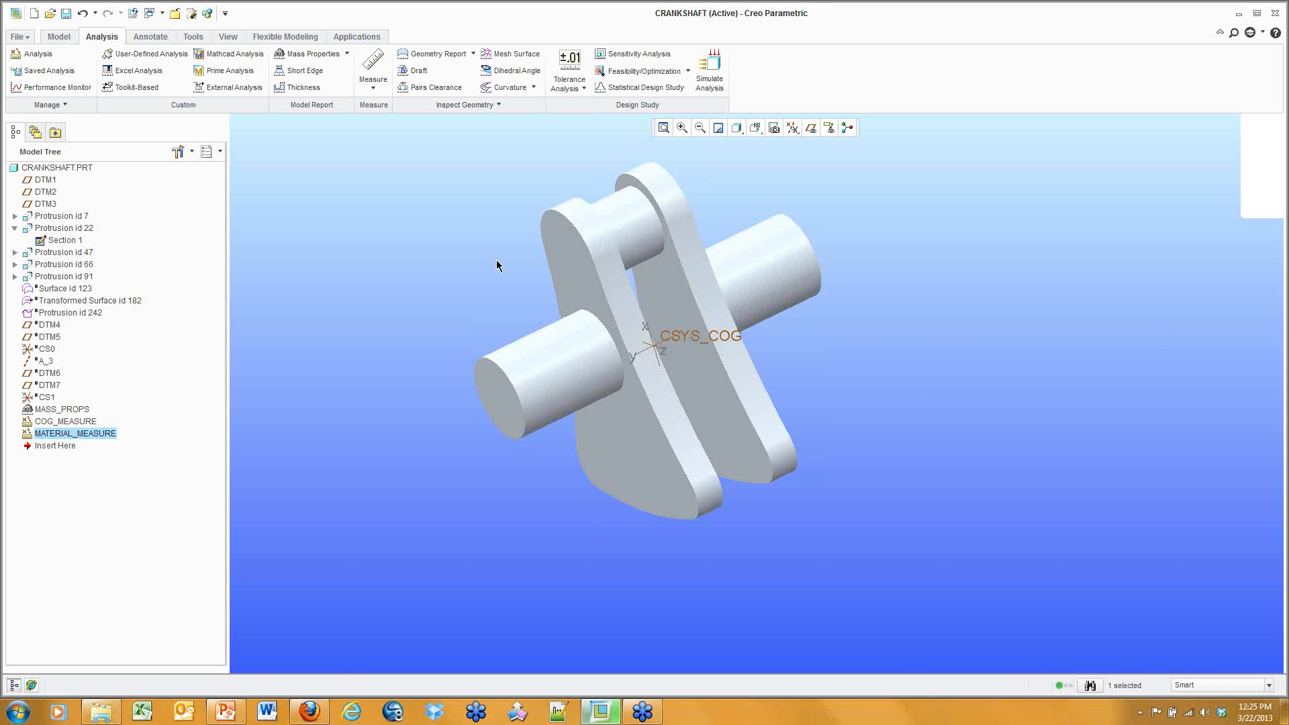
Step: Add a design constraint to the feasibility study that keeps DISTANCE:MATERIAL_MEASURE greater than or equal to the set value 0.25
{"action": "left_click", "coordinate": [645, 71]}
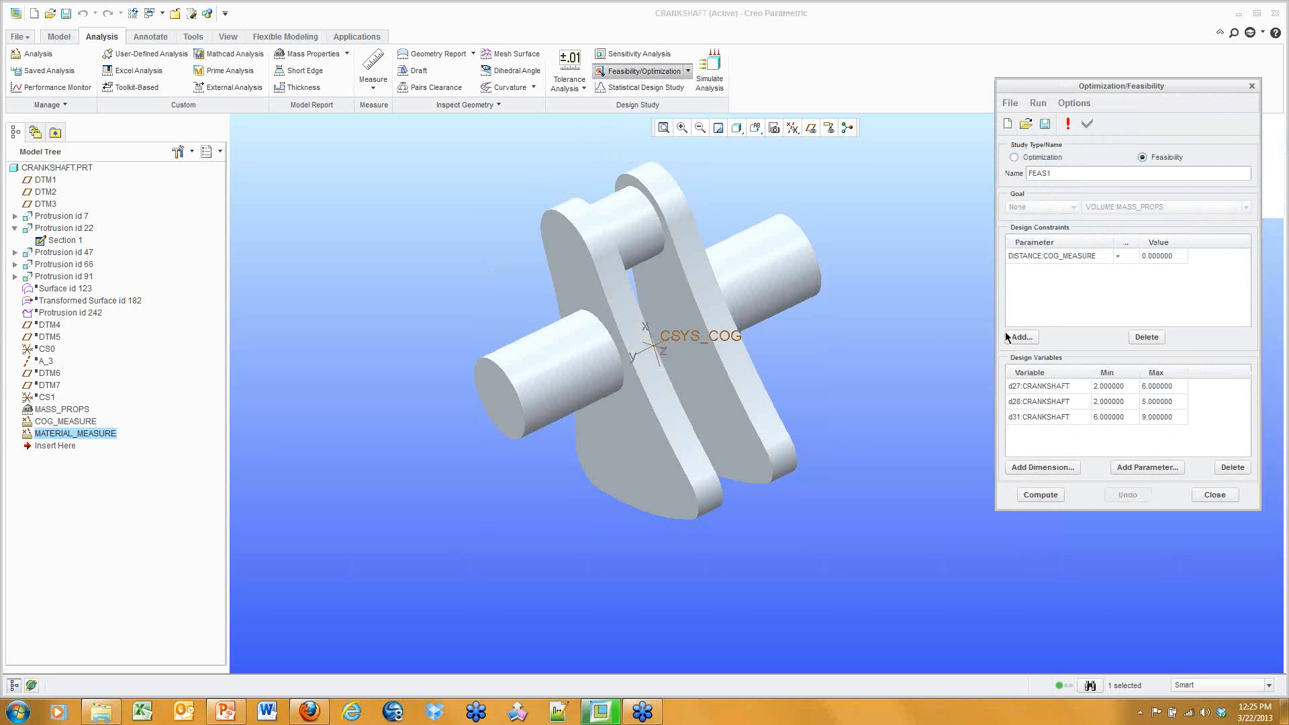
{"action": "left_click", "coordinate": [1008, 337]}
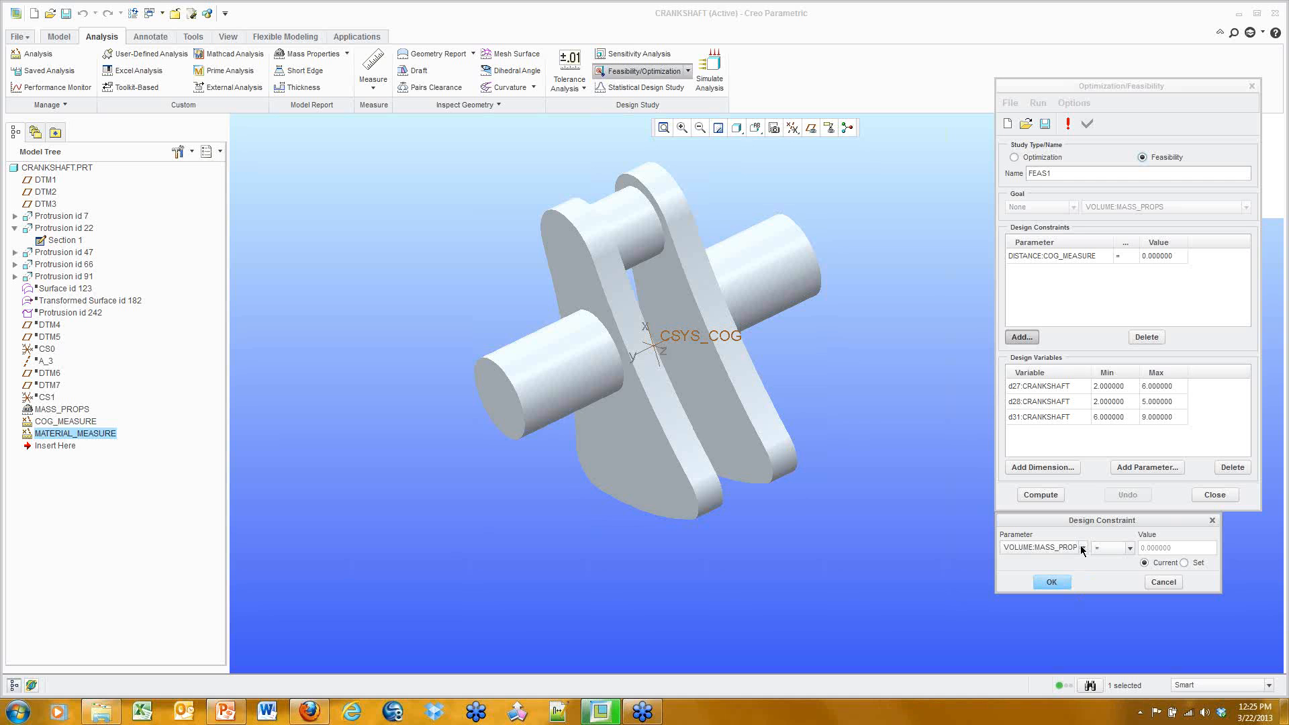
{"action": "left_click", "coordinate": [1083, 548]}
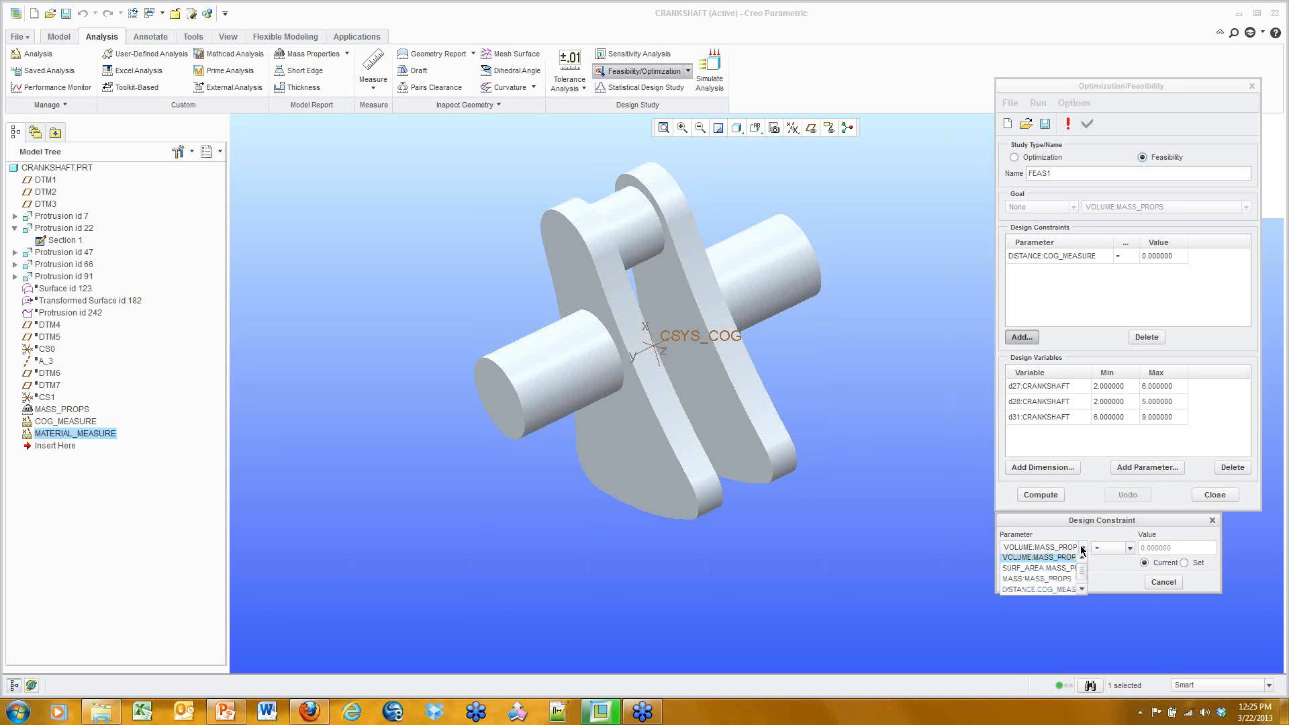
{"action": "left_click", "coordinate": [1082, 593]}
{"action": "left_click", "coordinate": [1067, 593]}
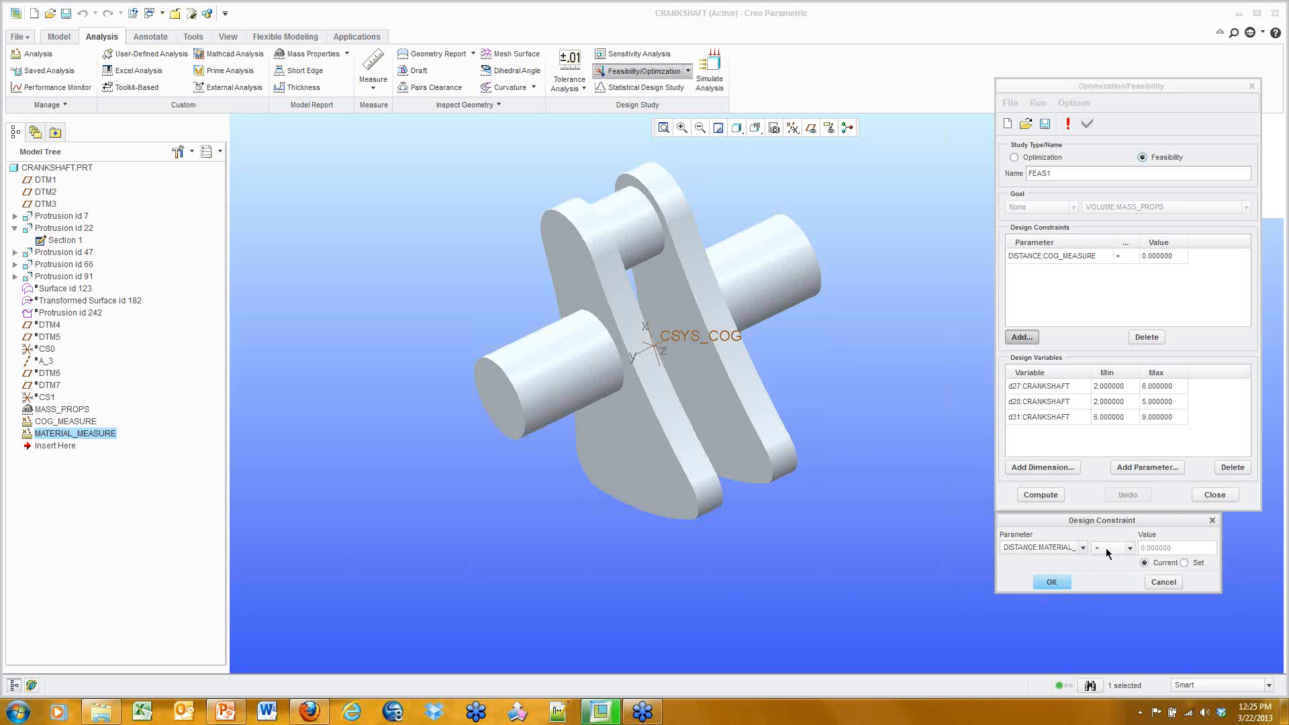
{"action": "left_click", "coordinate": [1130, 549]}
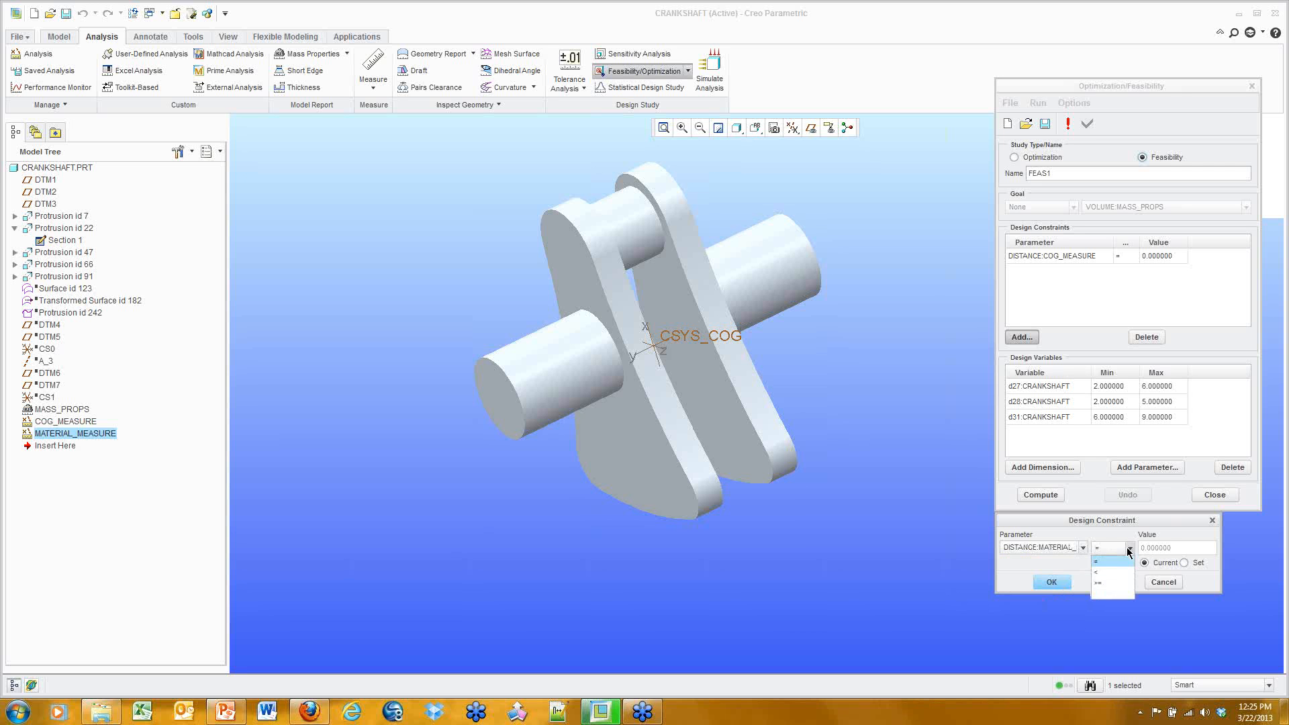
{"action": "left_click", "coordinate": [1100, 584]}
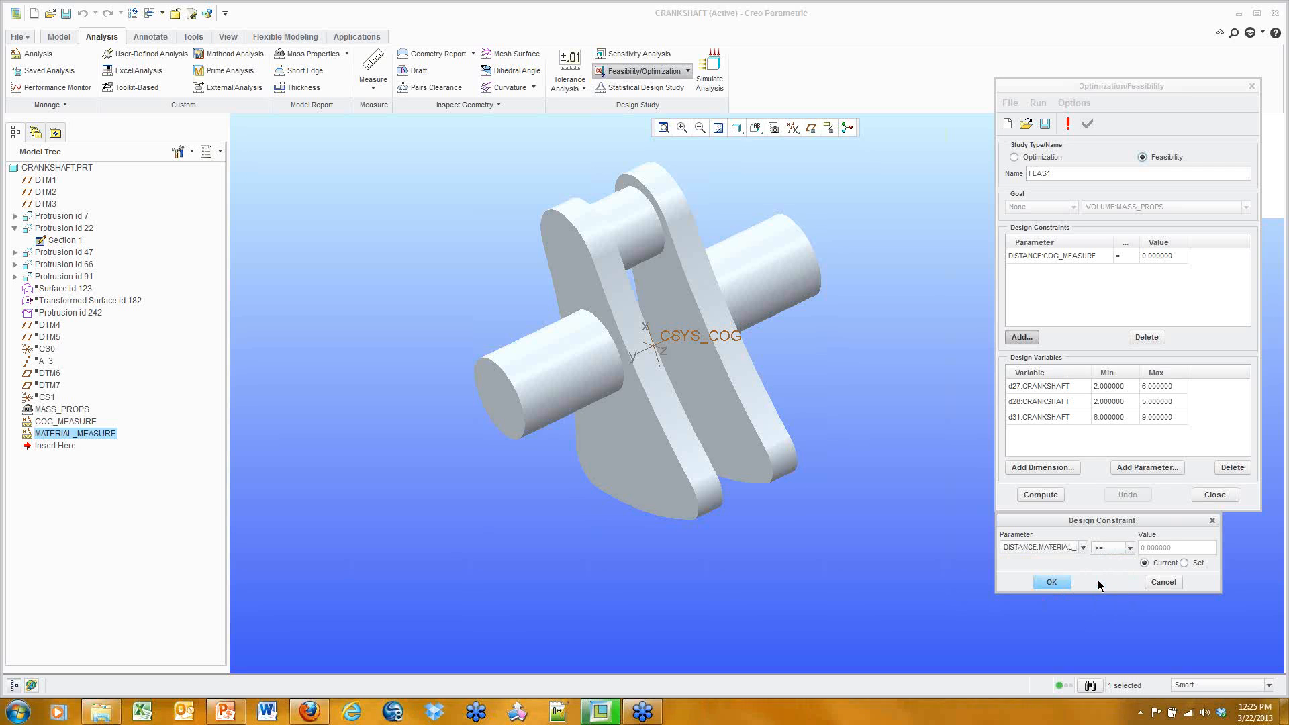
{"action": "left_click", "coordinate": [1185, 563]}
{"action": "double_click", "coordinate": [1188, 549]}
{"action": "type", "text": "25"}
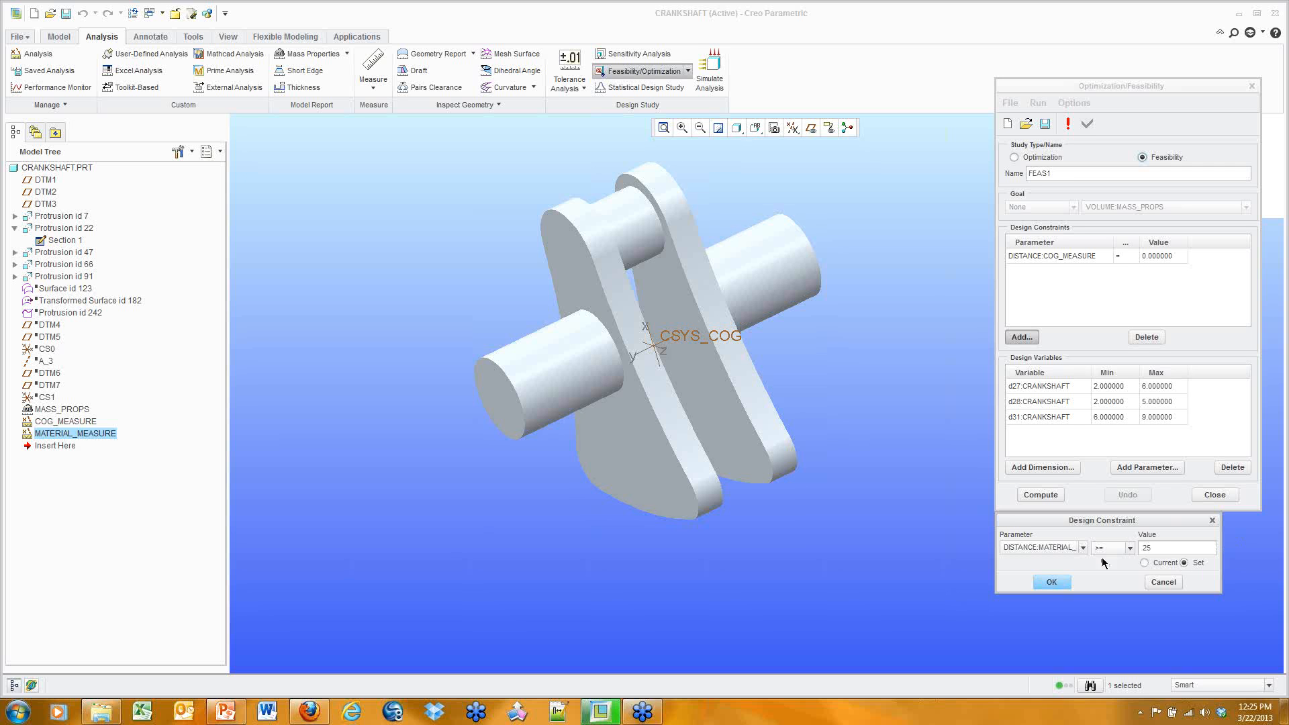
{"action": "left_click", "coordinate": [1051, 584]}
{"action": "left_click", "coordinate": [1164, 582]}
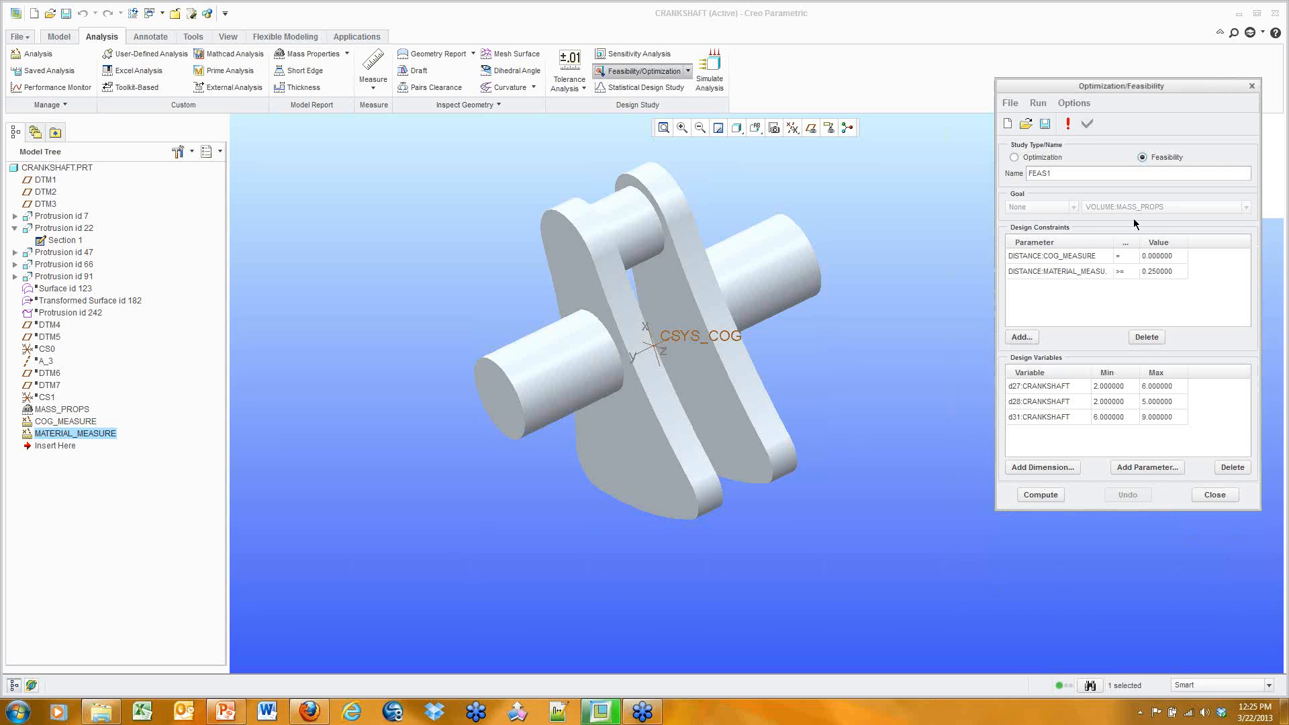
Step: Compute the feasibility study, undo its solution, and change the study type to Optimization with VOLUME:MASS_PROPS minimized
{"action": "left_click", "coordinate": [1037, 495]}
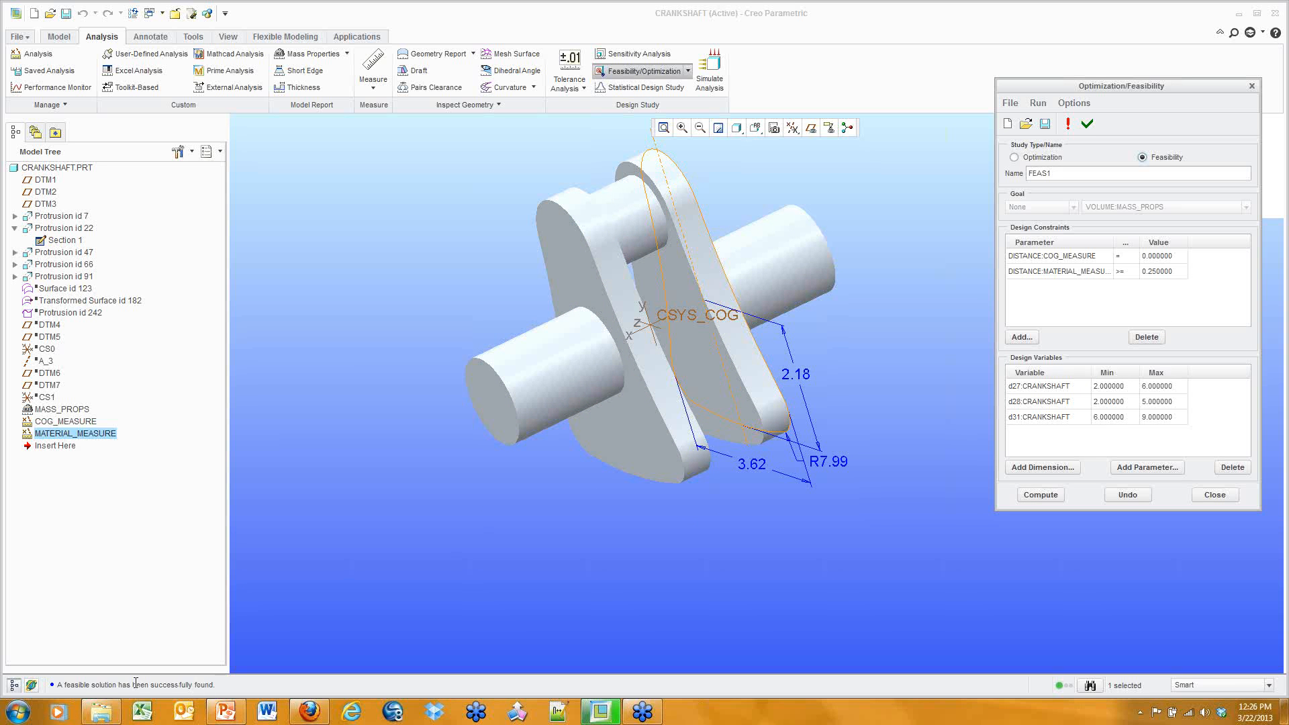
{"action": "left_click", "coordinate": [1124, 495]}
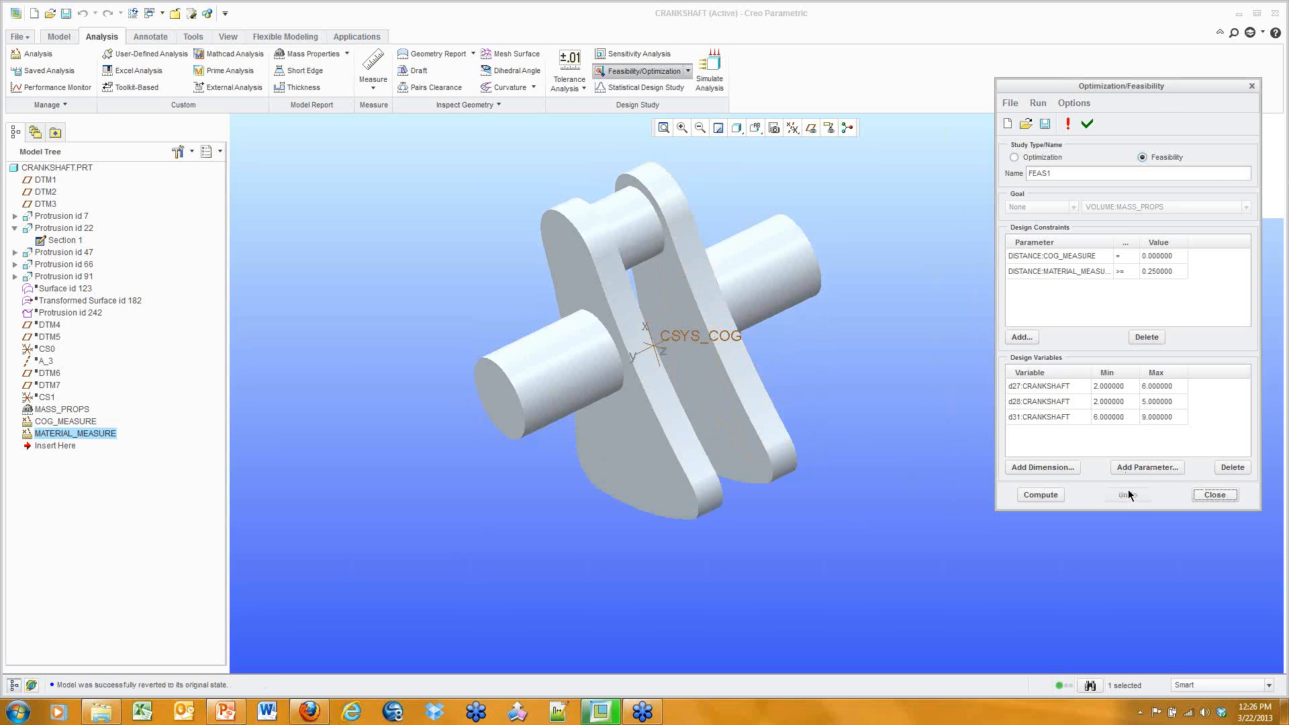
{"action": "left_click", "coordinate": [1015, 158]}
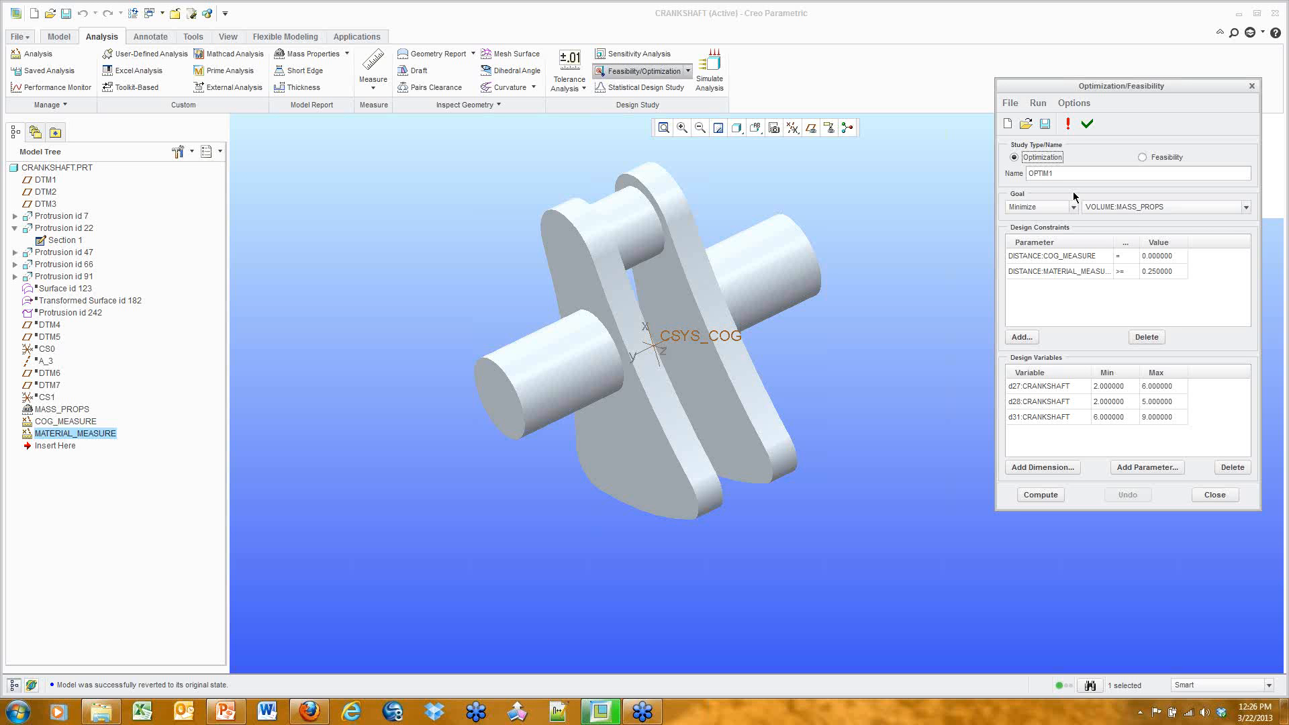
Step: Switch to PowerPoint, present the Behavioral Modeling curve slide with its arrows, and return to the crankshaft in Creo Parametric
{"action": "left_click", "coordinate": [227, 712]}
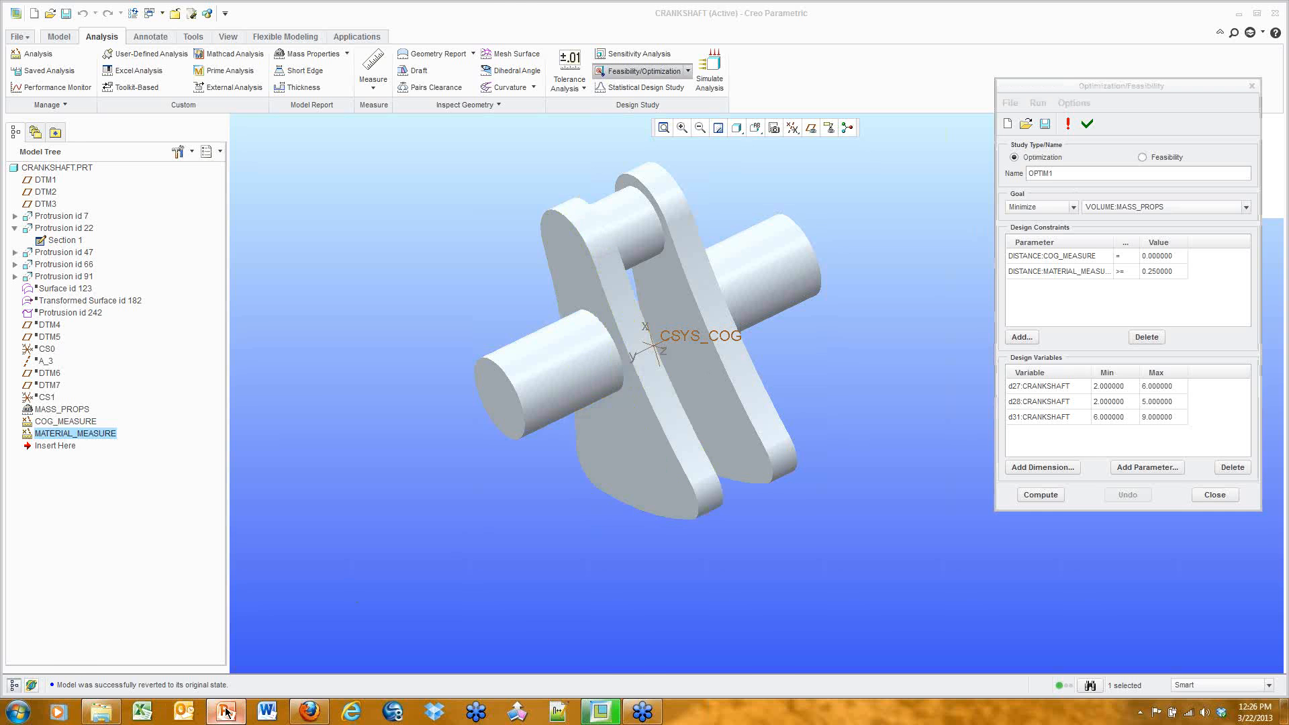
{"action": "left_click", "coordinate": [131, 316]}
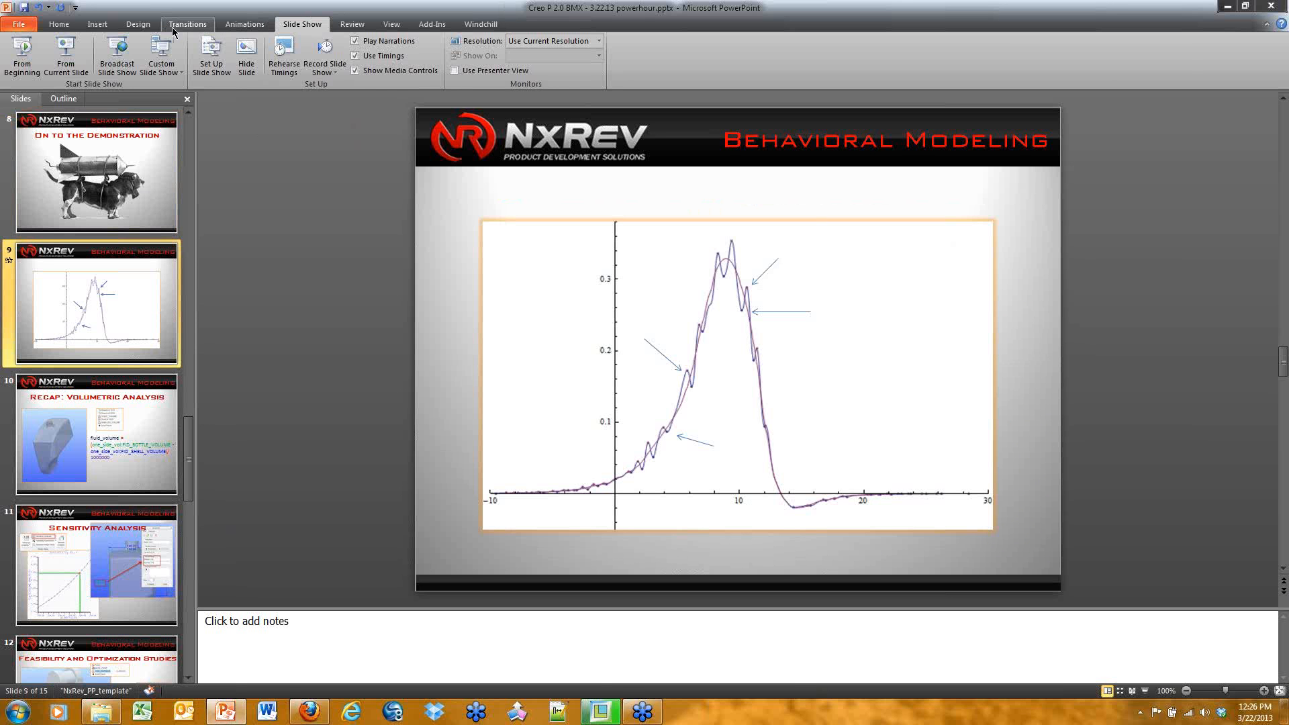
{"action": "left_click", "coordinate": [65, 54]}
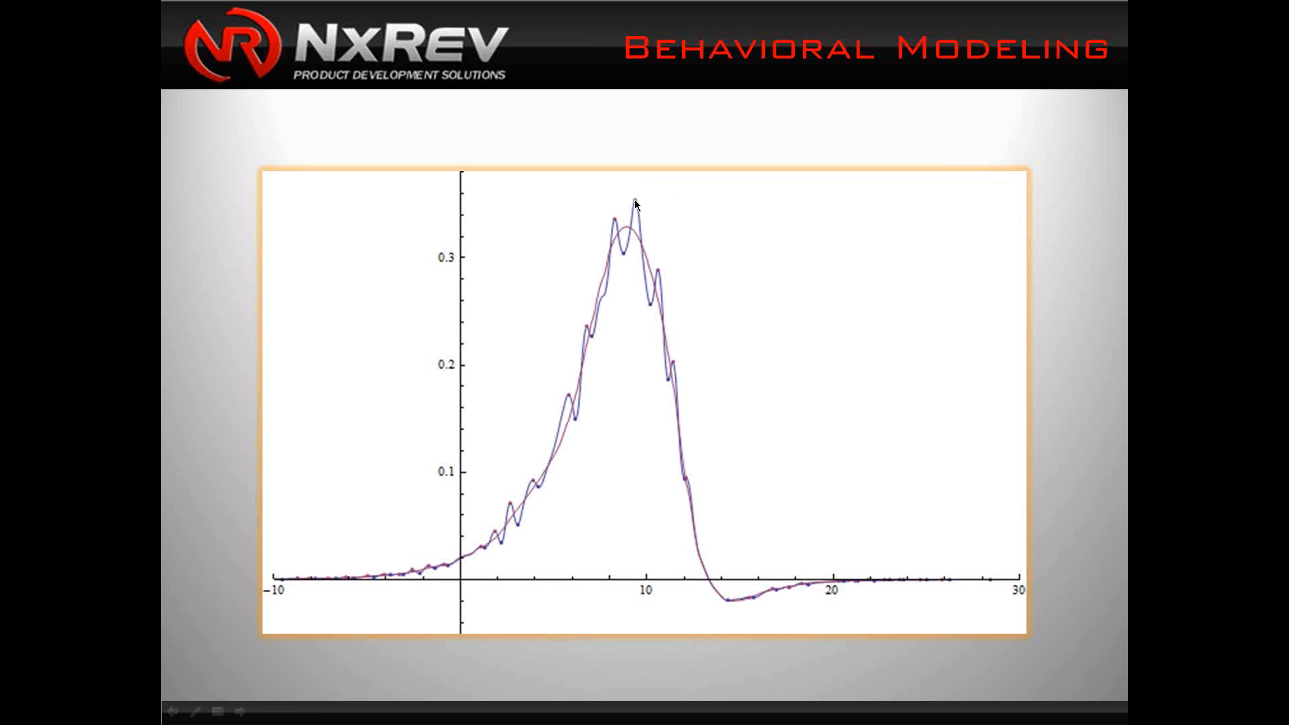
{"action": "left_click", "coordinate": [621, 259]}
{"action": "left_click", "coordinate": [665, 267]}
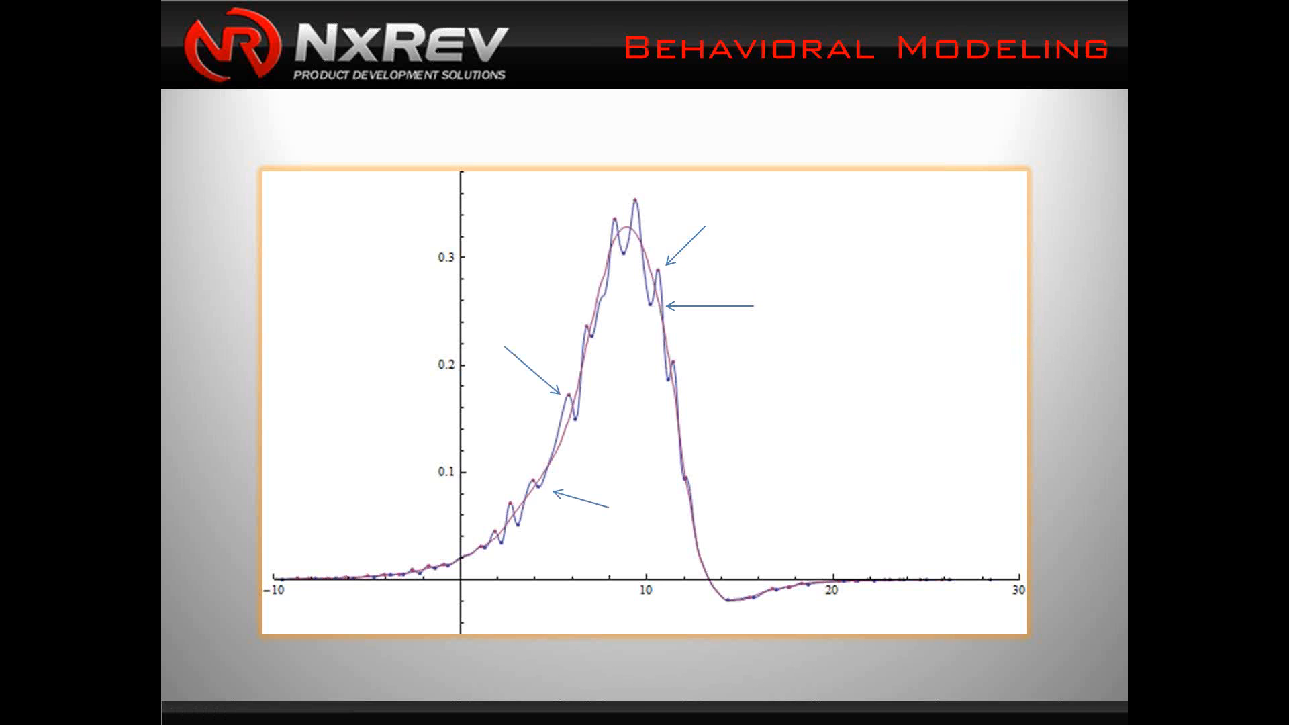
{"action": "key", "text": "Escape"}
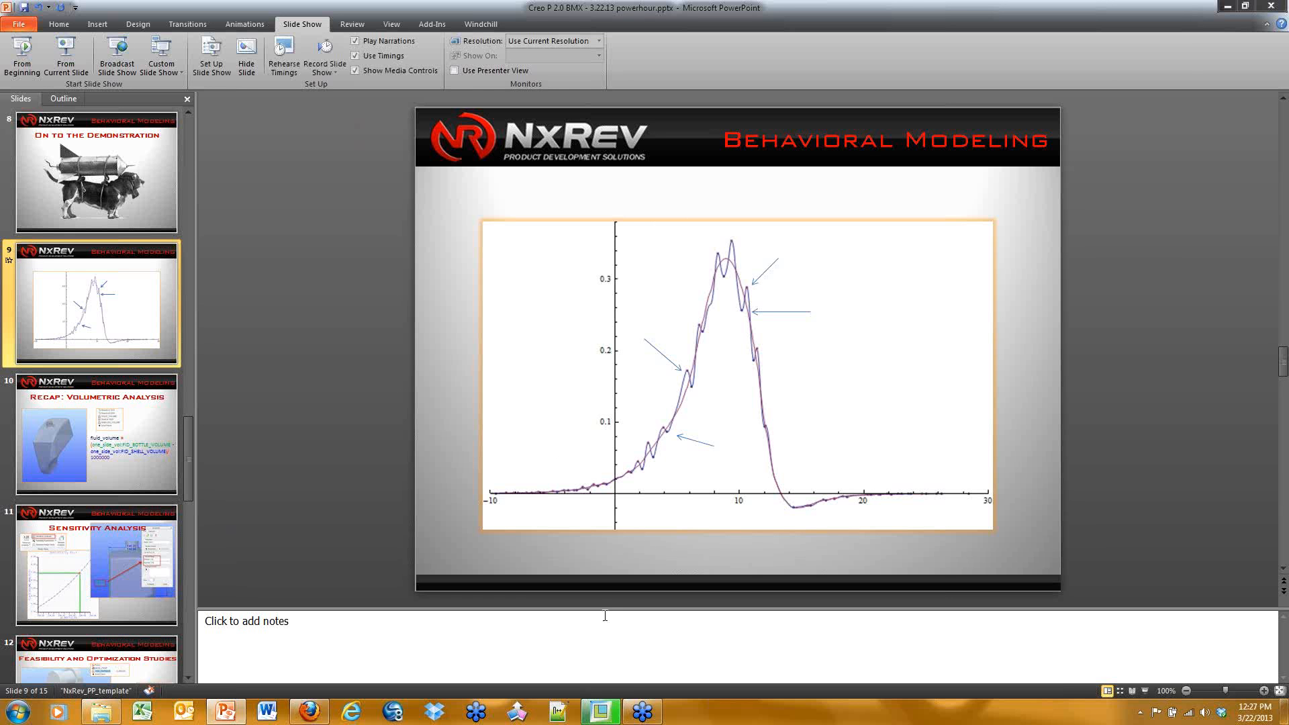
{"action": "left_click", "coordinate": [595, 715]}
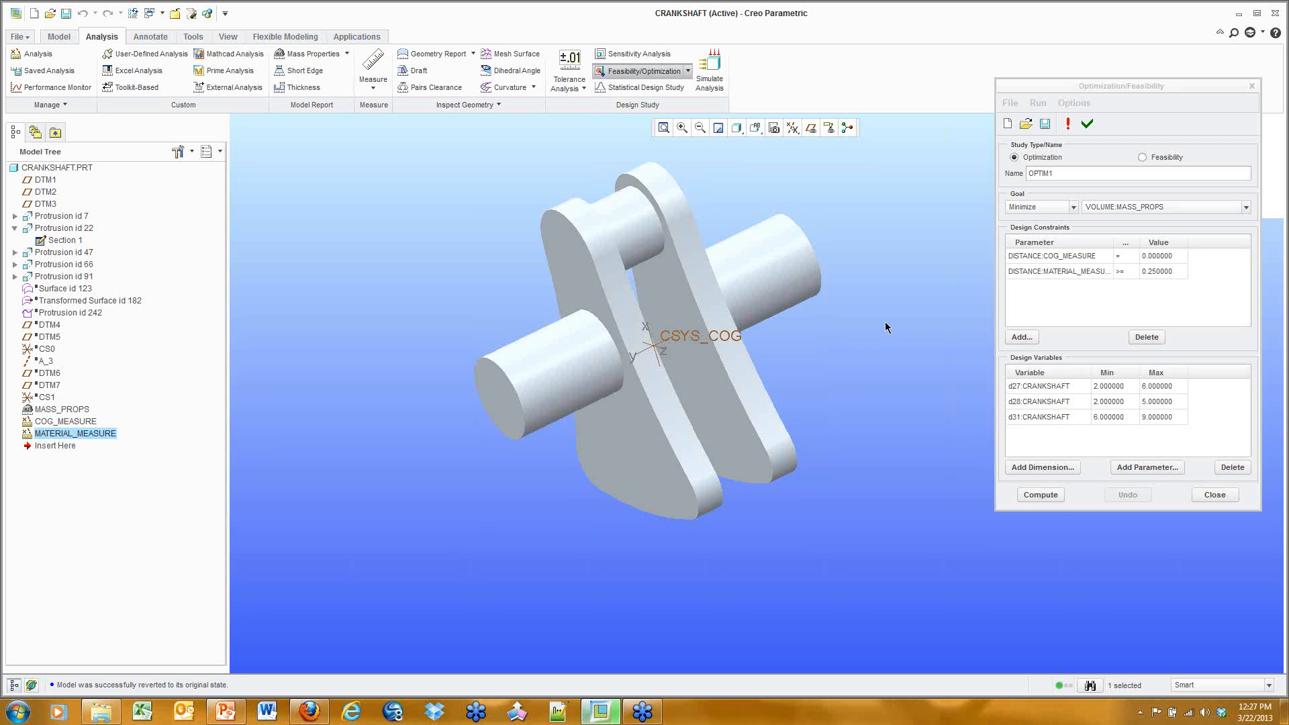
Step: Enable model animation in the optimization preferences, keeping the goal graph and the GDP algorithm
{"action": "middle_click_drag", "start_coordinate": [829, 351], "coordinate": [679, 354], "text": "shift"}
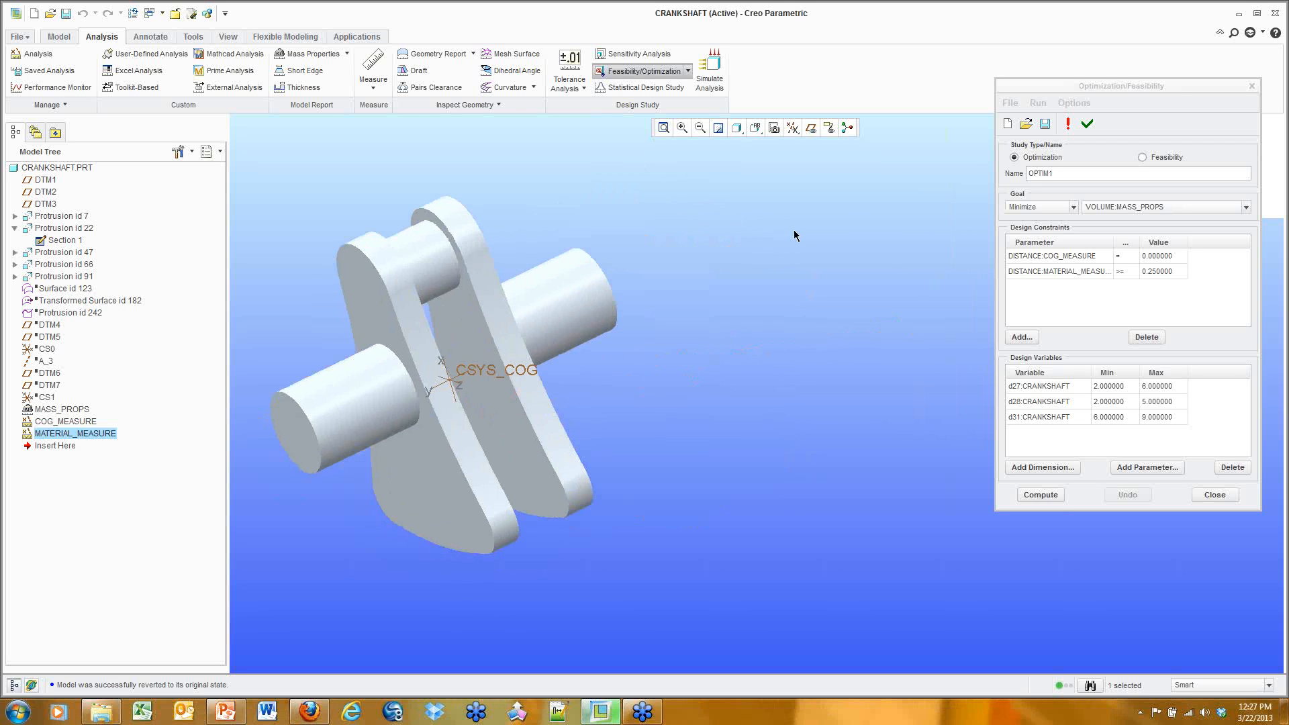
{"action": "middle_click_drag", "start_coordinate": [632, 296], "coordinate": [663, 298]}
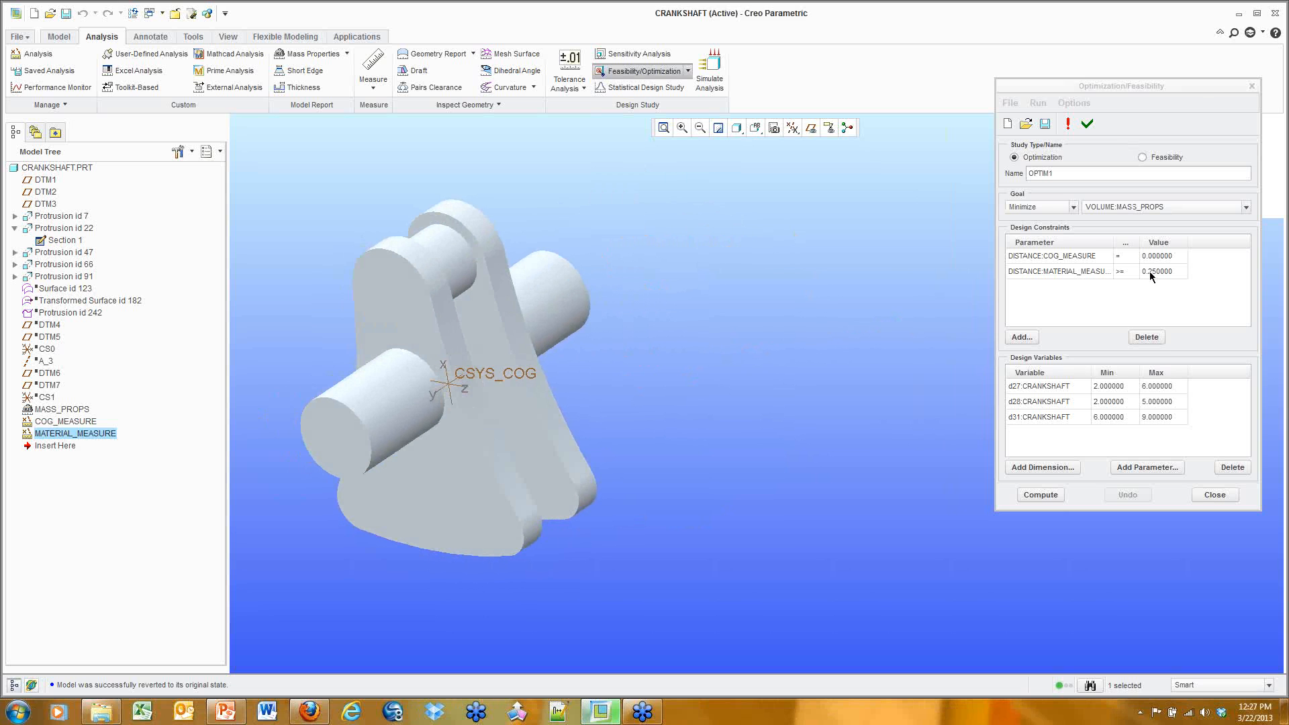
{"action": "left_click", "coordinate": [1189, 295]}
{"action": "left_click", "coordinate": [1075, 103]}
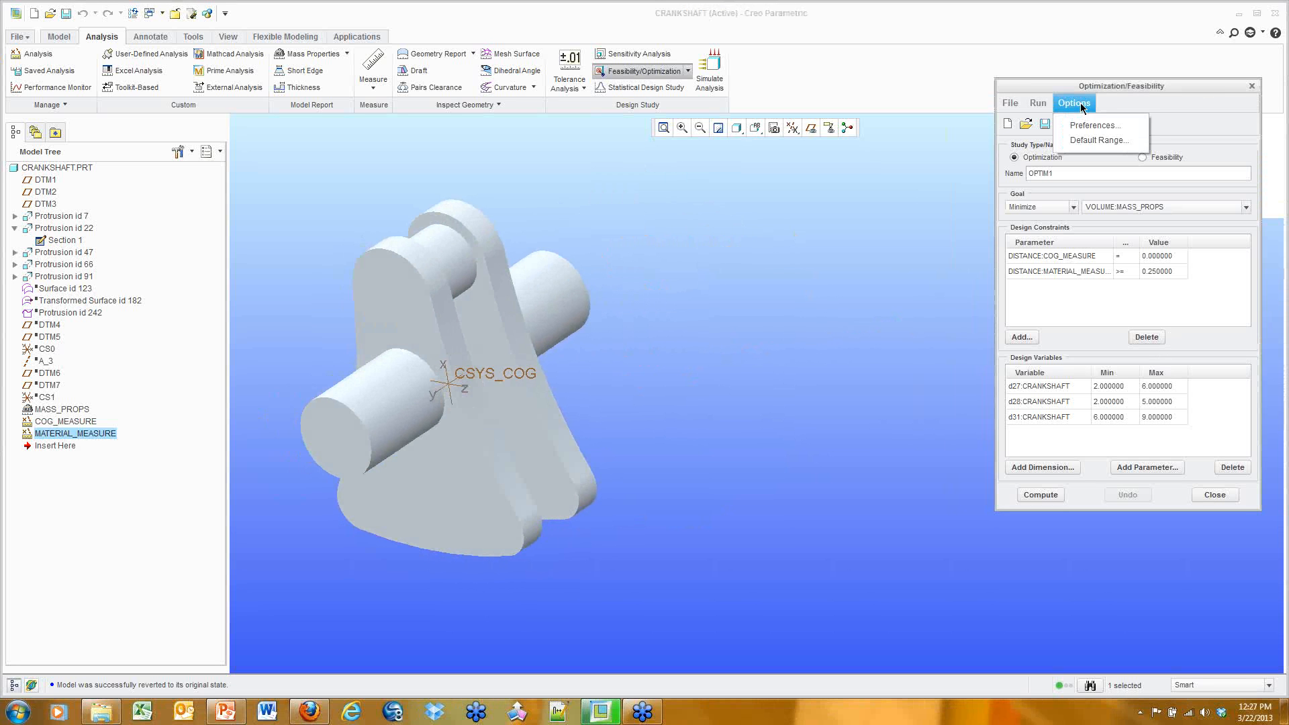
{"action": "left_click", "coordinate": [1089, 125]}
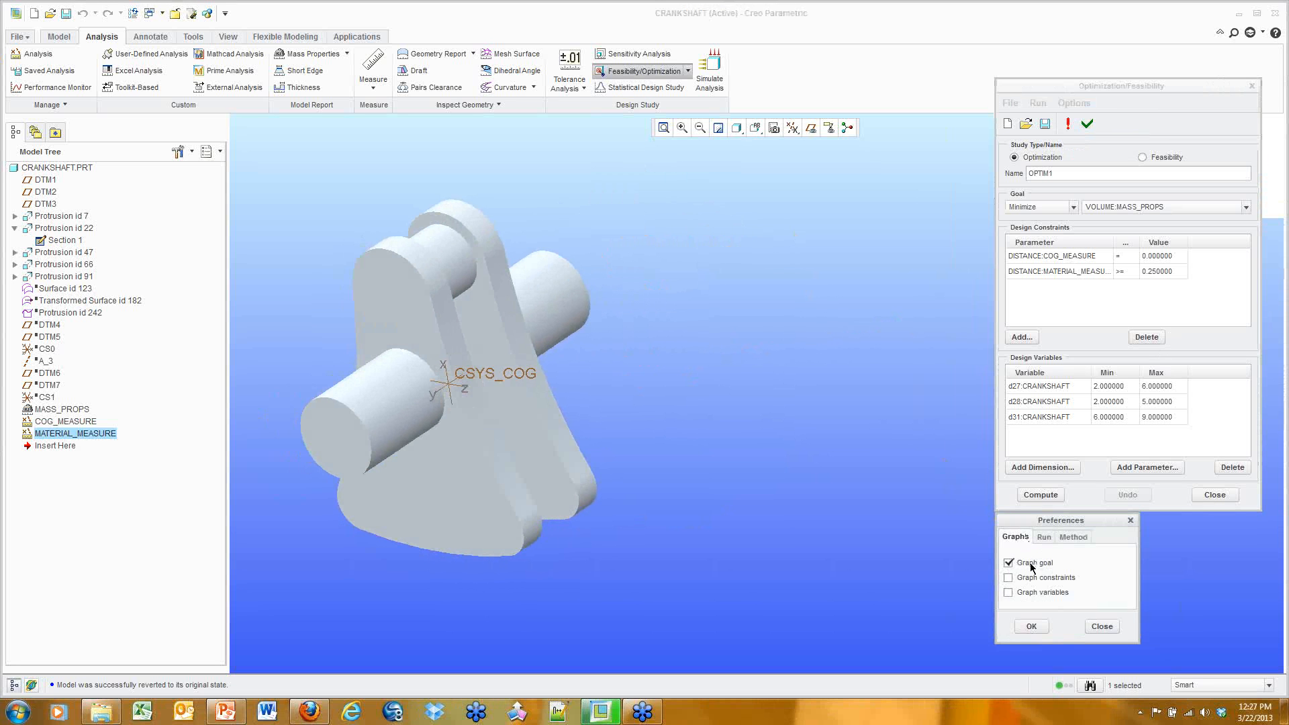
{"action": "left_click", "coordinate": [1044, 537]}
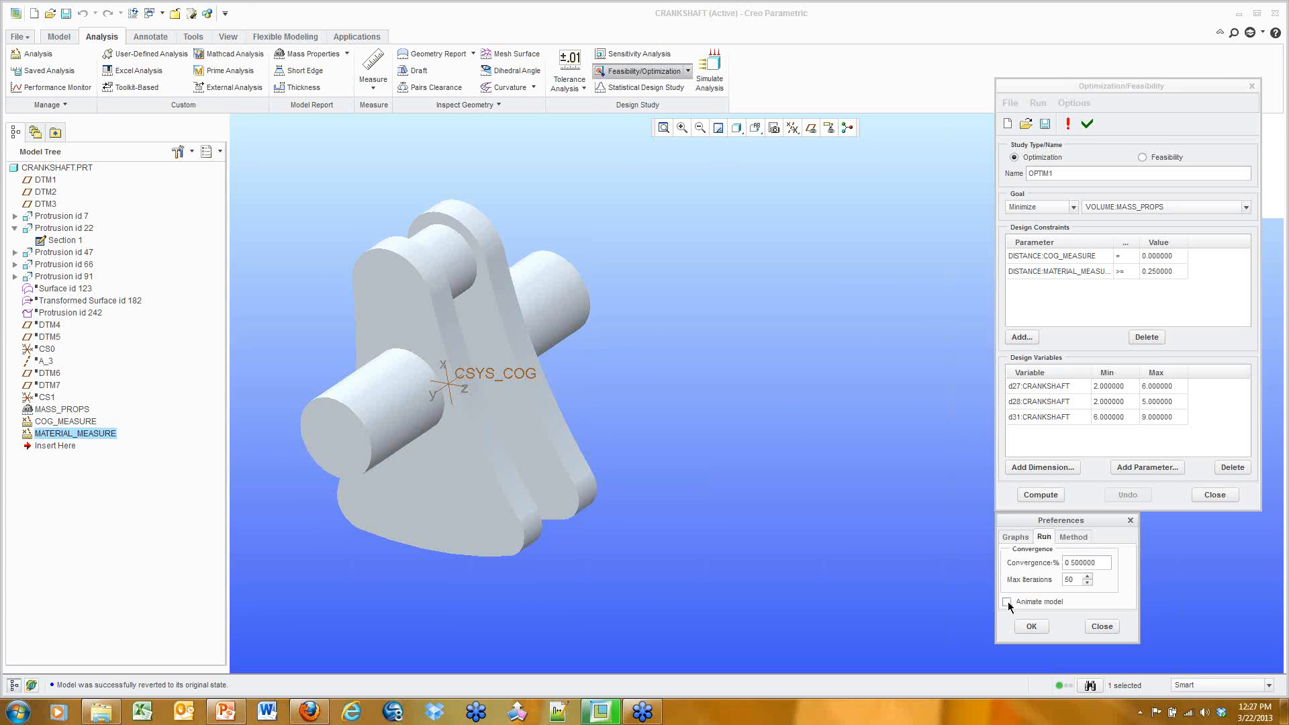
{"action": "left_click", "coordinate": [1076, 539]}
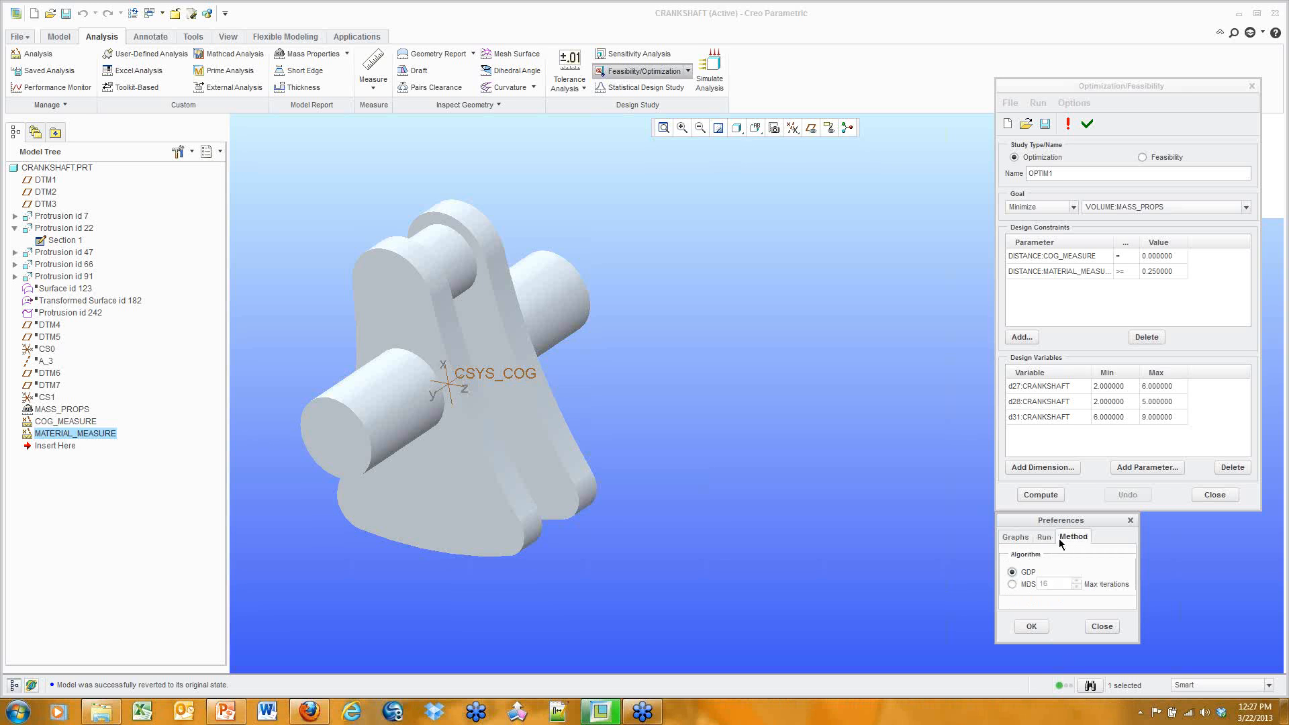
{"action": "left_click", "coordinate": [1043, 537]}
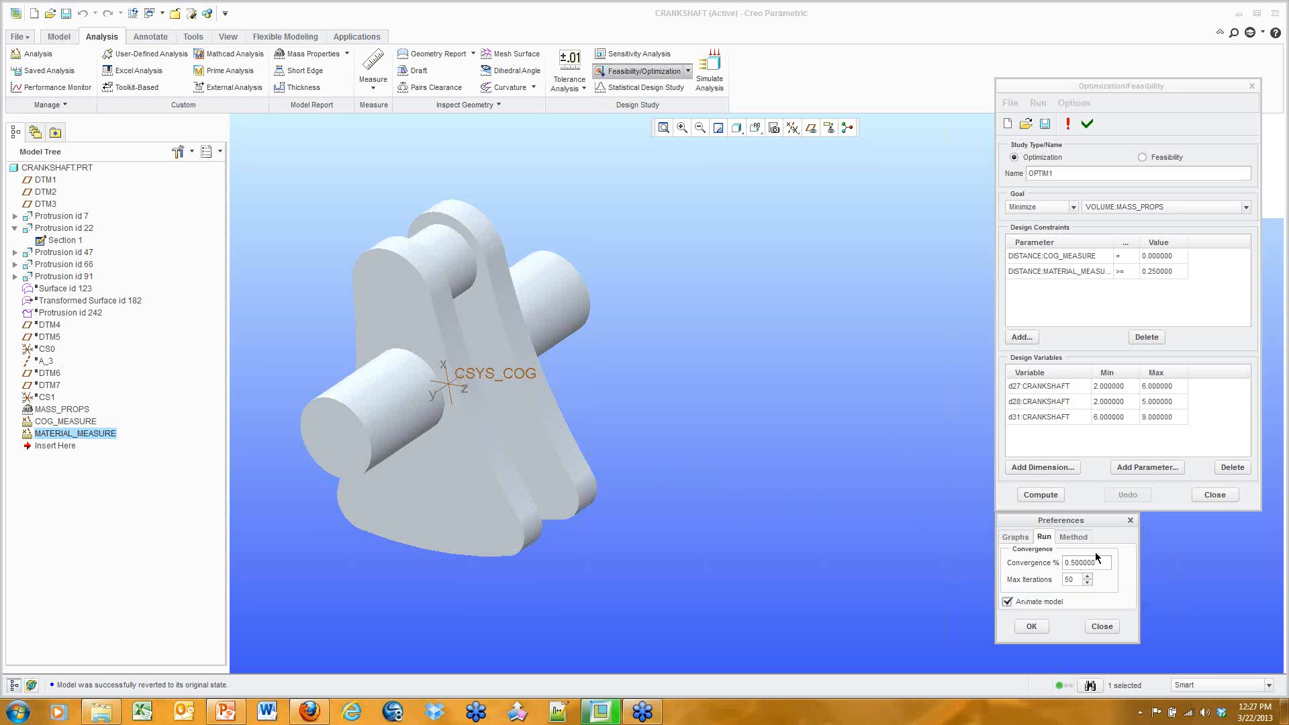
{"action": "left_click", "coordinate": [1017, 541]}
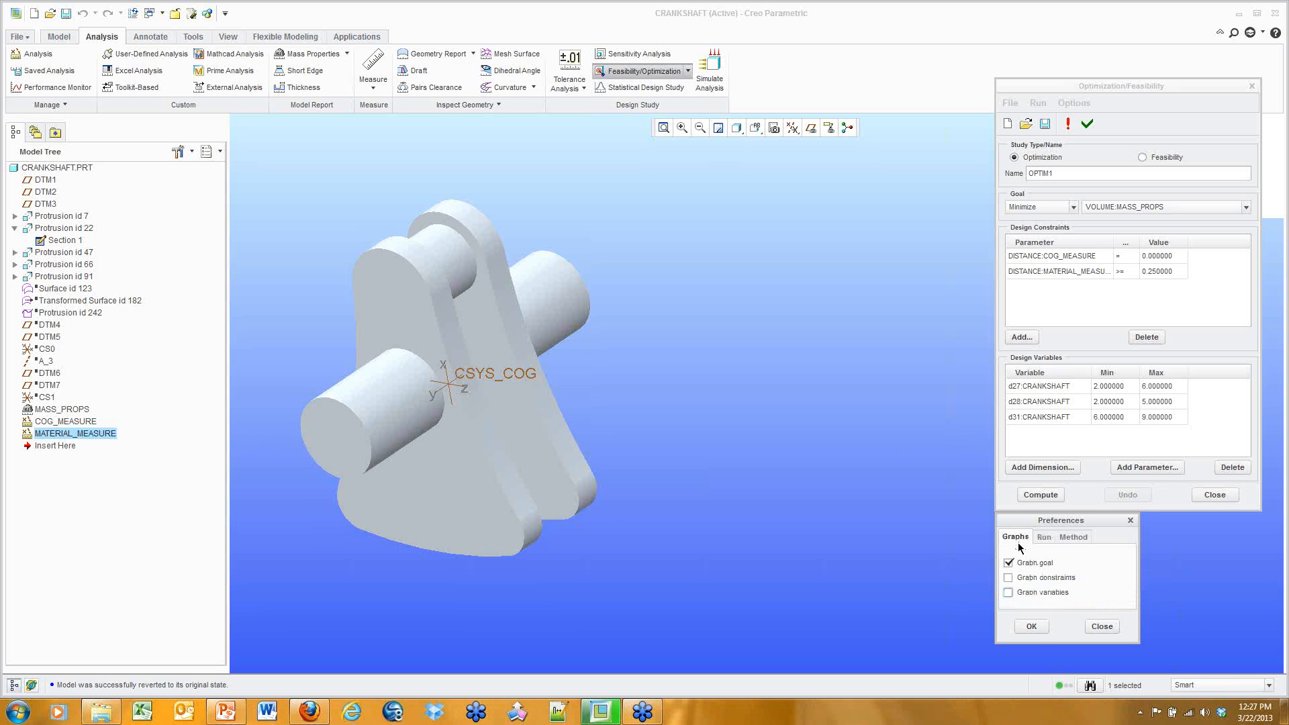
{"action": "left_click", "coordinate": [1032, 626]}
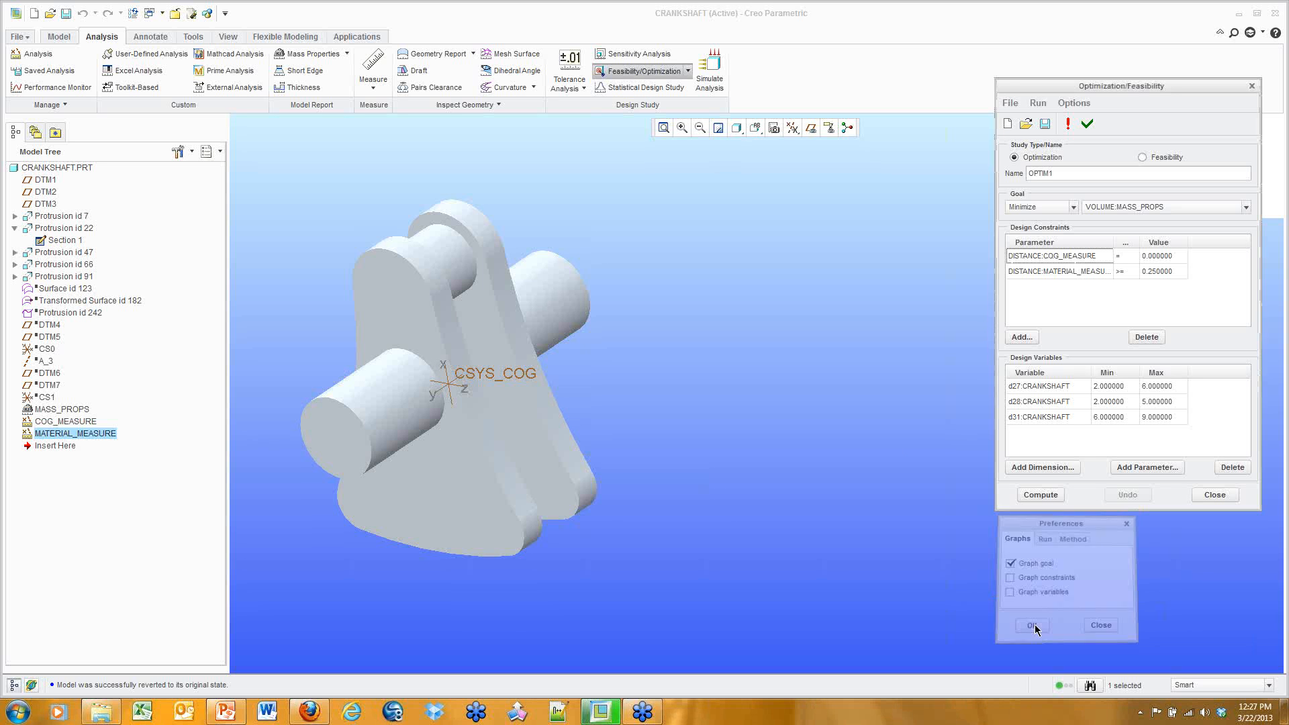
Step: Compute the volume optimization, dismiss its convergence graph, and close the study keeping the model changes
{"action": "left_click", "coordinate": [1050, 493]}
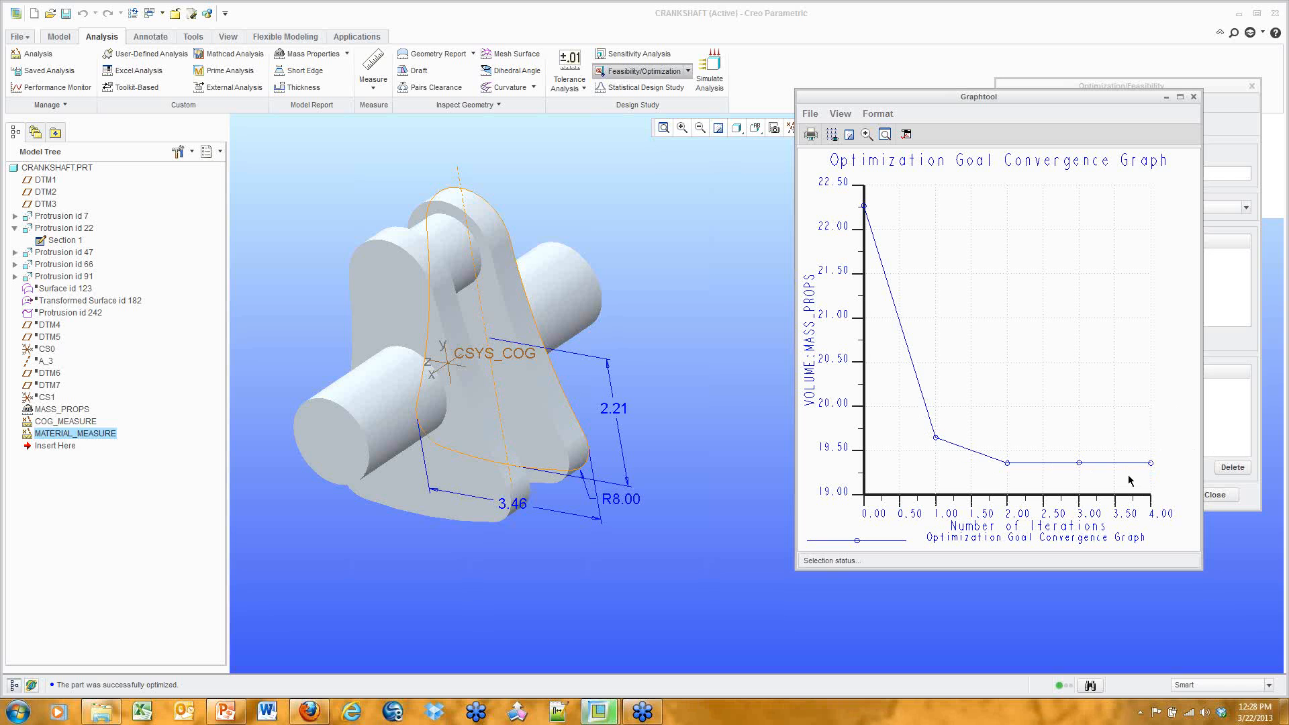
{"action": "left_click", "coordinate": [1194, 97]}
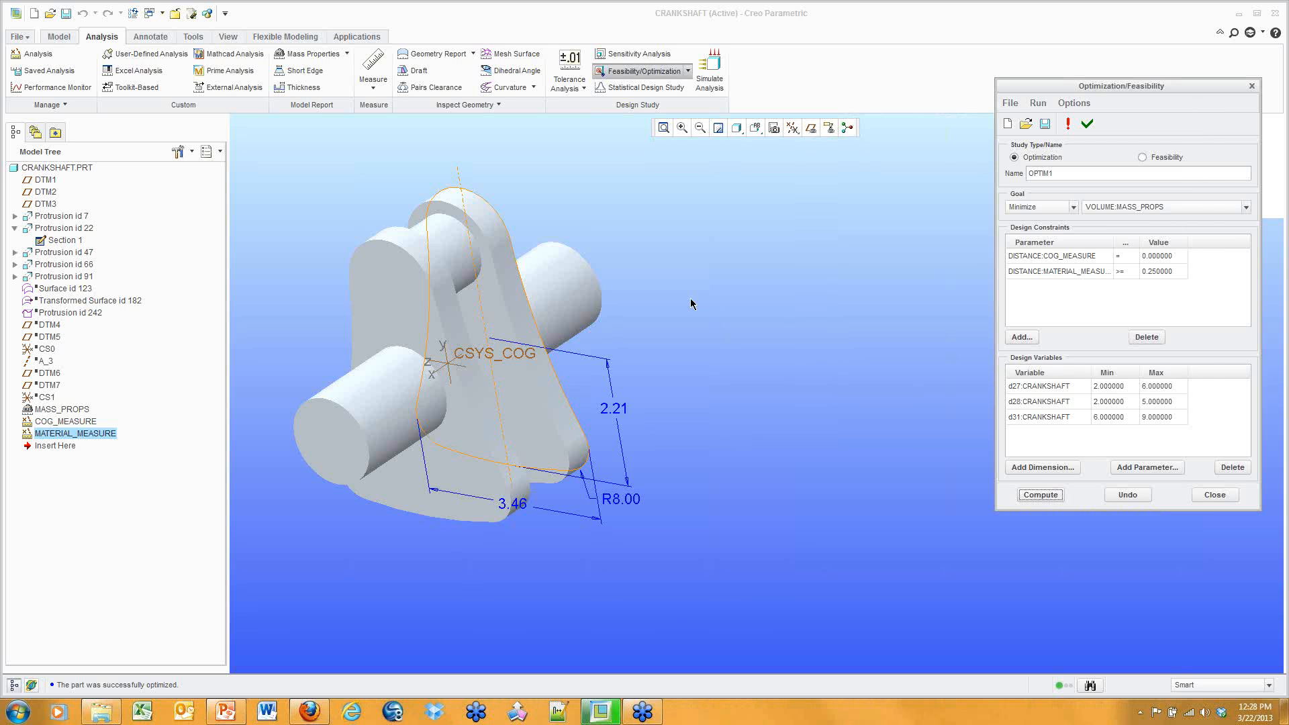
{"action": "middle_click_drag", "start_coordinate": [658, 311], "coordinate": [706, 315], "text": "shift"}
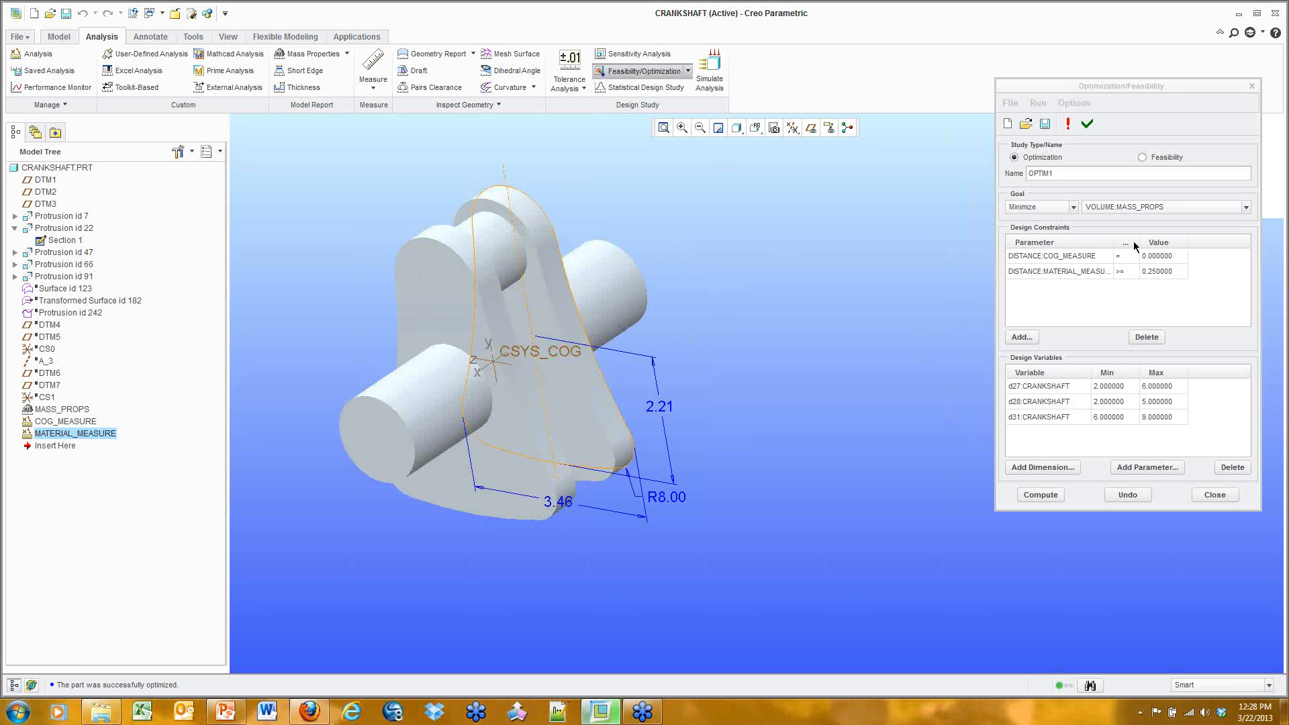
{"action": "left_click", "coordinate": [1207, 495]}
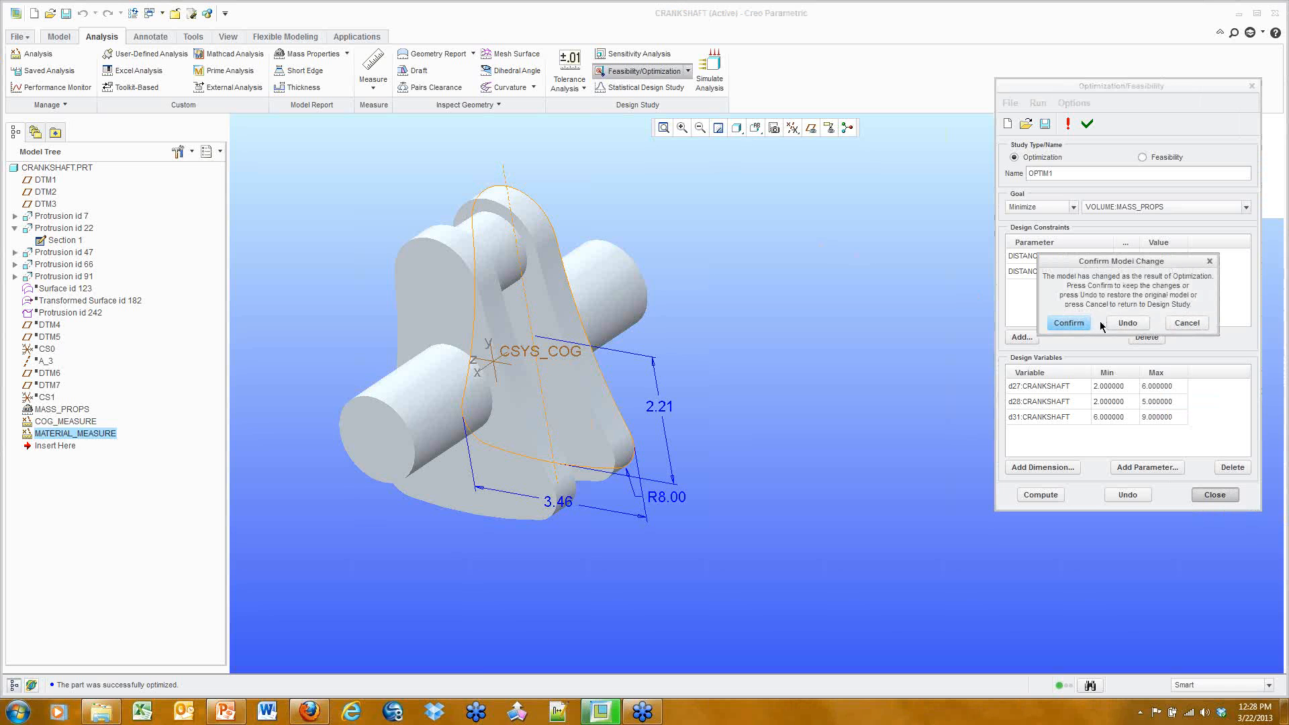
{"action": "left_click", "coordinate": [1075, 323]}
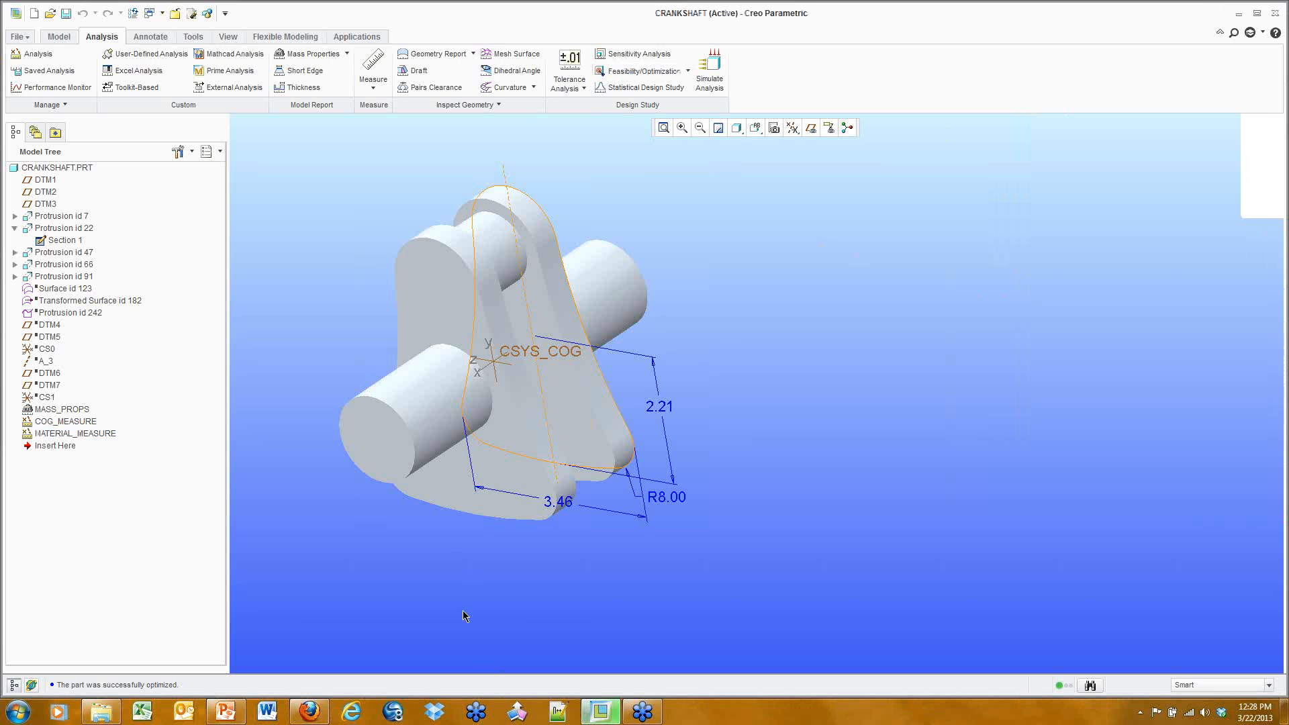
{"action": "middle_click_drag", "start_coordinate": [673, 424], "coordinate": [758, 440], "text": "shift"}
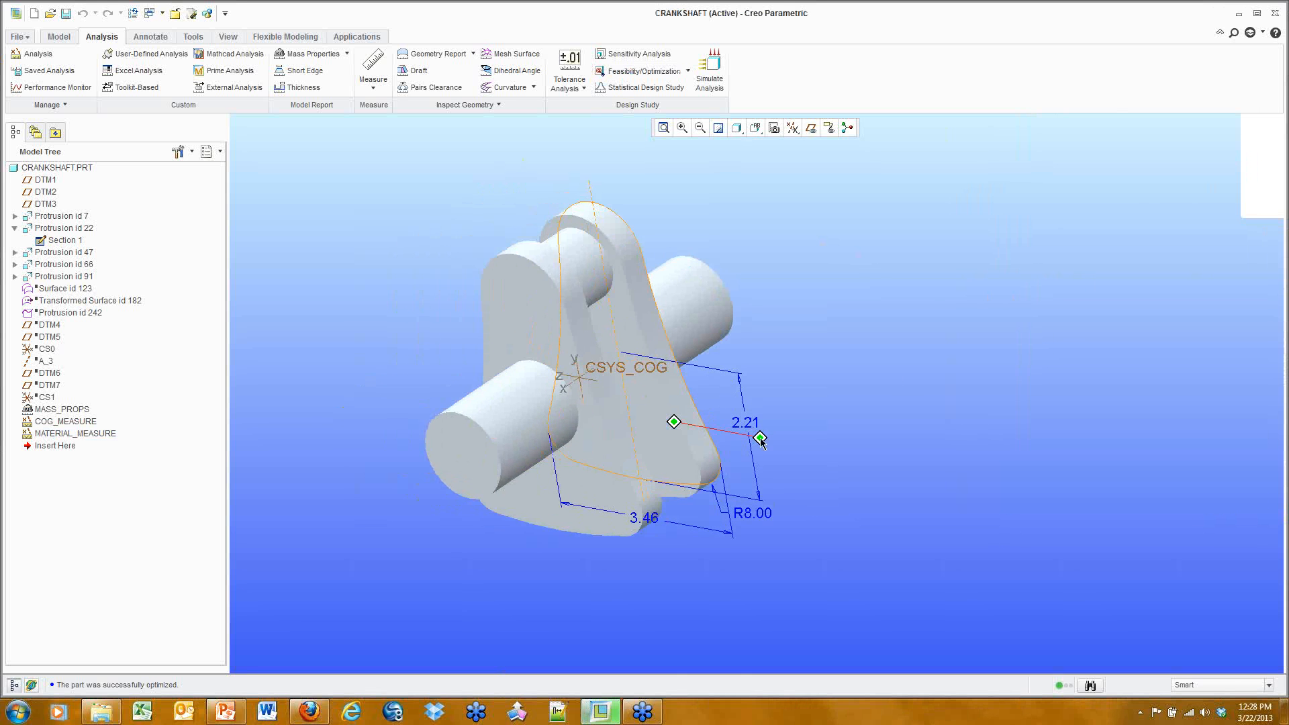
{"action": "left_click", "coordinate": [1276, 33]}
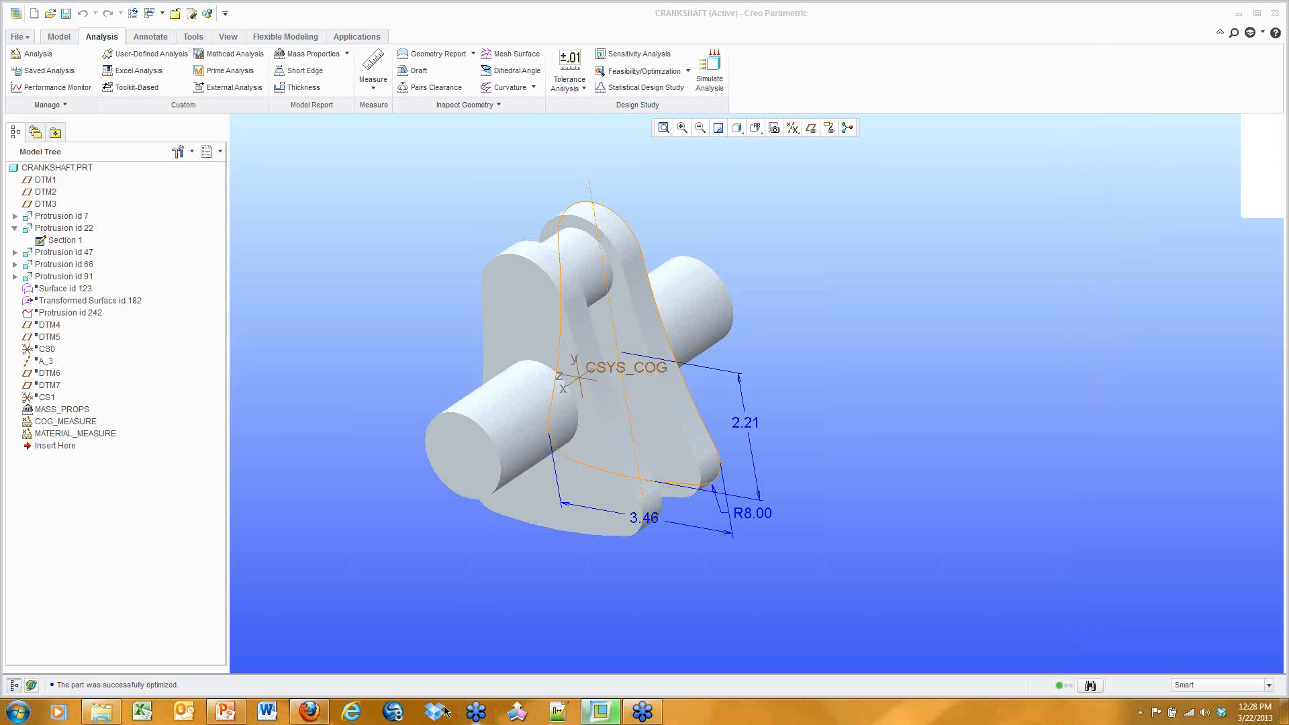
Step: Switch to PowerPoint and present the recap slides from Volumetric Analysis on to Sensitivity Analysis
{"action": "left_click", "coordinate": [229, 717]}
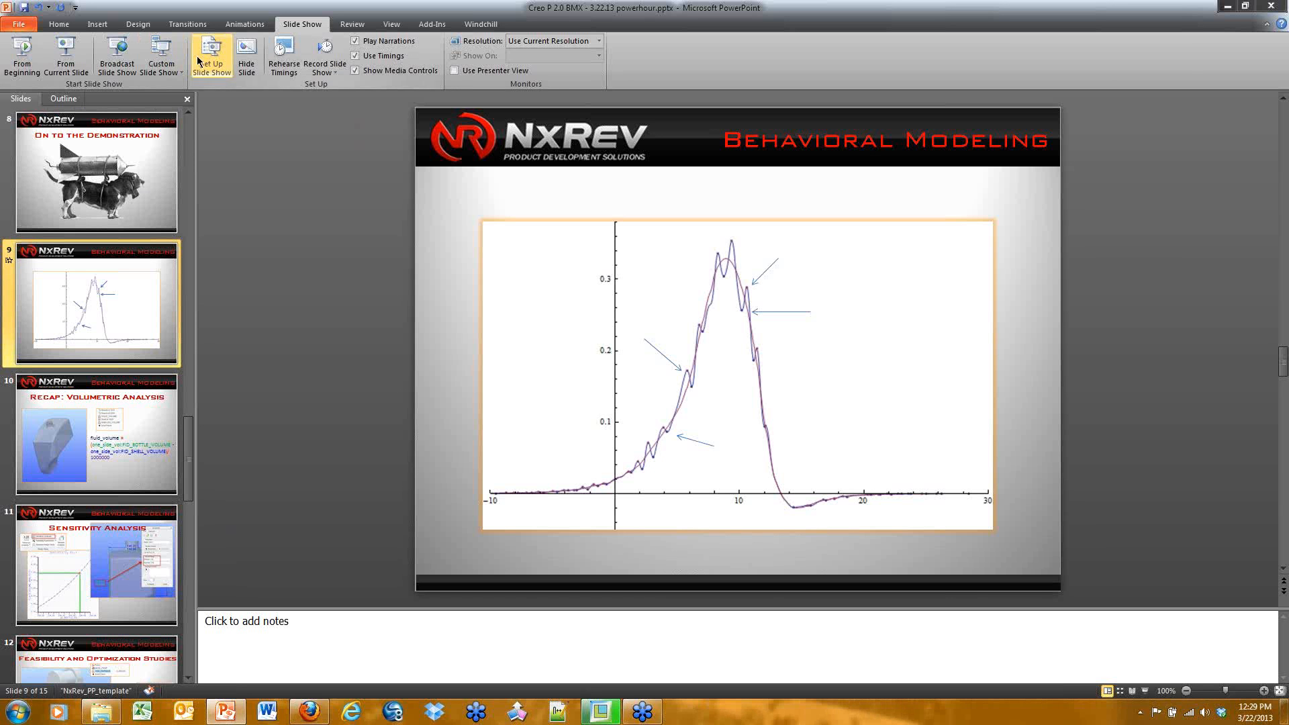
{"action": "scroll", "coordinate": [261, 155], "scroll_direction": "down", "scroll_amount": 1}
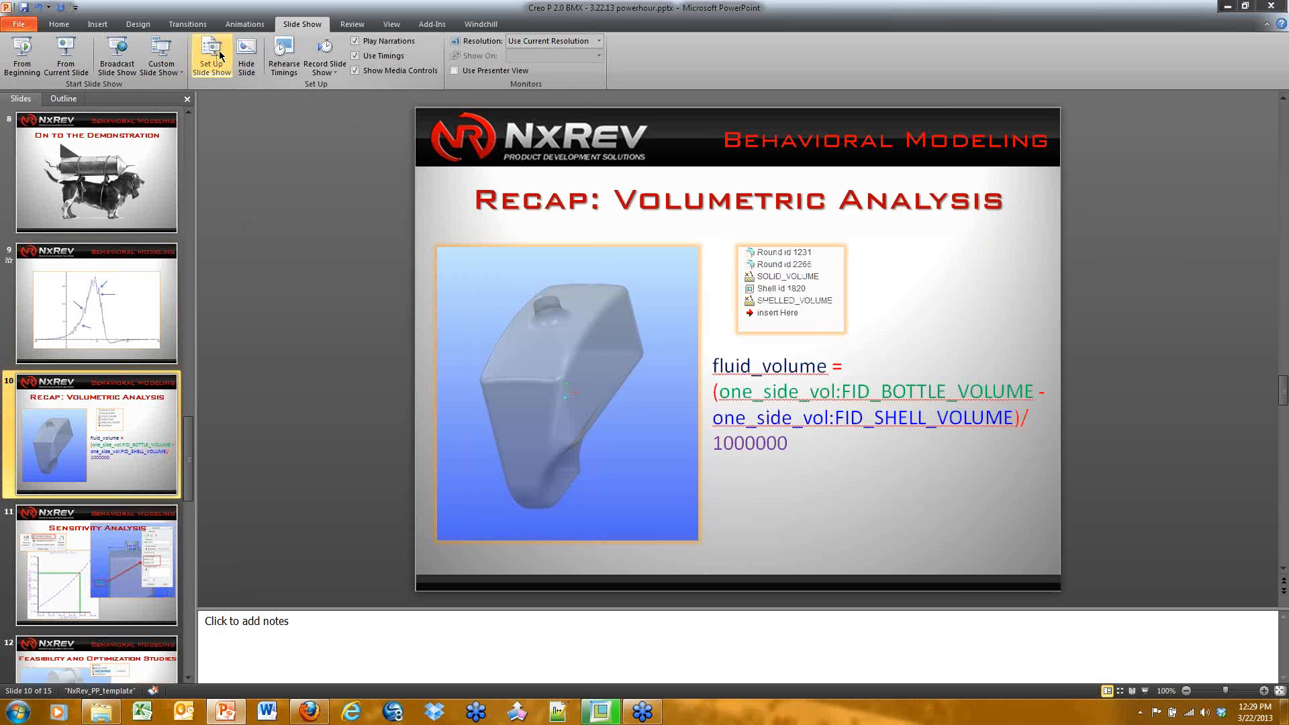
{"action": "left_click", "coordinate": [66, 55]}
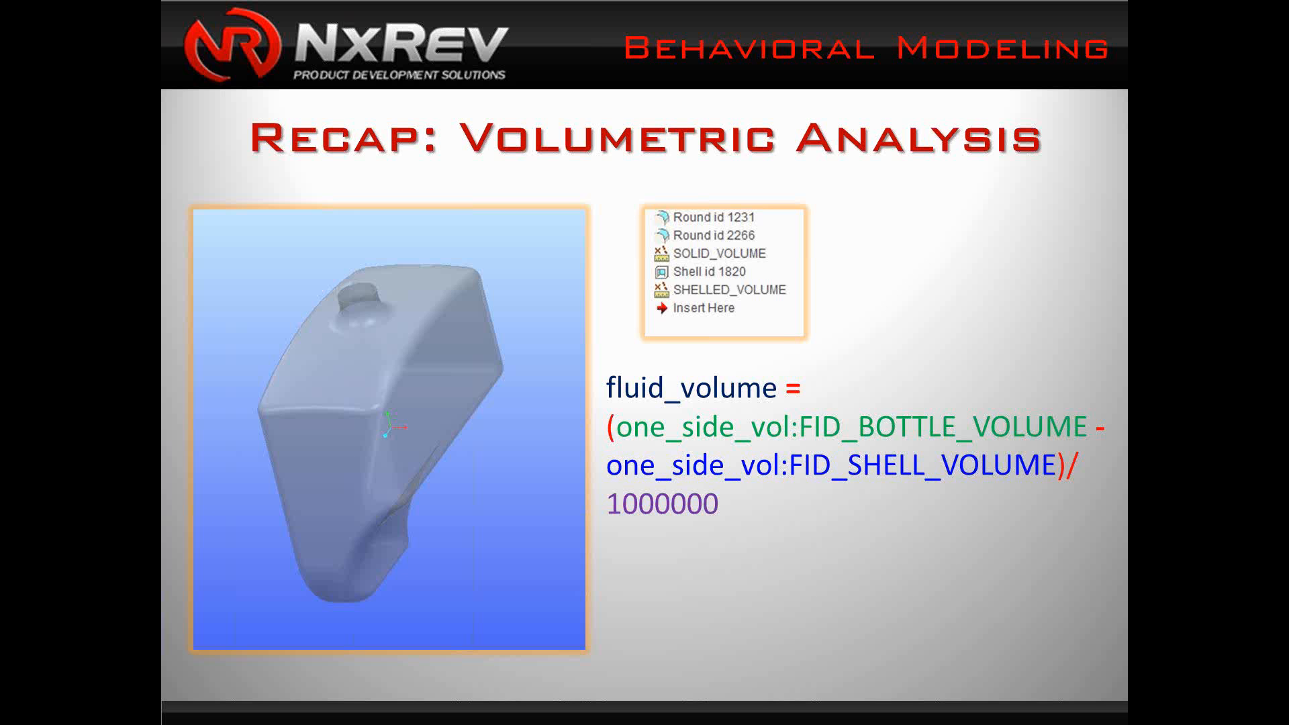
{"action": "key", "text": "Right"}
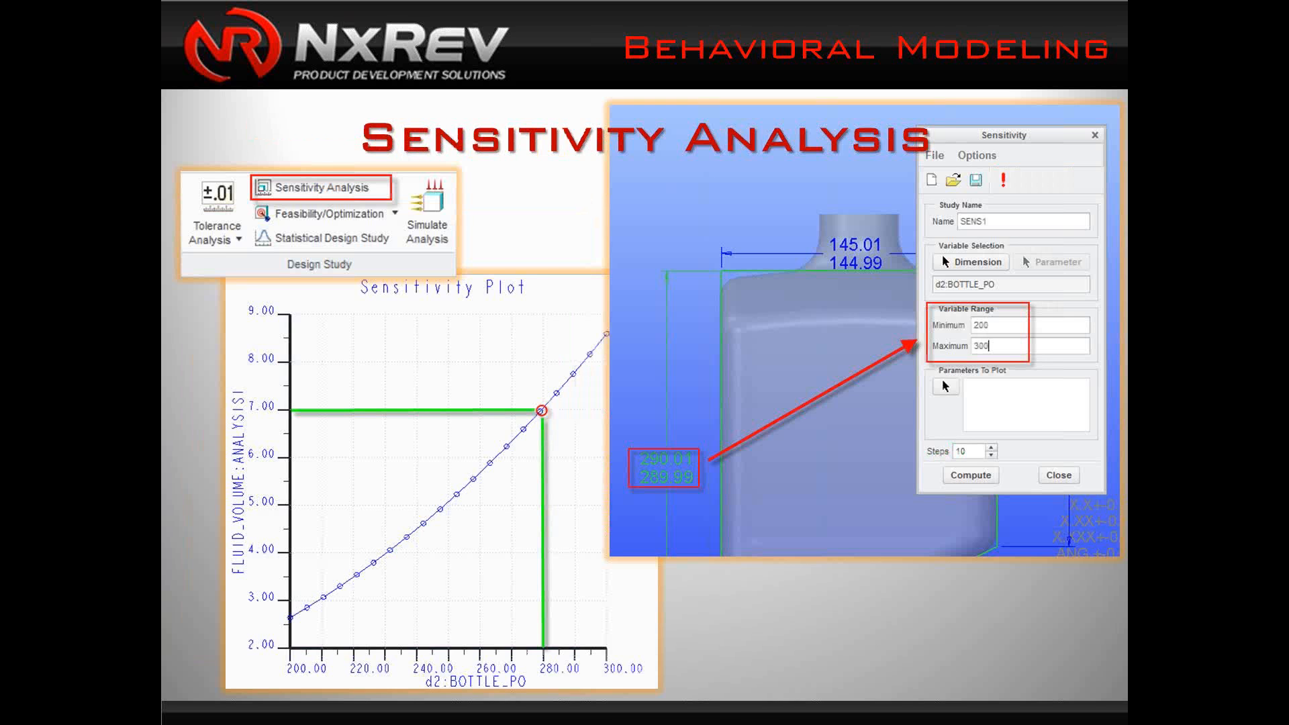